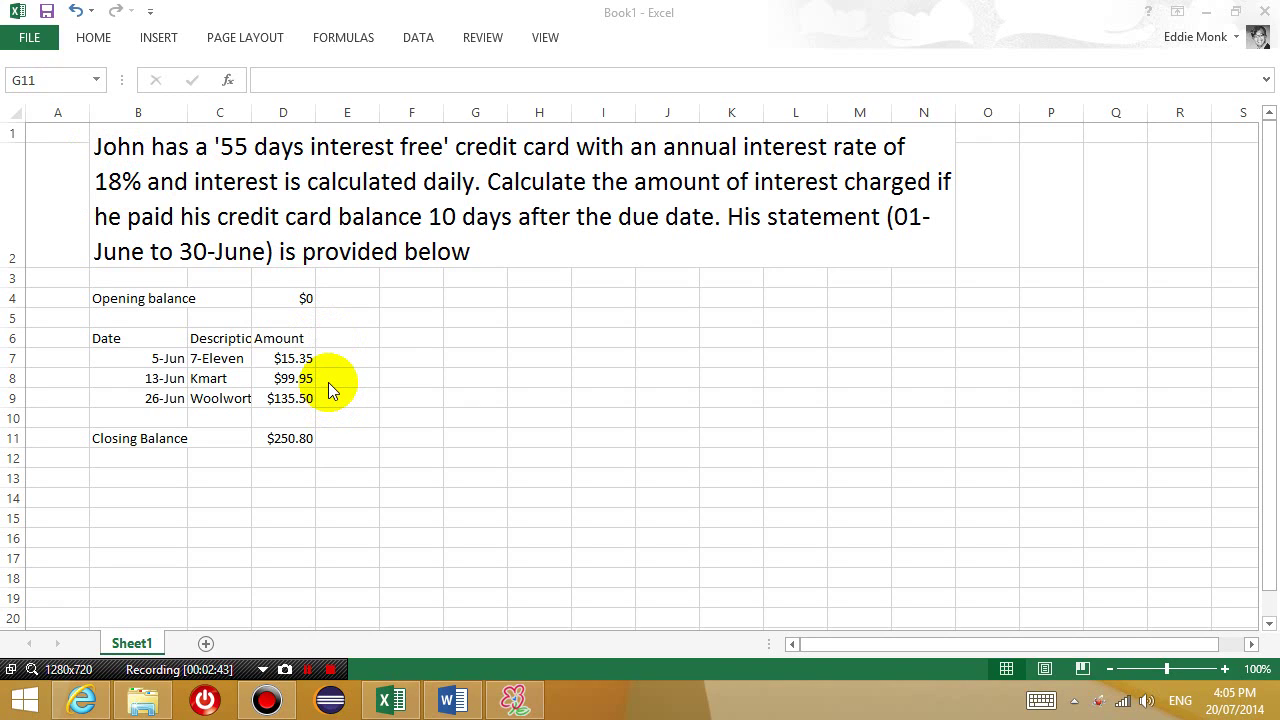
Enter a note in G4 that the cardholder has to pay interest for all of his purchases starting from the beginning of his statement period
click(224, 184)
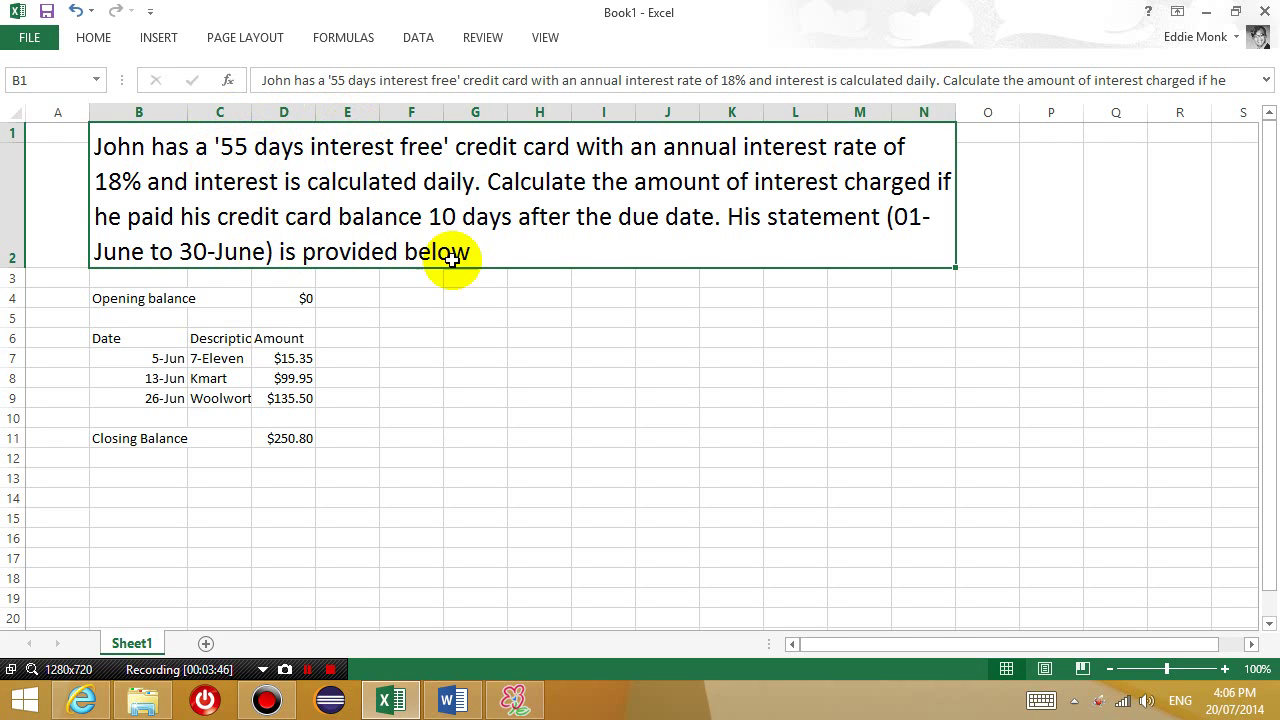
click(525, 324)
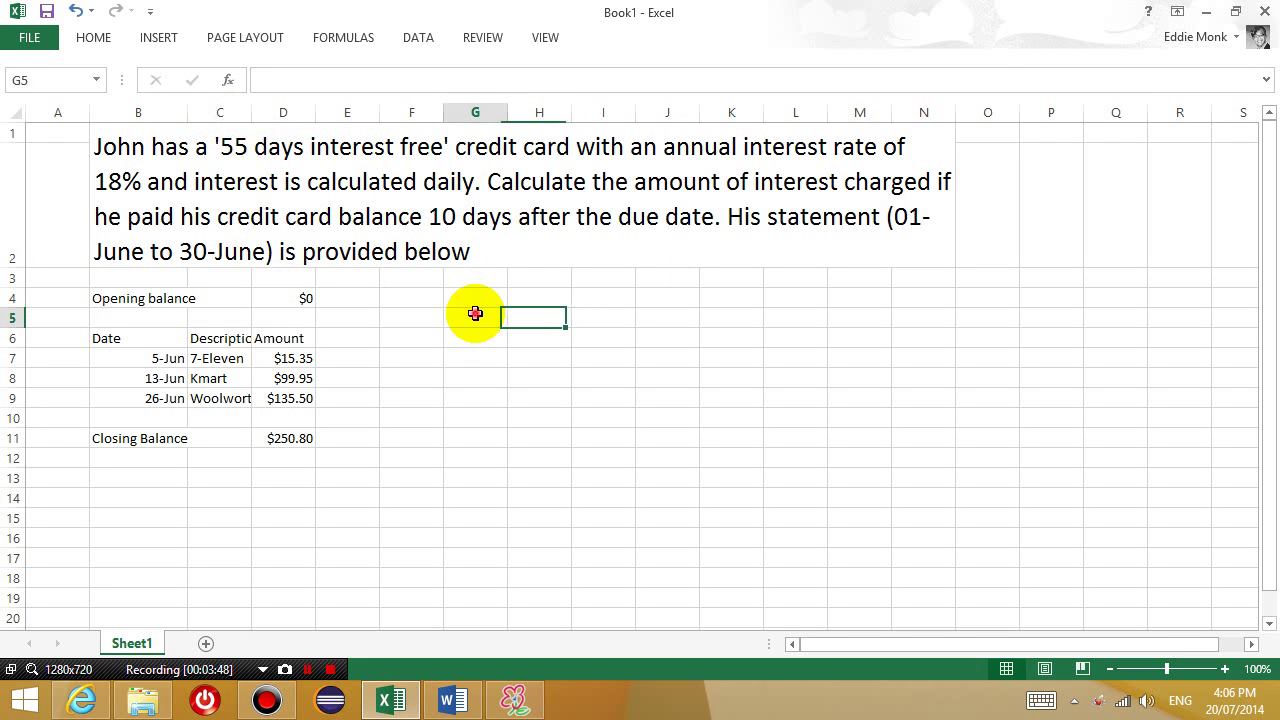
click(497, 296)
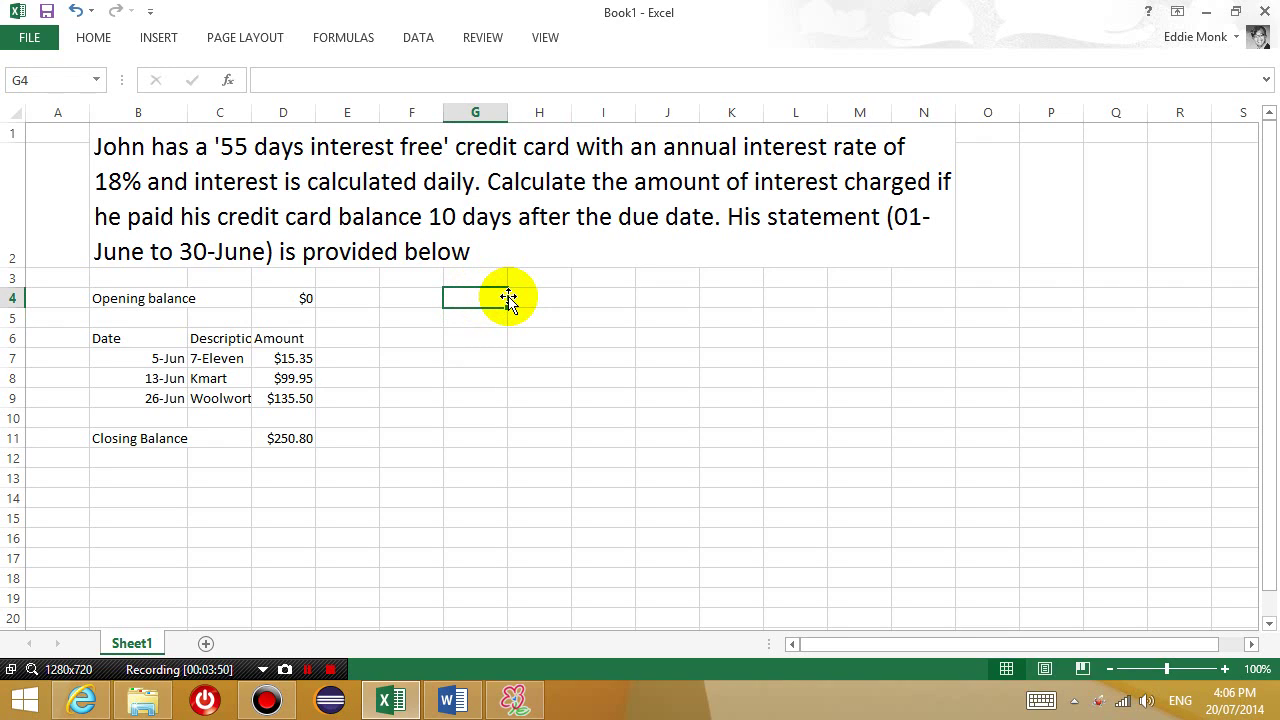
text(Hg)
key(BackSpace)
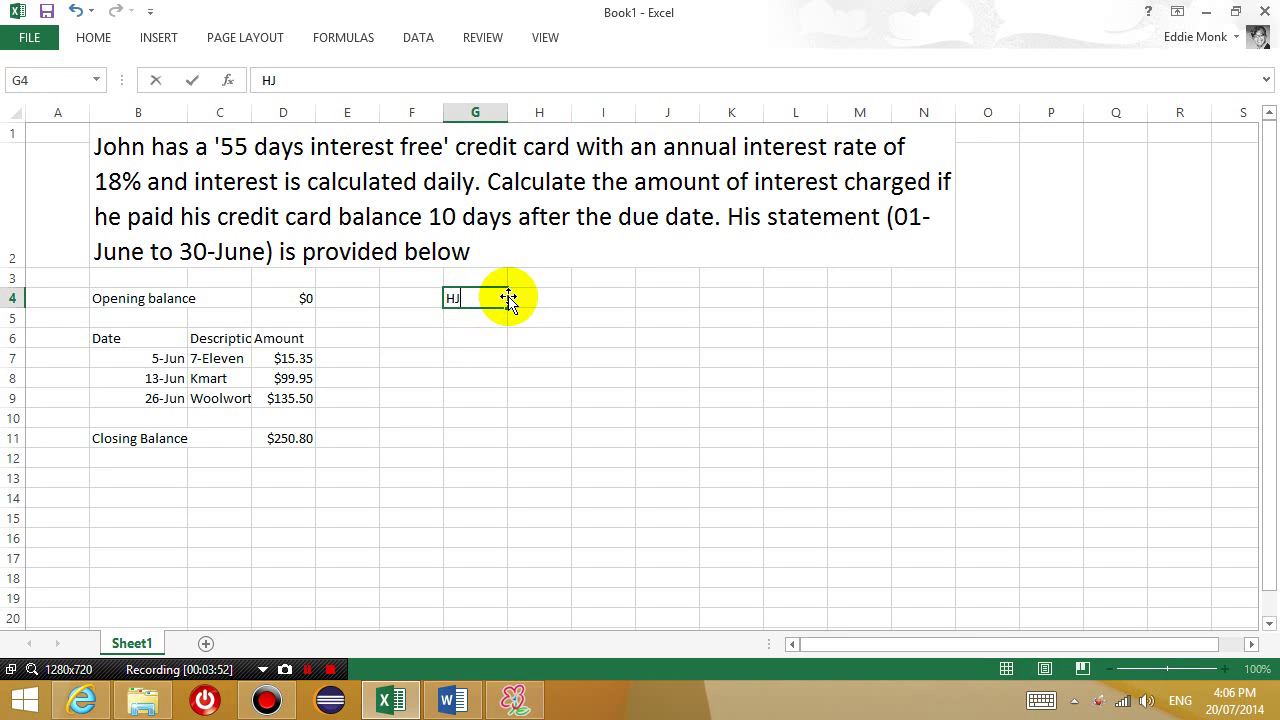
key(BackSpace)
text(John has to pa)
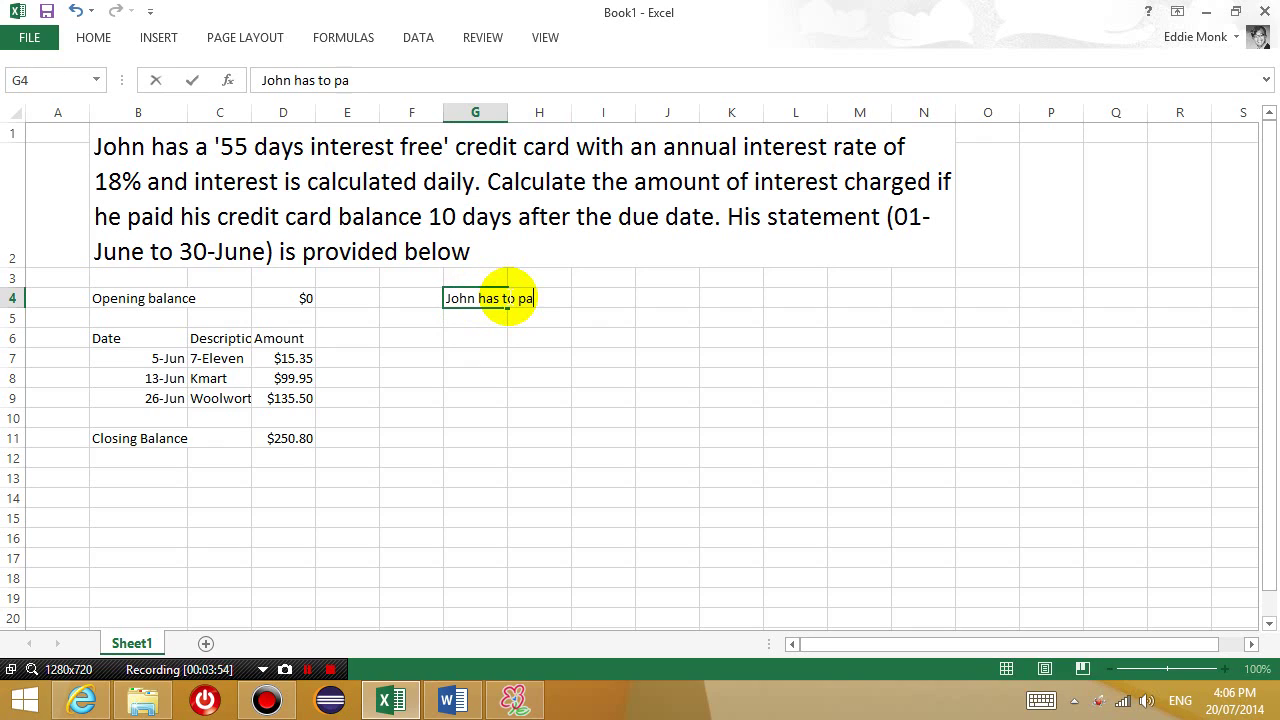
text(y interest for)
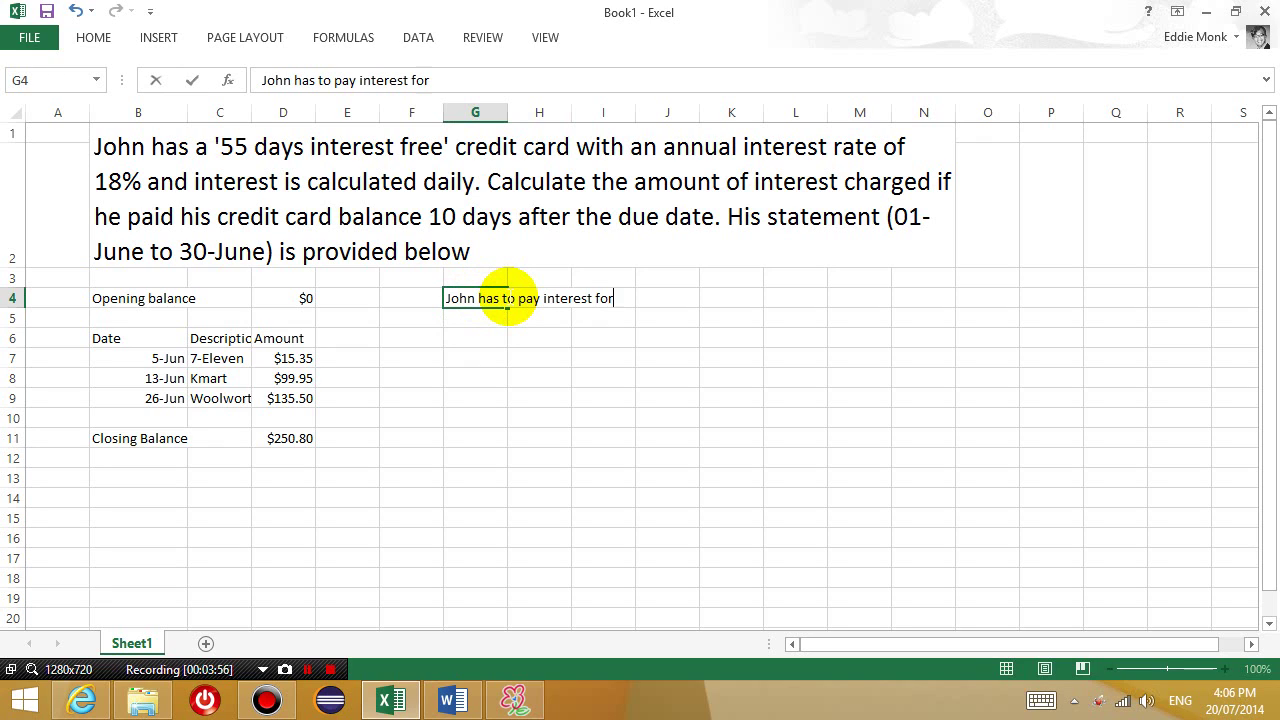
text( all  of his purchase)
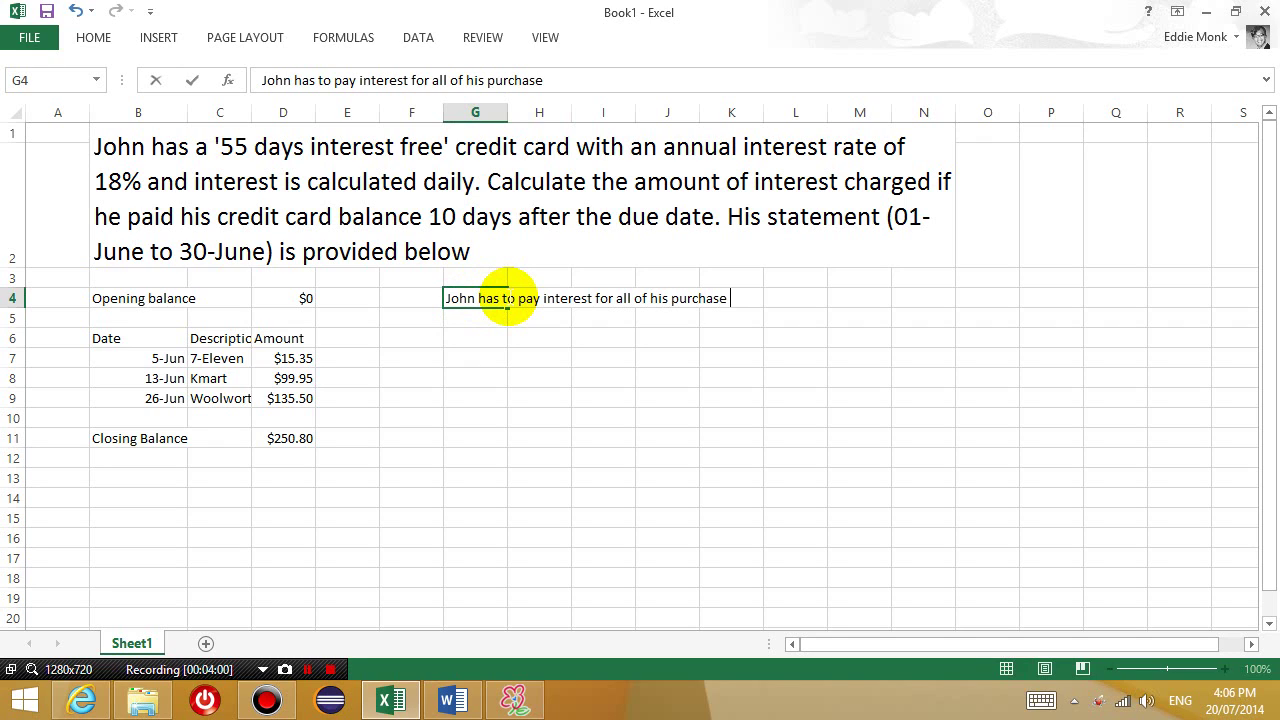
text(s starting fr)
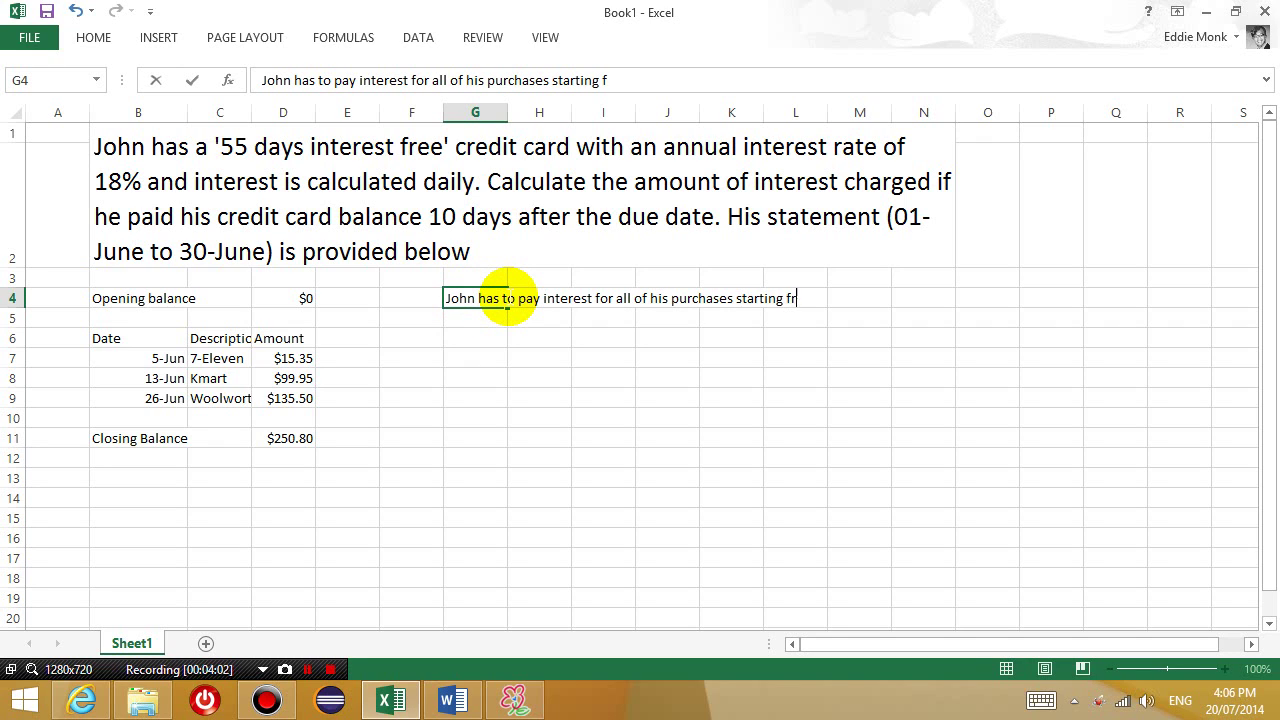
text(om the beginning of )
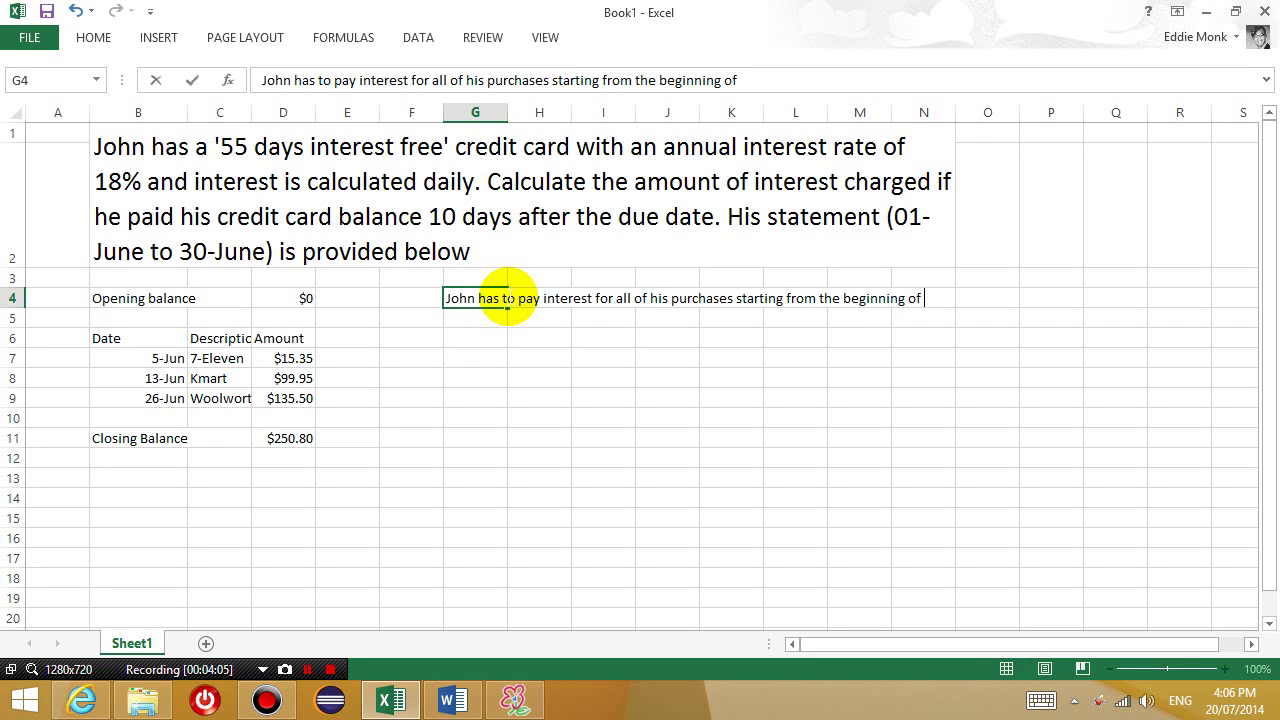
text(his statement period.)
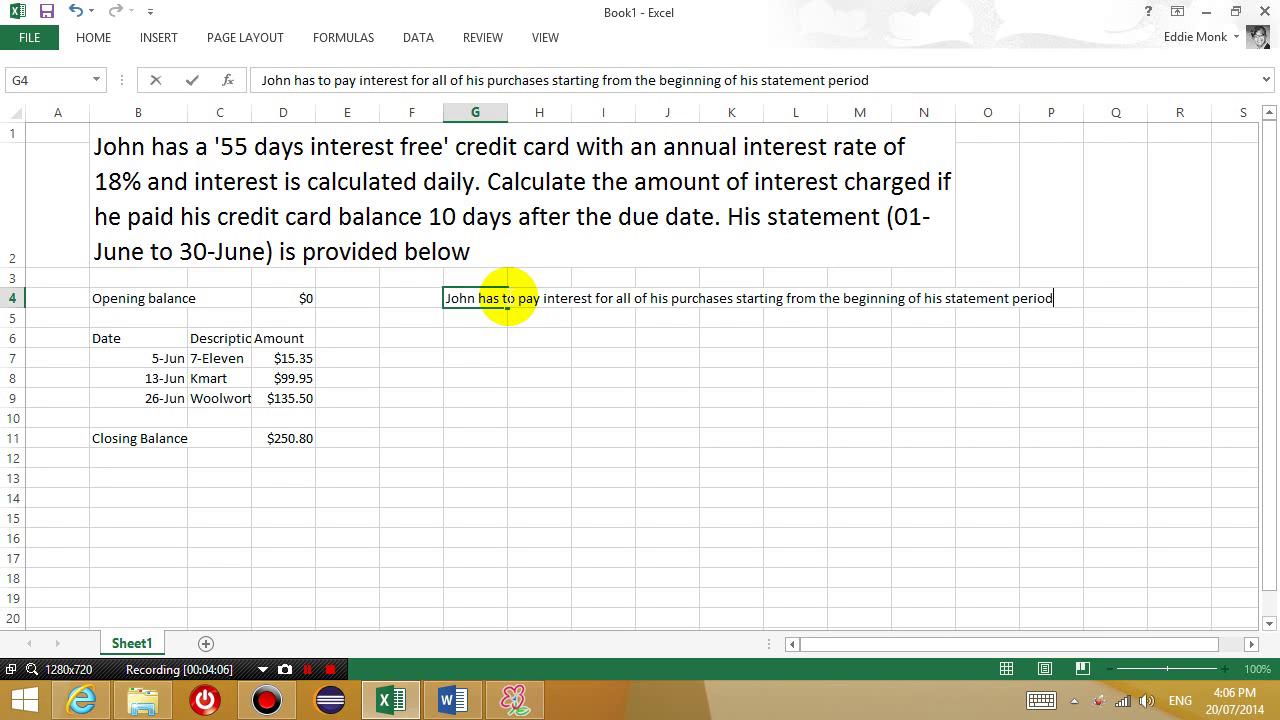
key(Return)
key(Return)
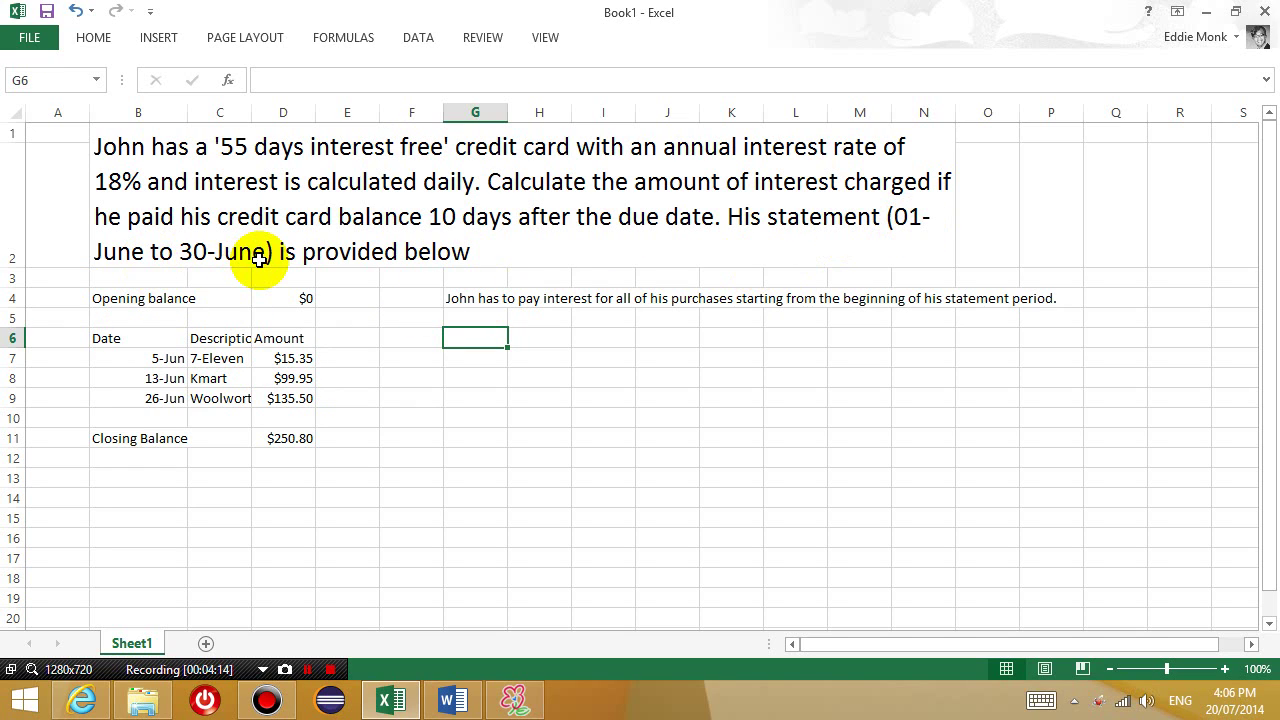
Extend the closing balance label in B11 to read "Closing Balance on 30/June"
click(297, 298)
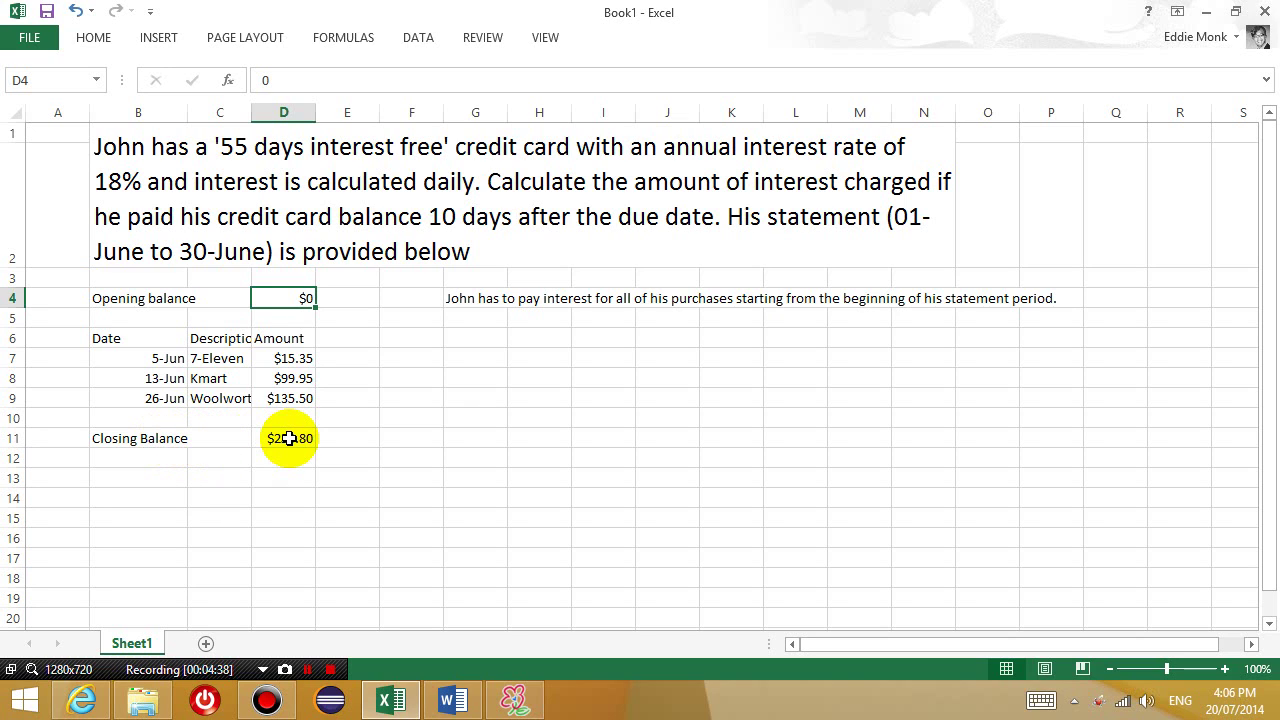
click(140, 438)
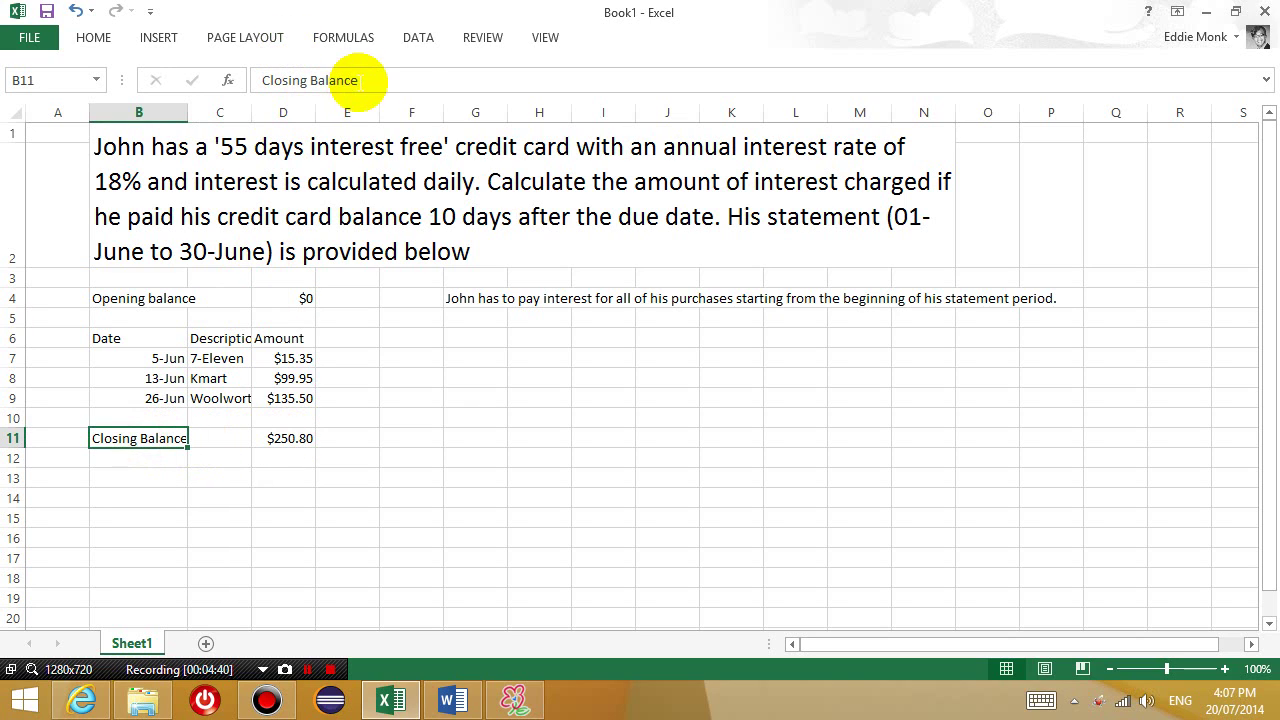
click(396, 81)
text(o)
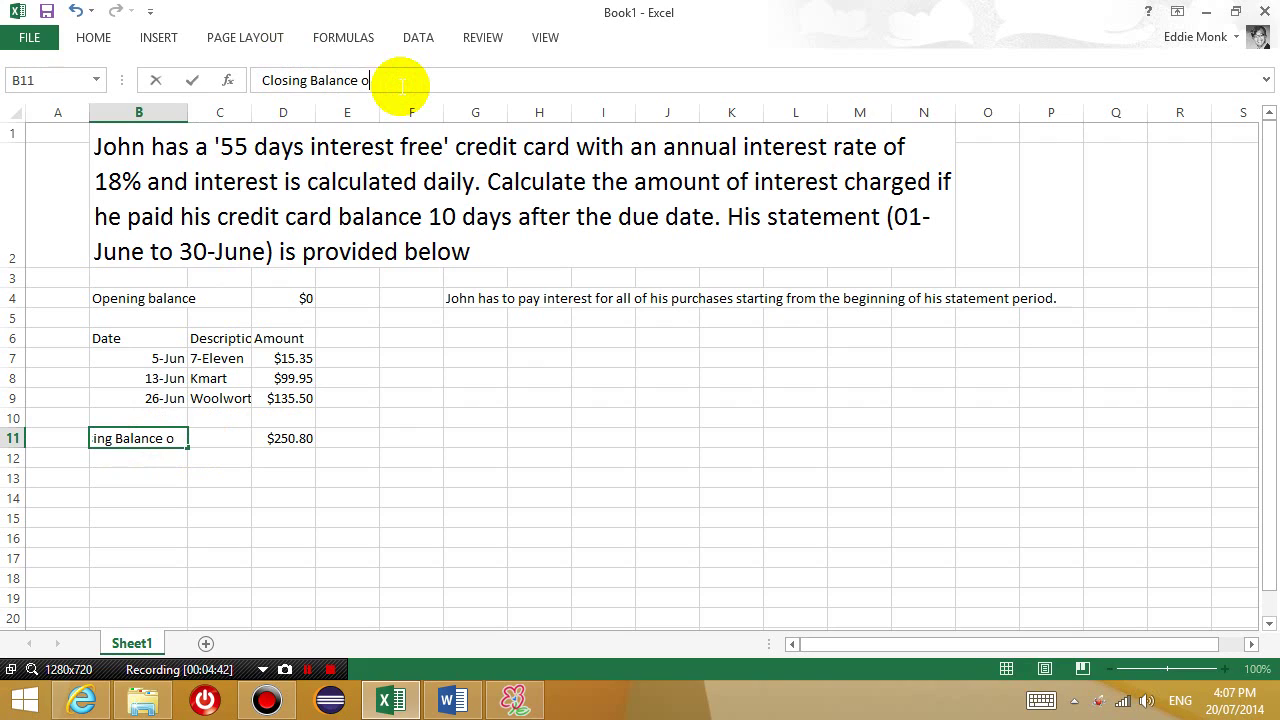
text(n 39)
text(/)
text(June)
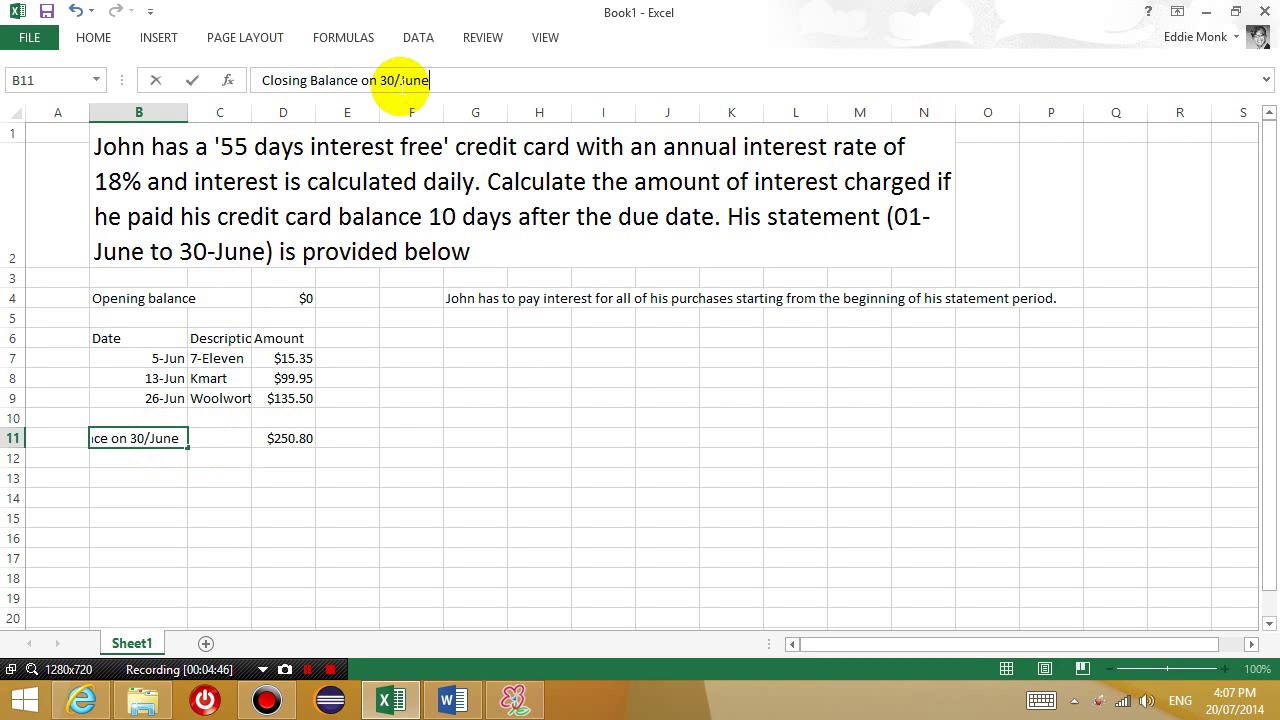
key(Return)
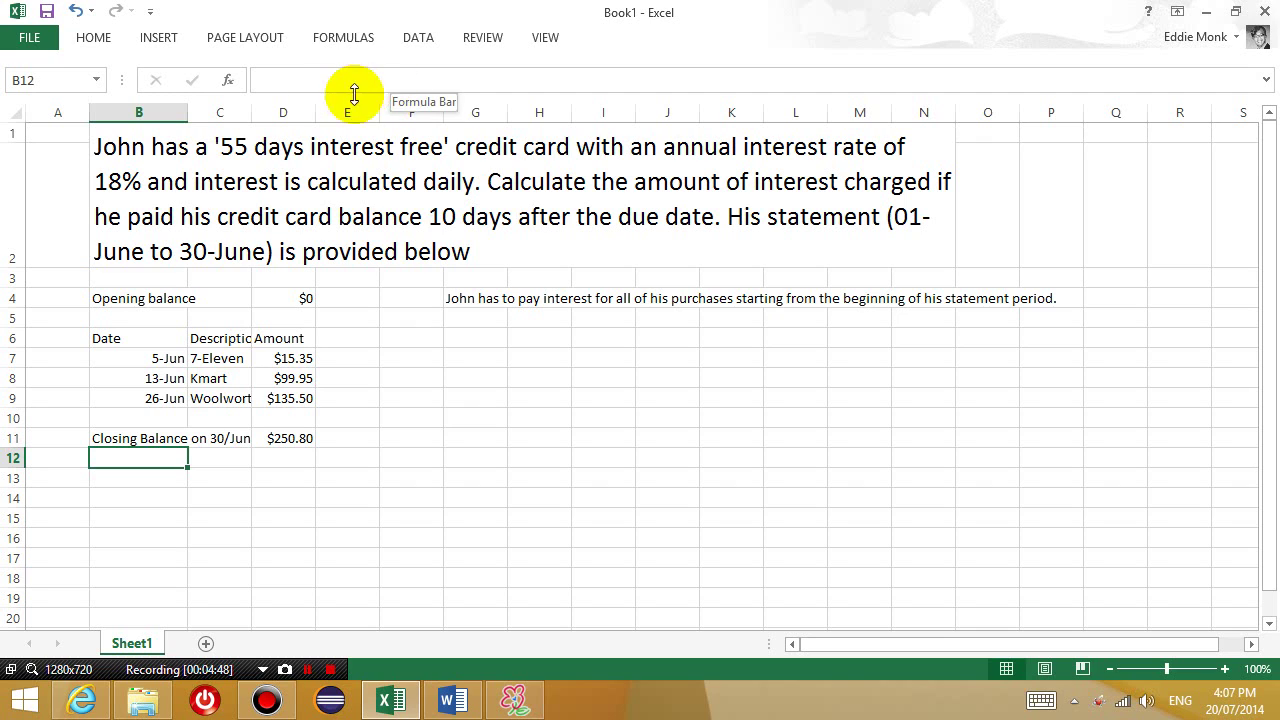
Extend the opening balance label in B4 to read "Opening balance on 1st June"
click(145, 299)
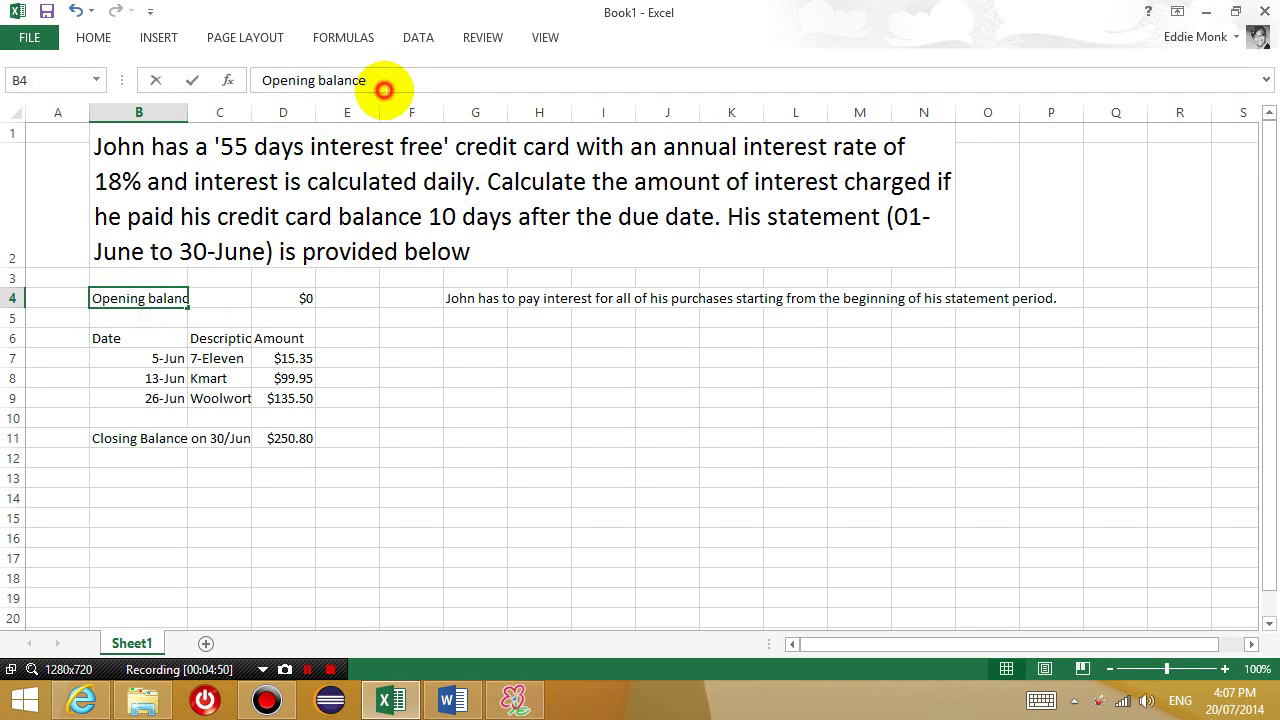
click(398, 84)
text(on )
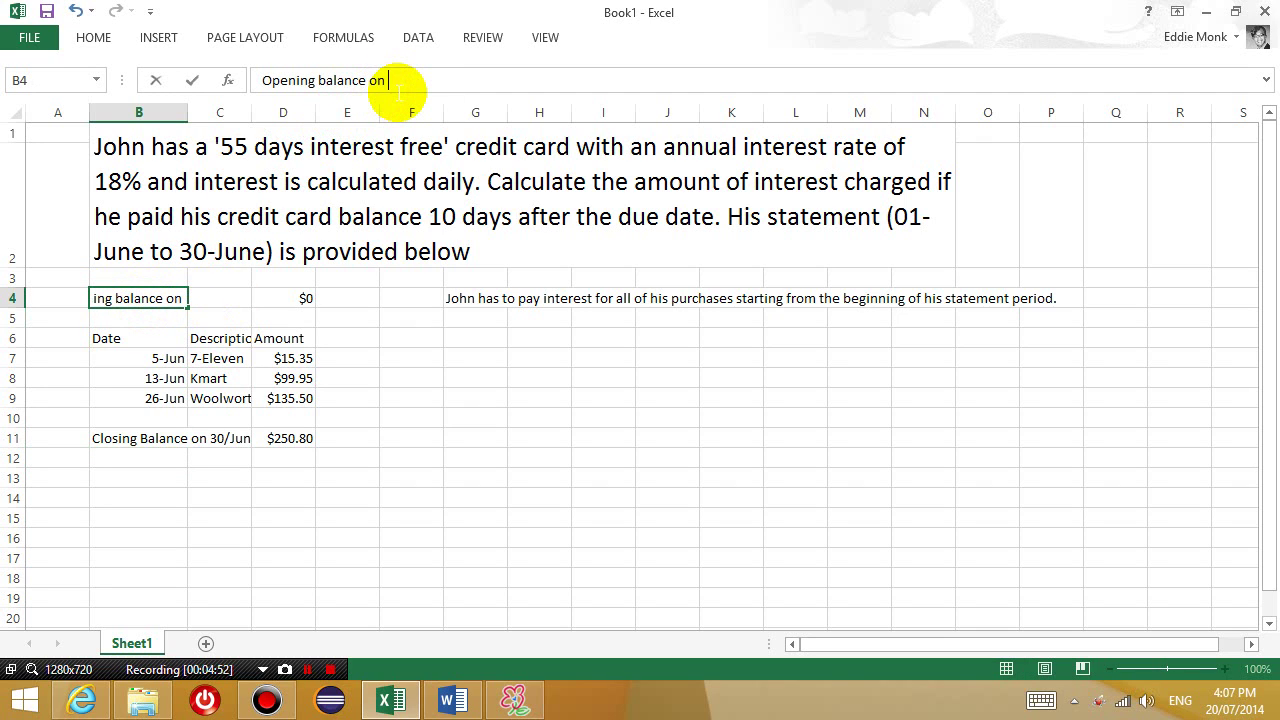
text(1st June)
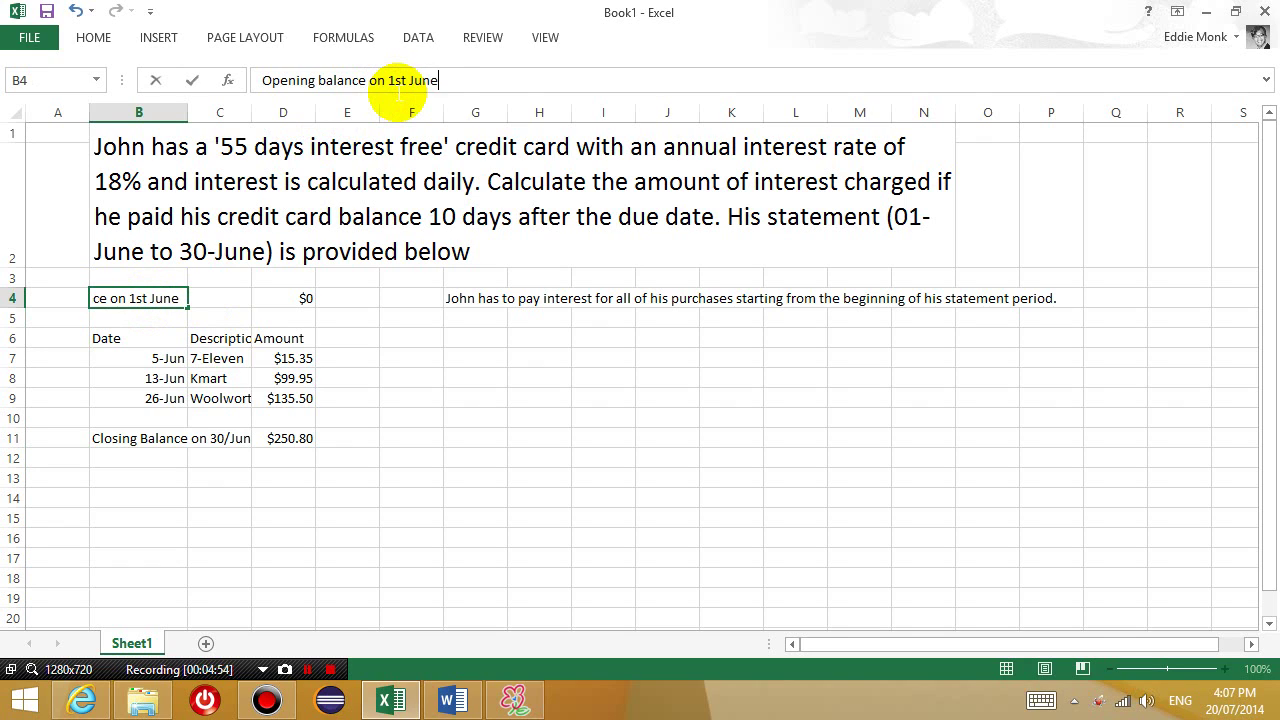
key(Return)
key(Up)
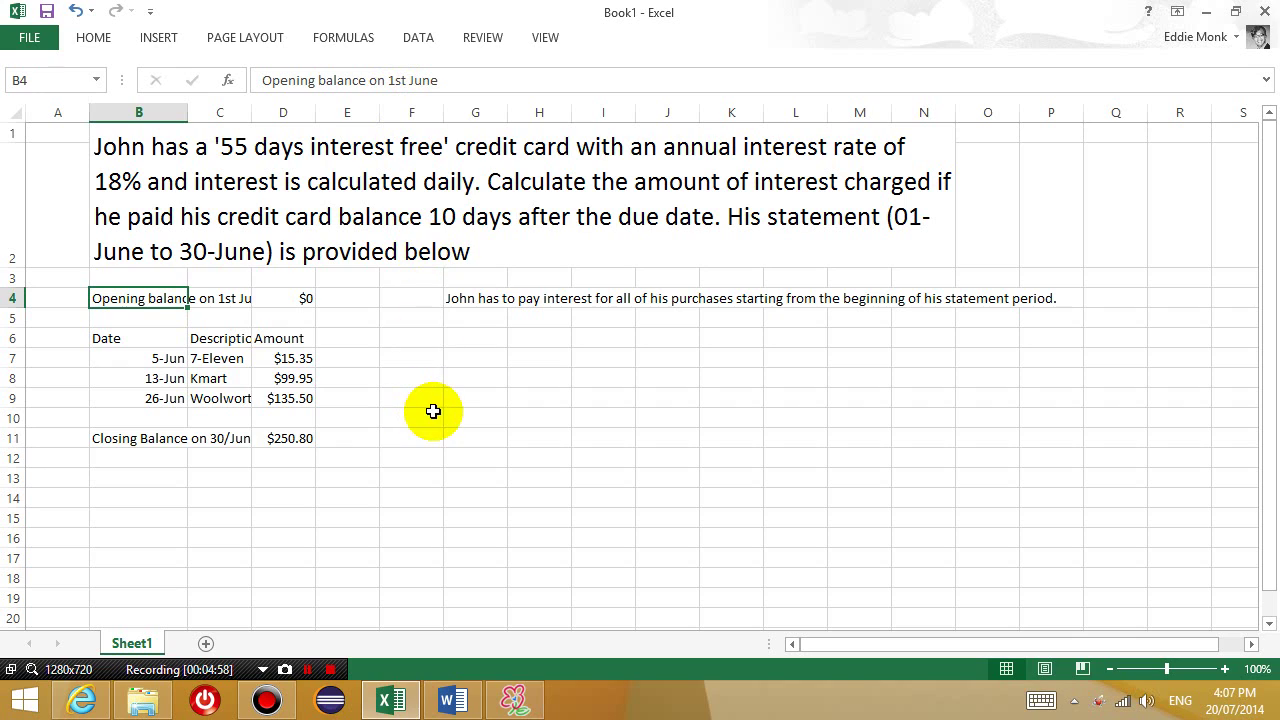
Enter the heading "Interest charged" in G6 and move it up to G5, directly below the note
click(303, 438)
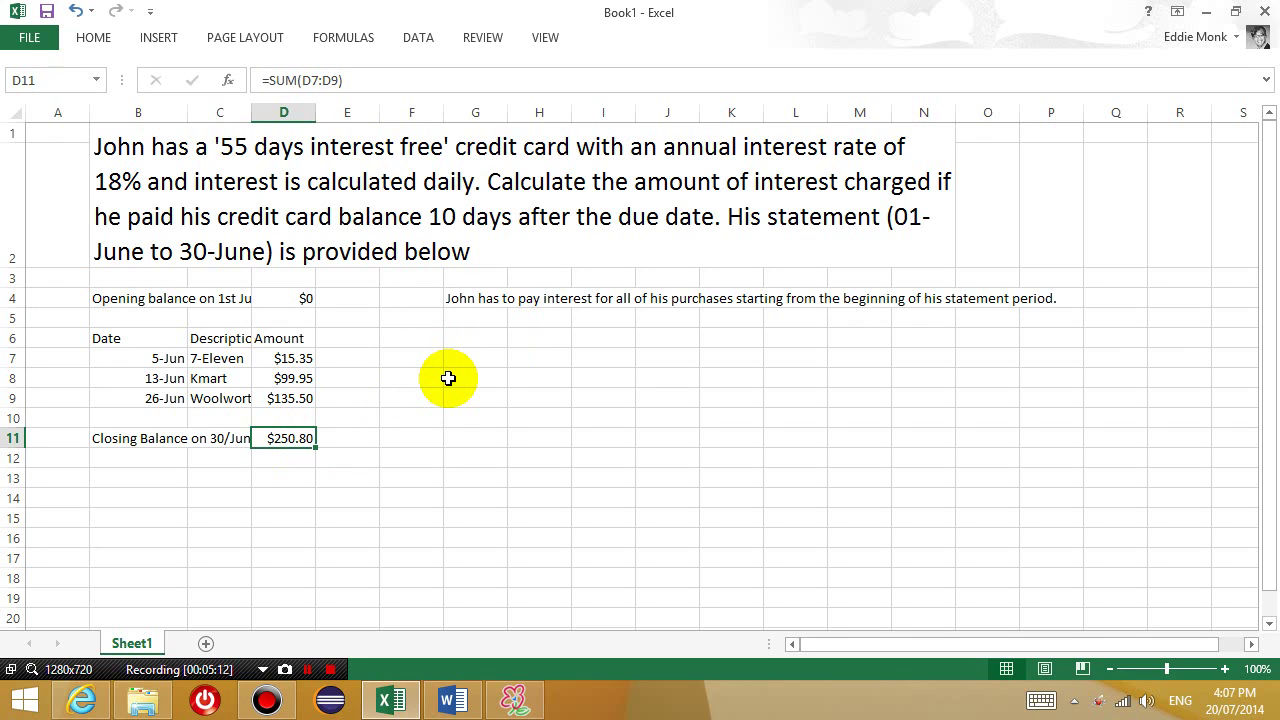
click(484, 339)
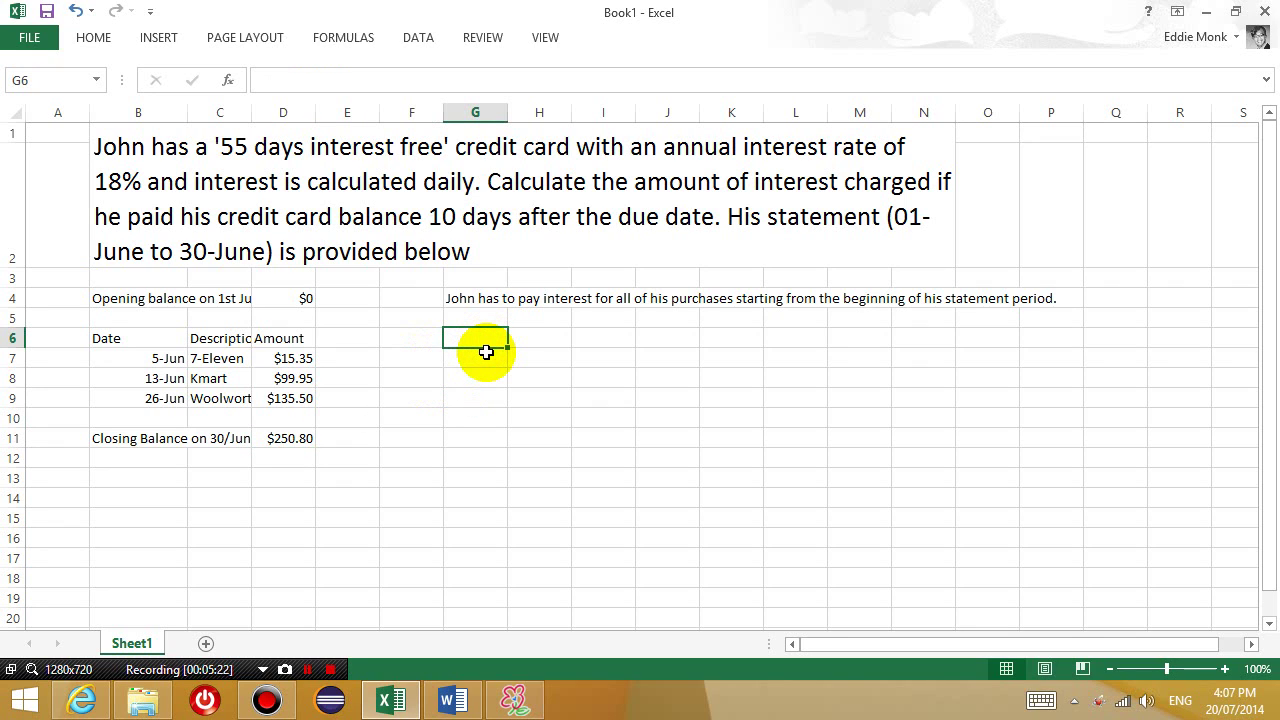
text(Interest )
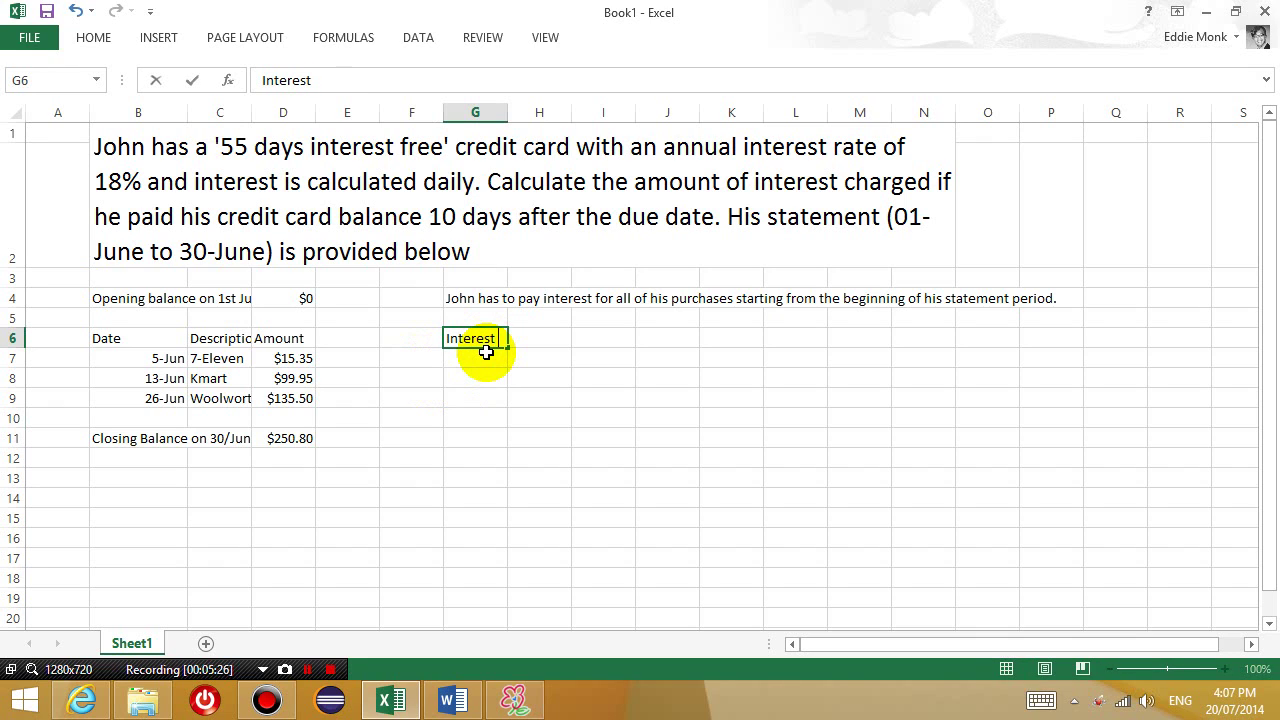
text(charged)
key(Return)
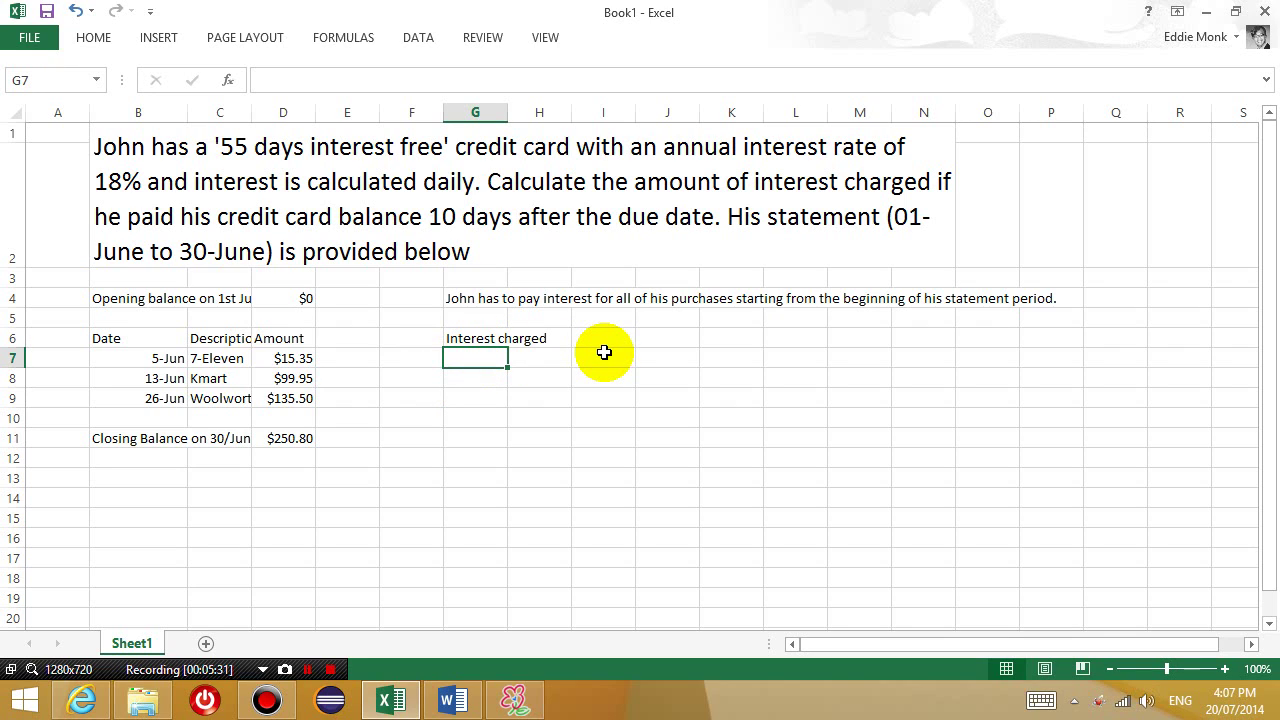
key(Up)
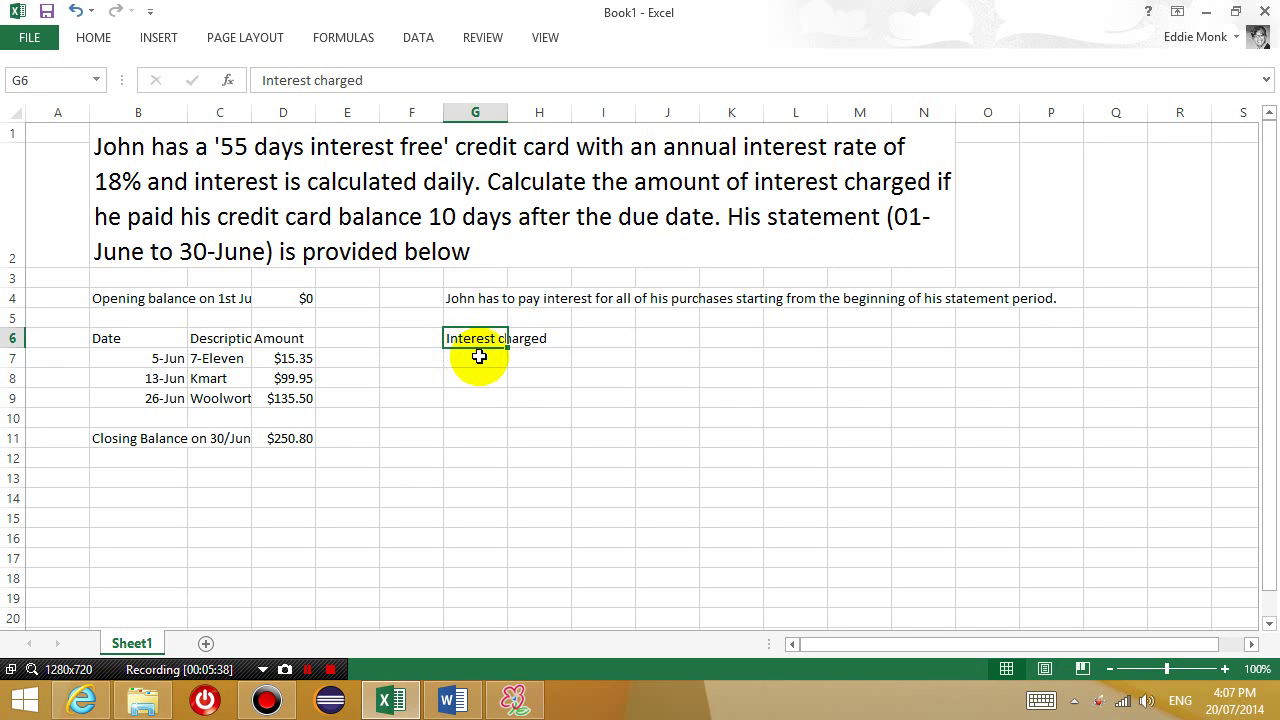
drag(480, 347, 491, 325)
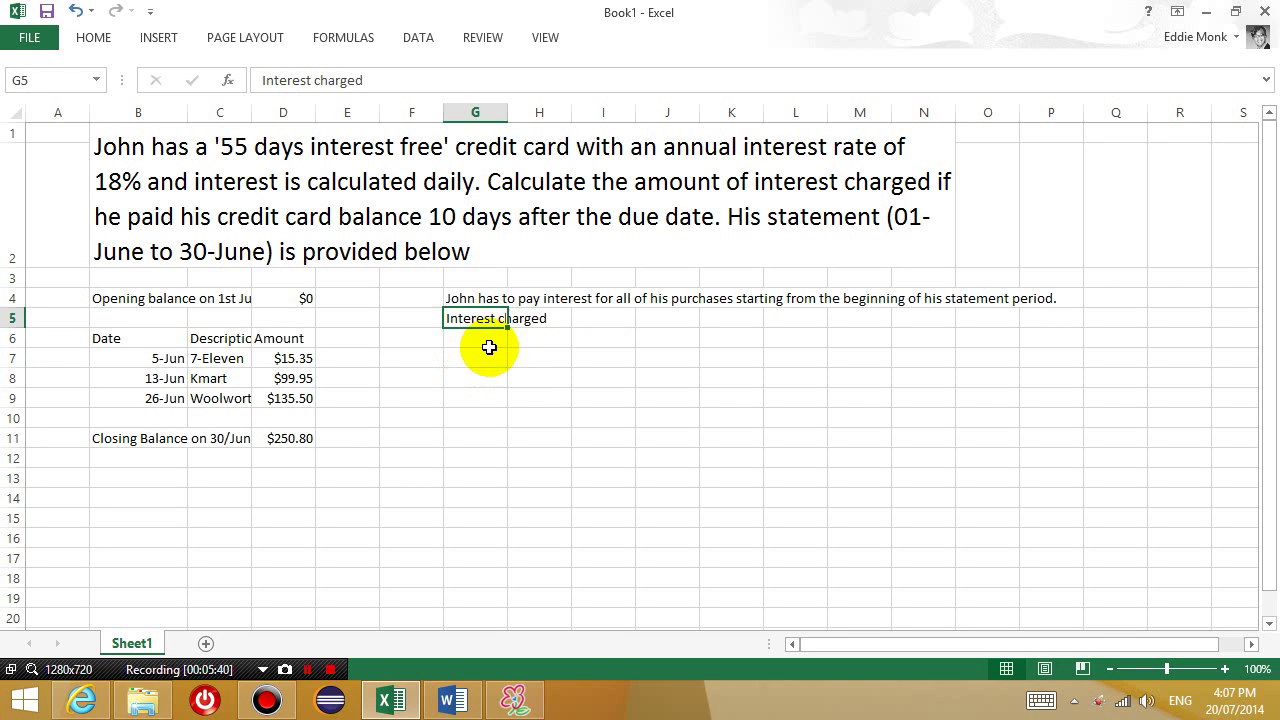
click(486, 295)
Add the column headings "From Date" in G6 and "To Date" in H6 below the interest heading
click(487, 342)
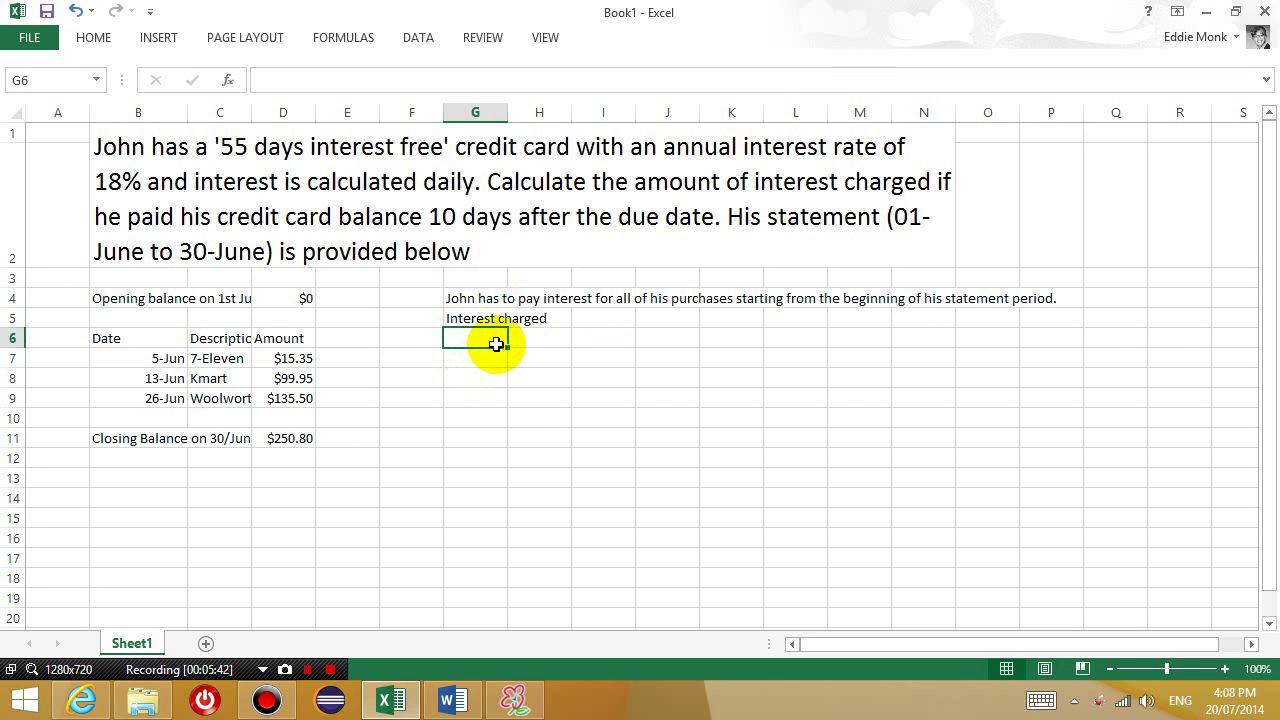
text(D)
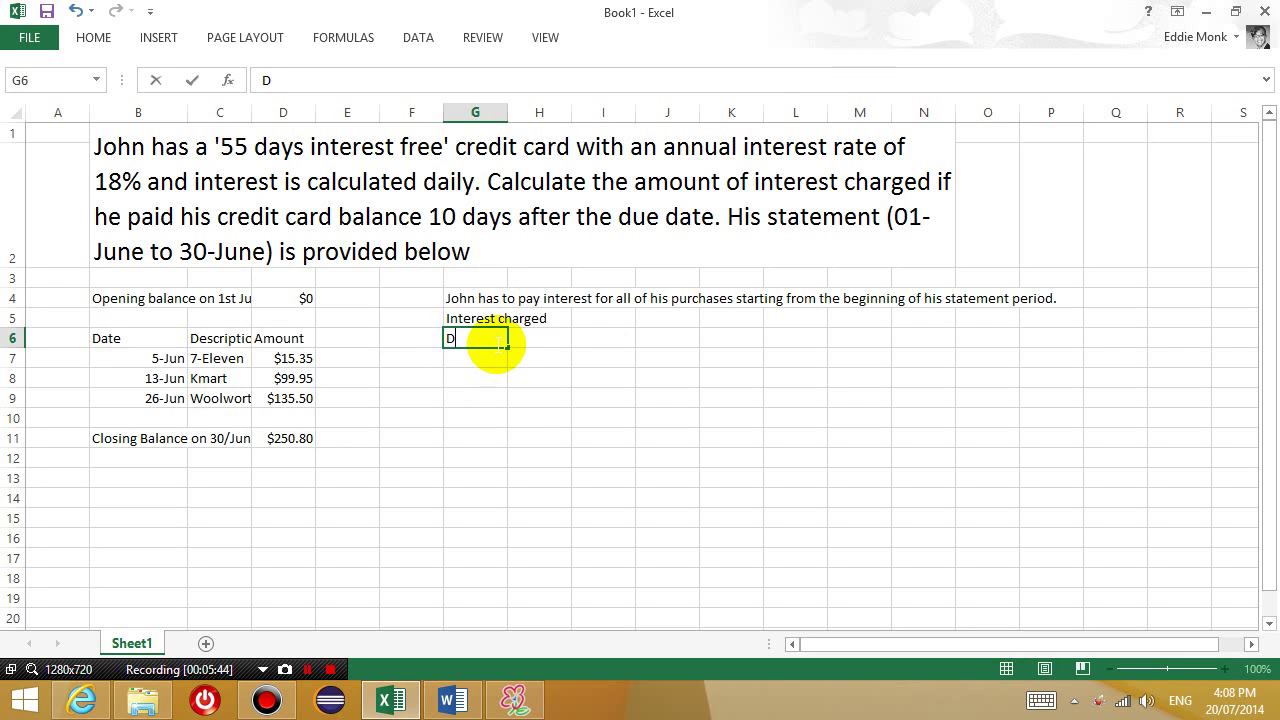
key(BackSpace)
text(From Date)
key(Tab)
text(To)
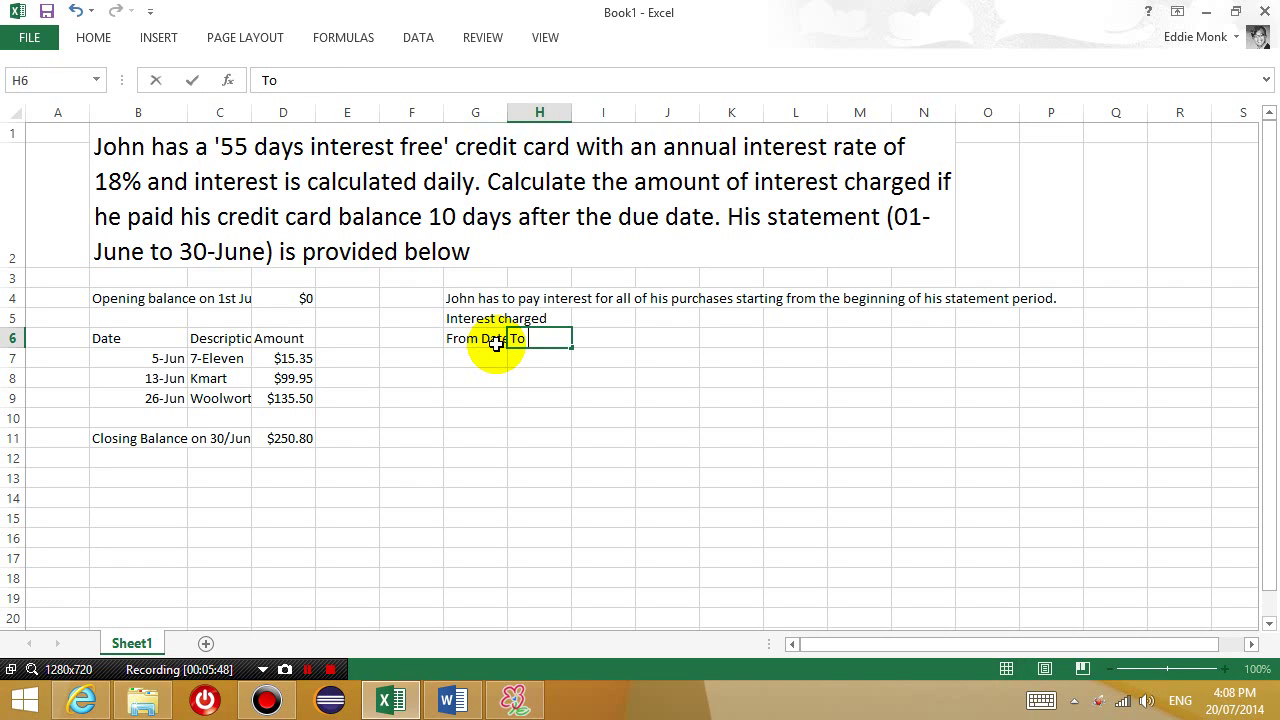
text( Date)
key(Down)
Fill in the first interest period in row 7, from 1-Jun in G7 to 4-Jun in H7
key(Left)
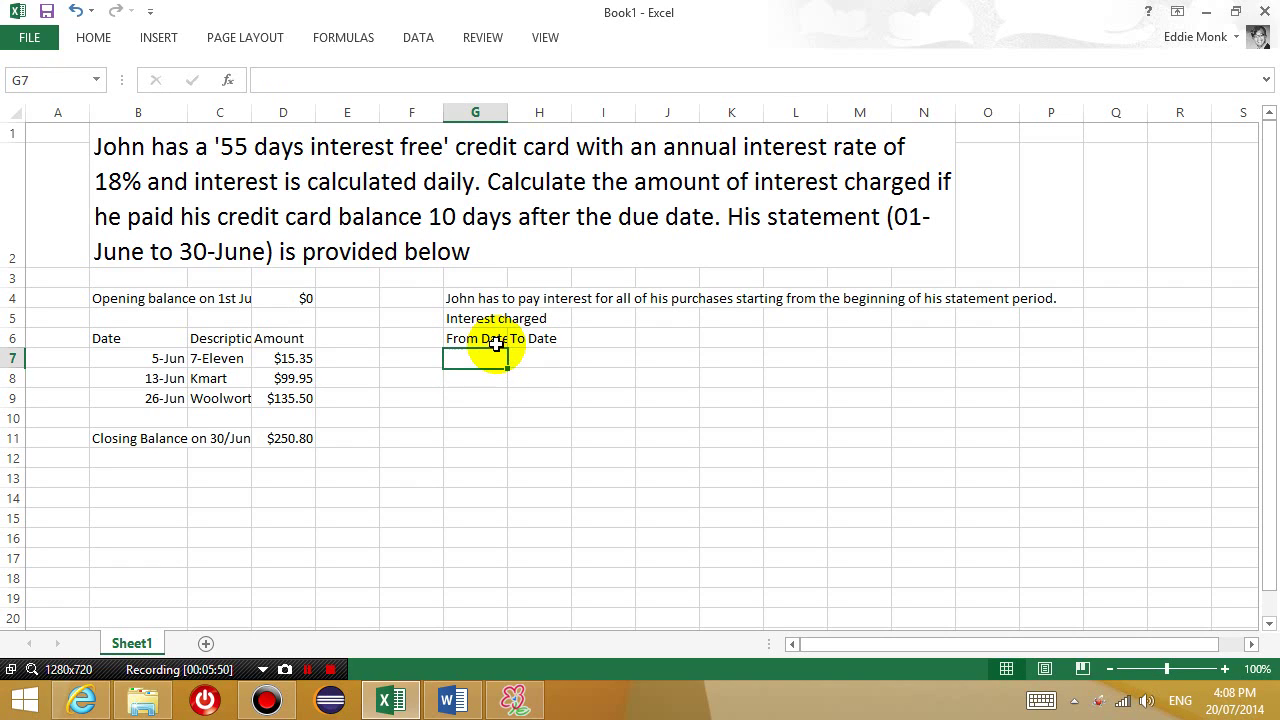
text(1)
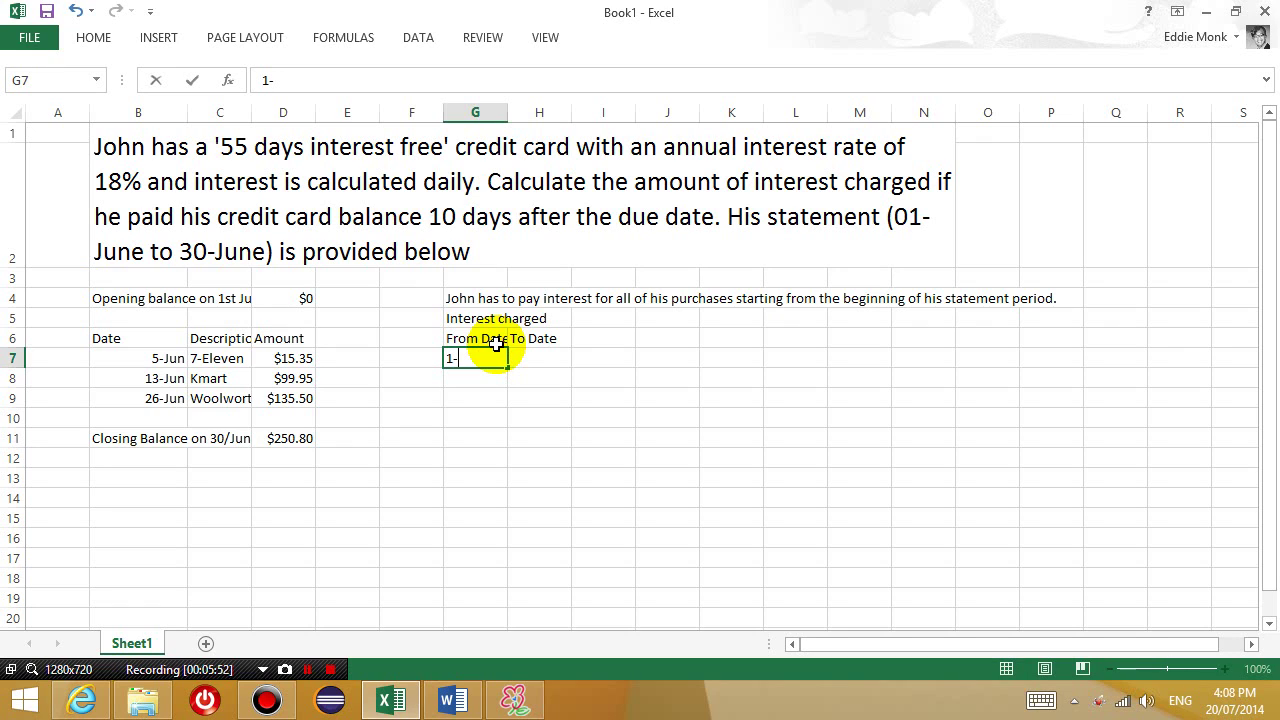
text(-Jun)
key(Tab)
text(4)
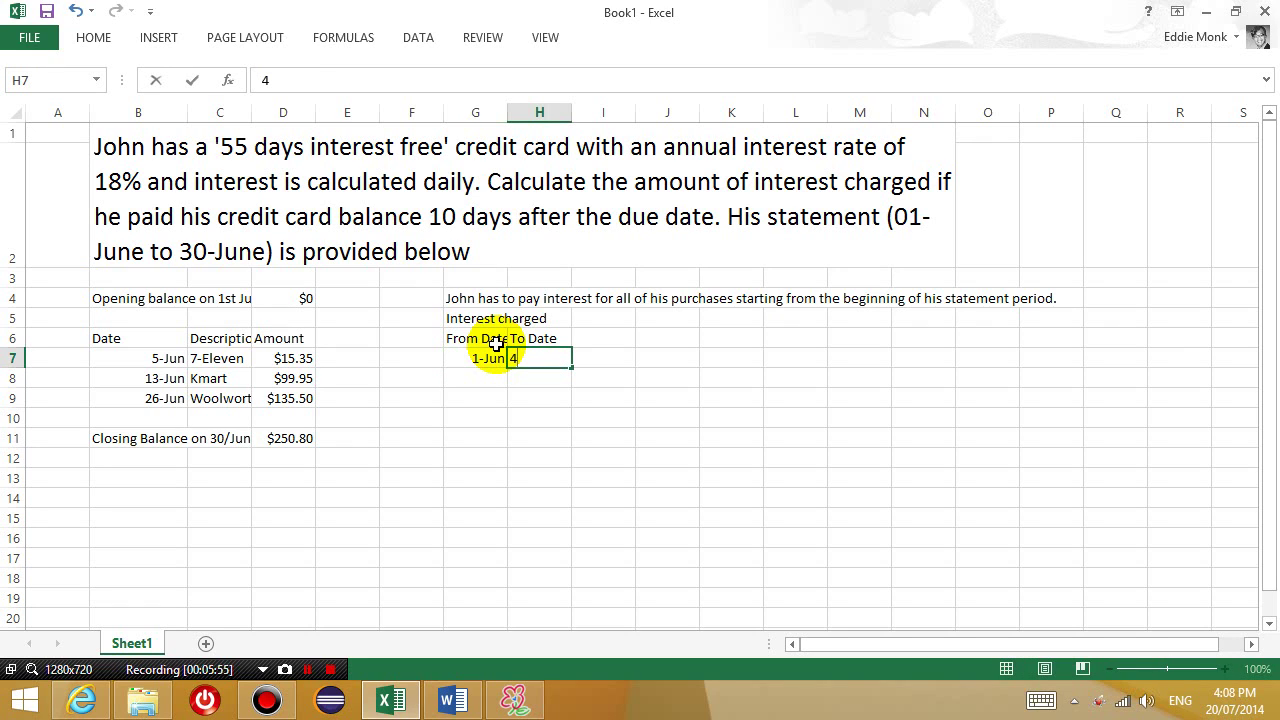
text(-Jun)
key(Tab)
Add an "Interest" column heading in I6 and enter $0 for the first period in I7
key(Up)
text(I)
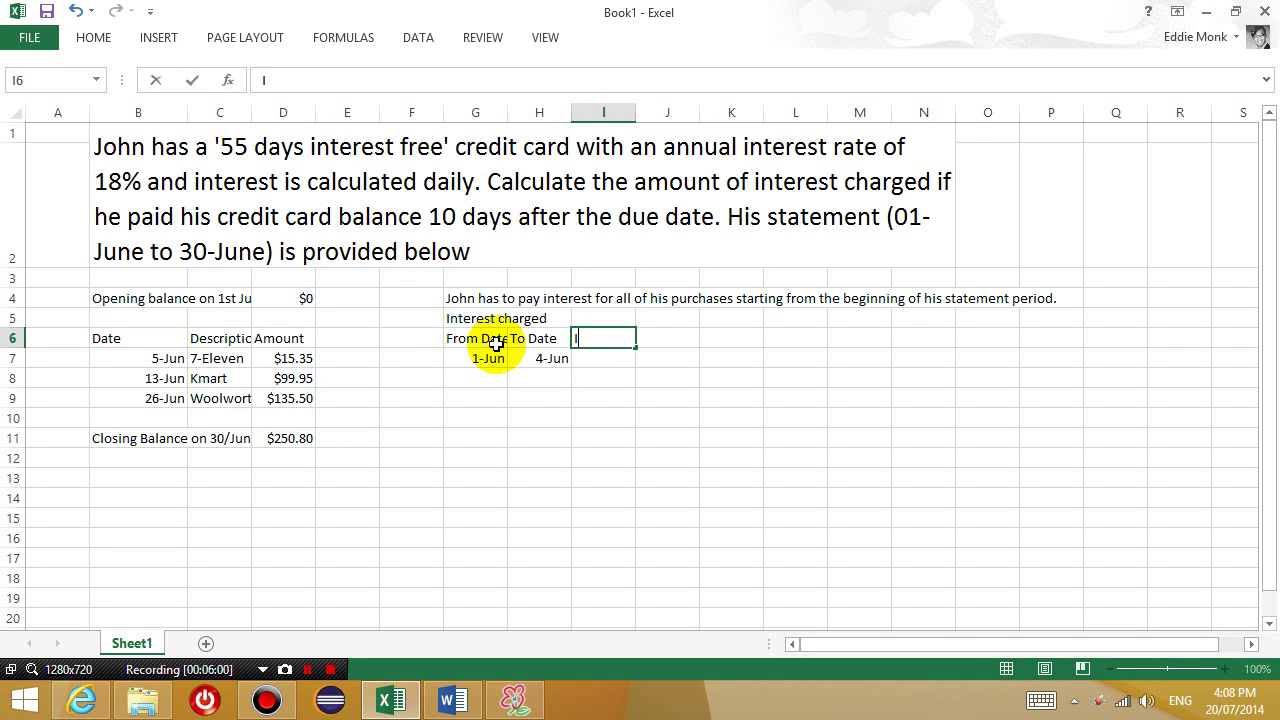
text(nterest)
key(Return)
text($0)
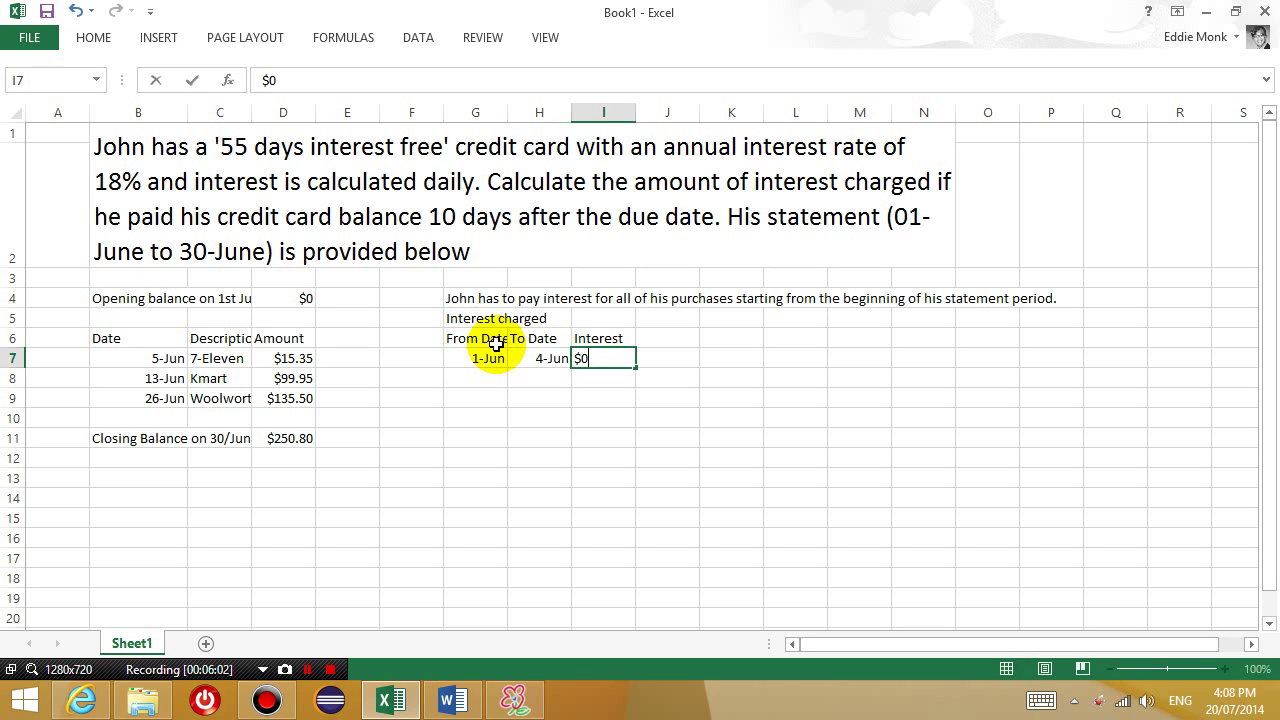
key(Return)
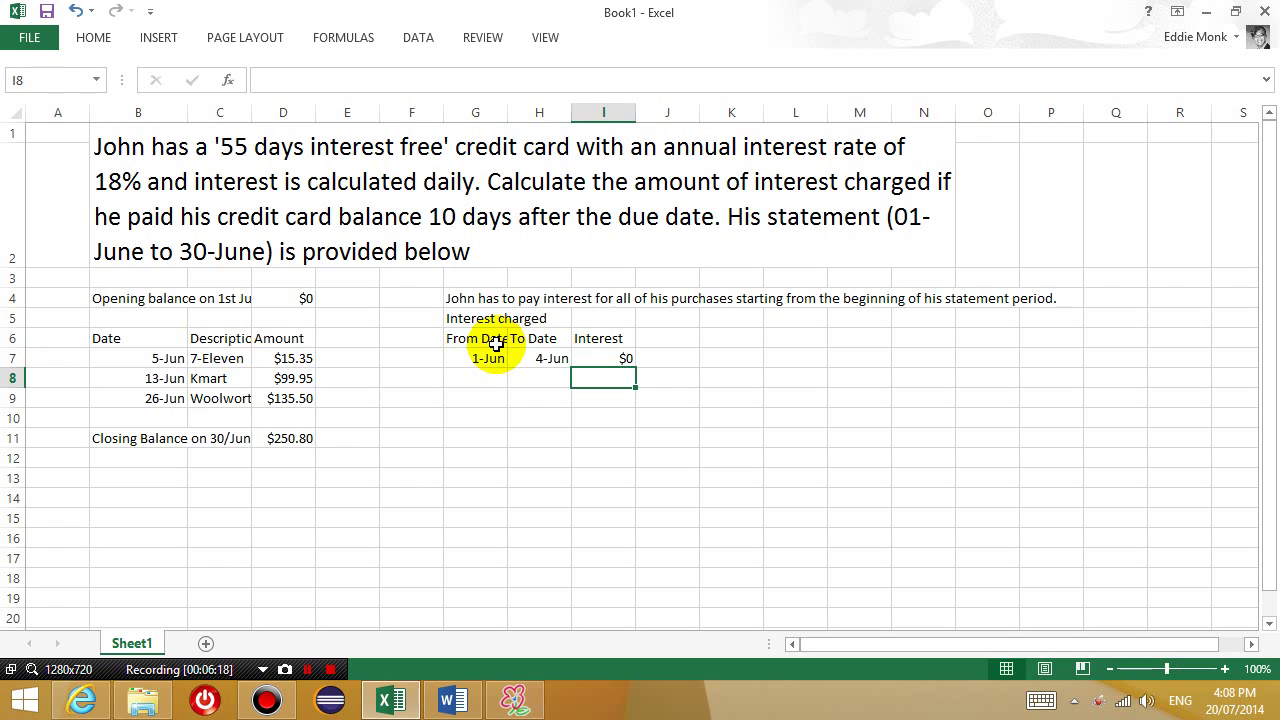
Fill in the second interest period in row 8, from 5-Jun in G8 to 12-Jun in H8
click(495, 379)
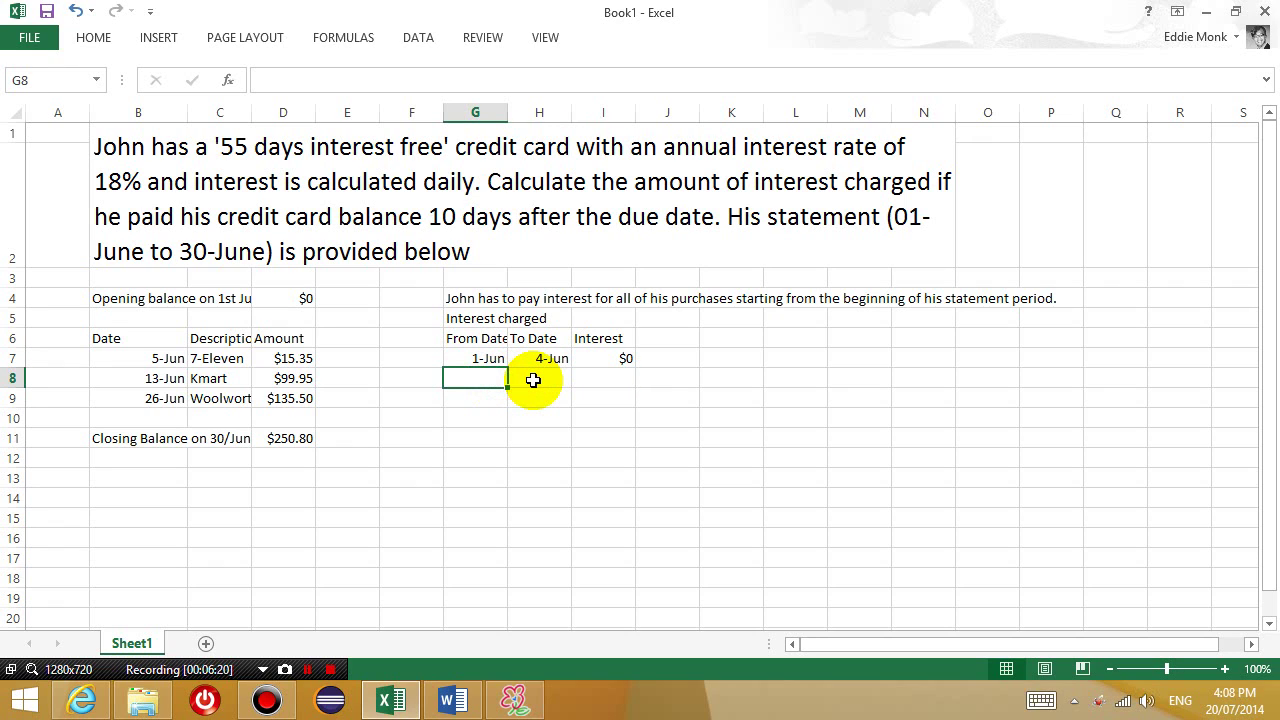
text(5)
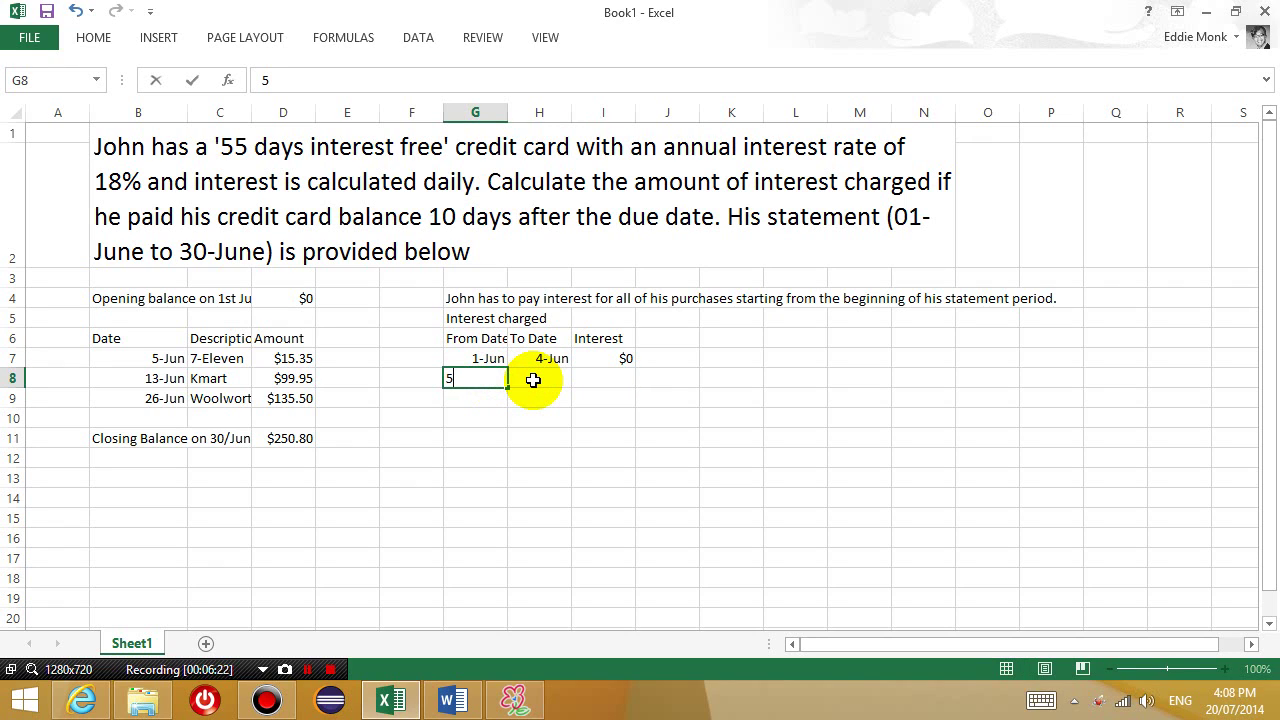
text(-Jun)
key(Return)
click(533, 380)
text(12)
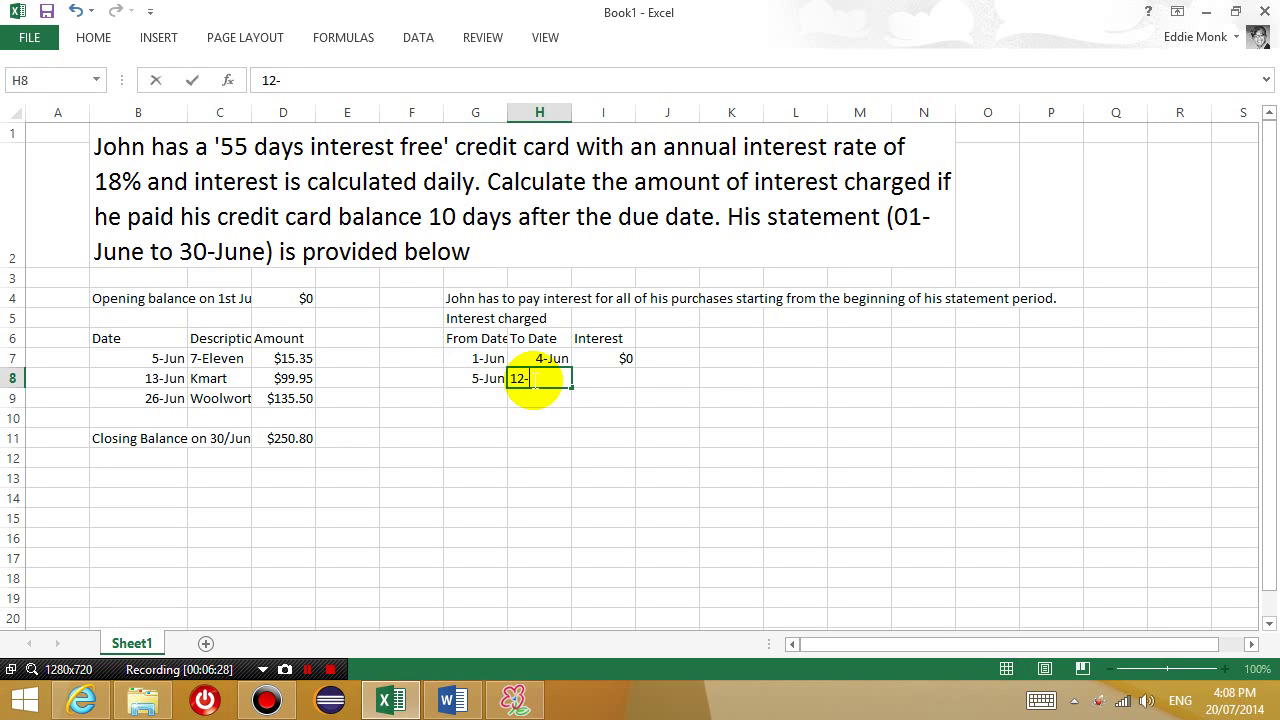
text(-Jun)
key(ctrl+Return)
key(Return)
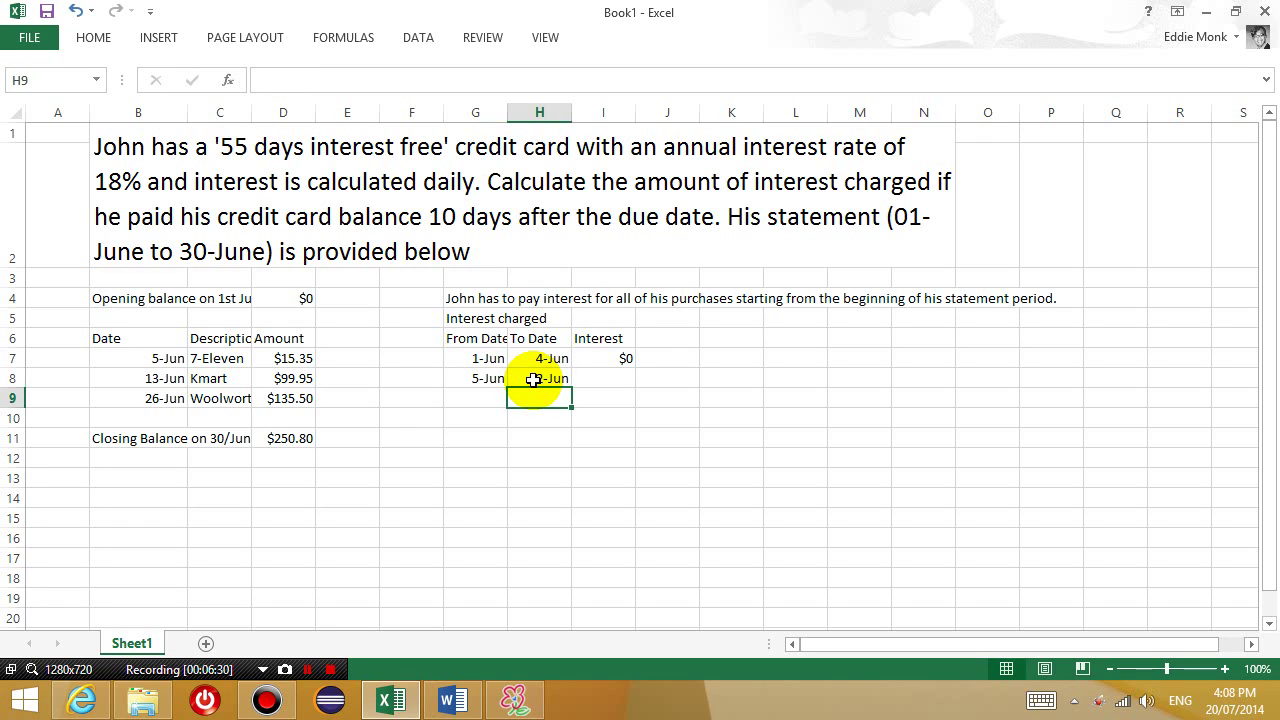
Move the Interest heading and its $0 value one column over to J6:J7 and add a "Balance" heading in I6
drag(600, 337, 669, 367)
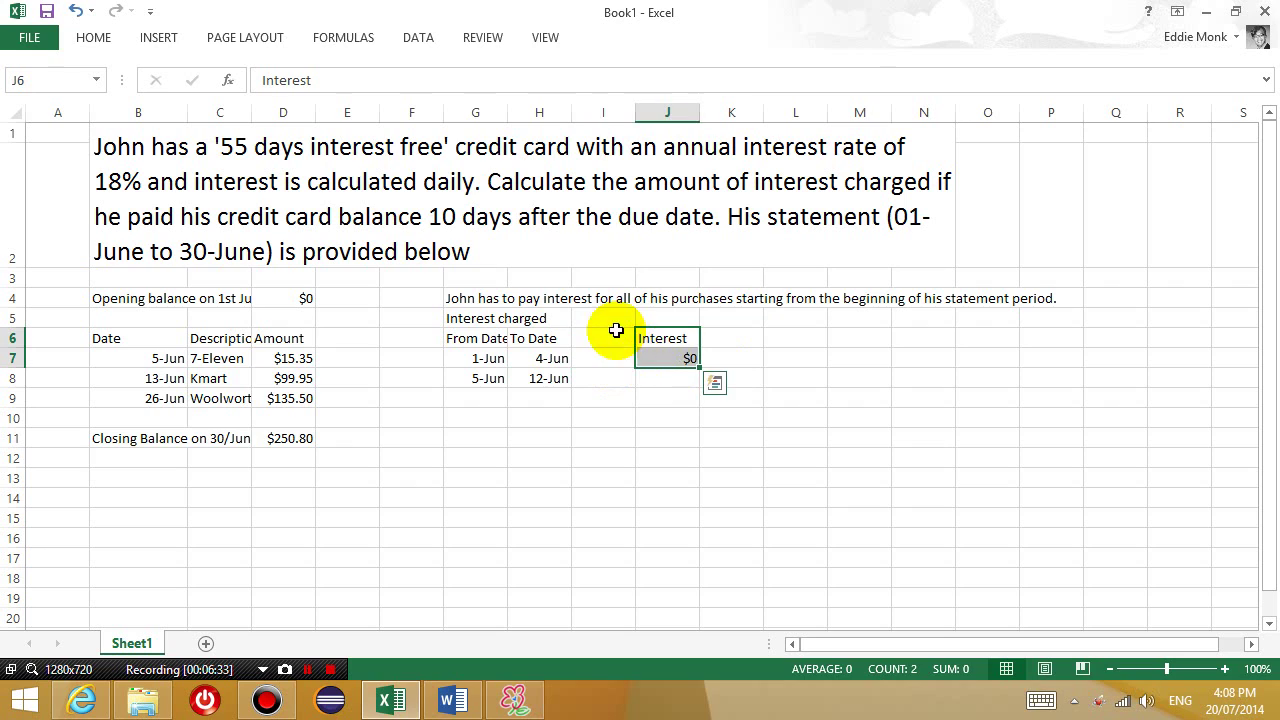
click(616, 330)
text(Balance)
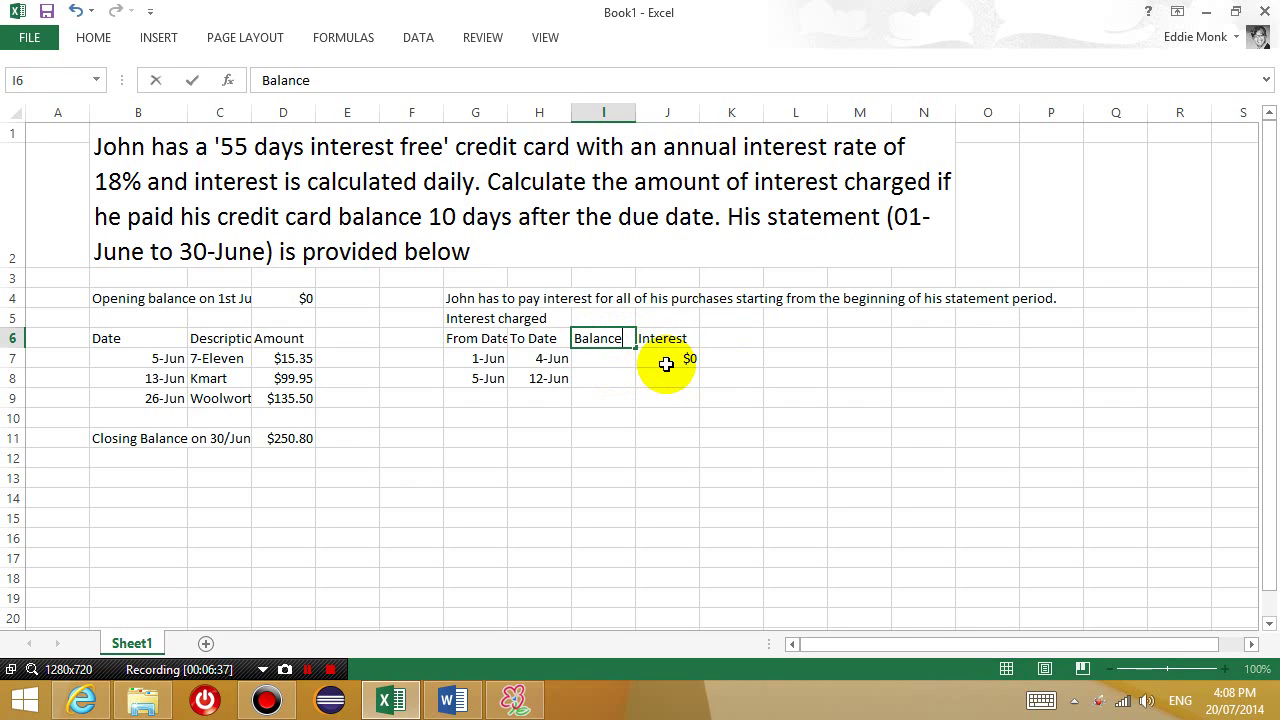
key(Return)
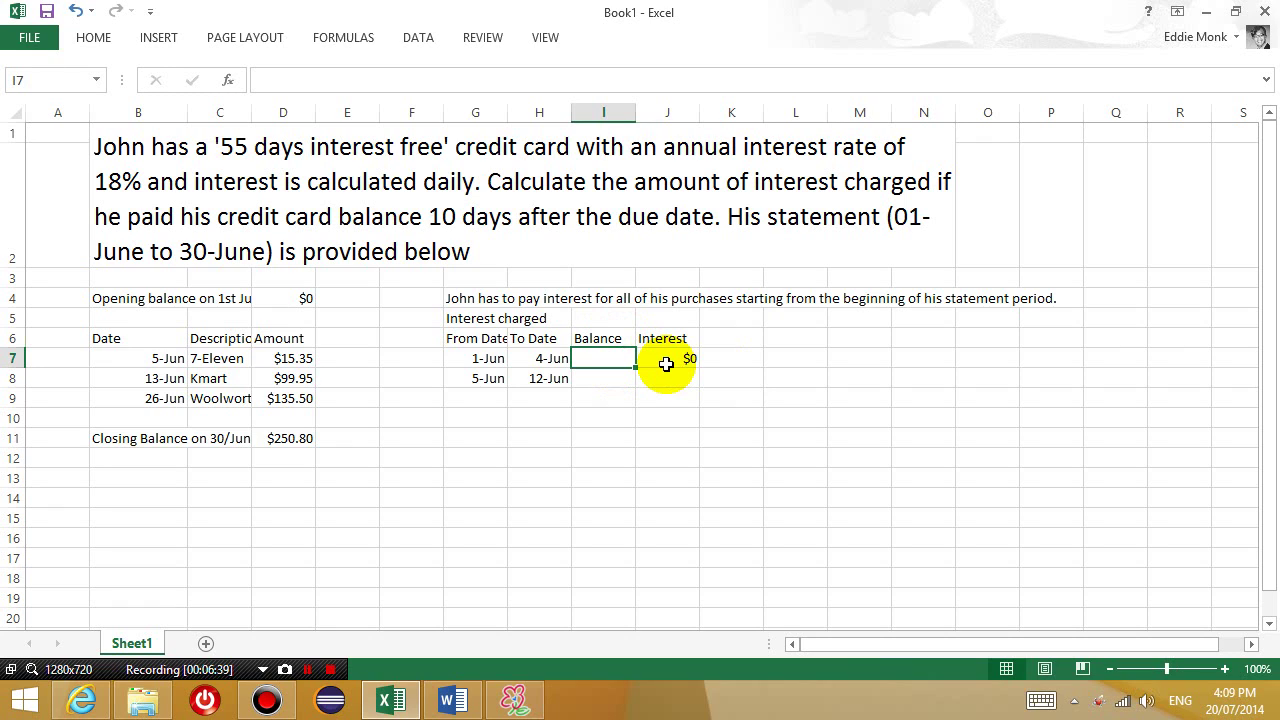
Enter the balances for the two interest periods, $0 in I7 and $15.35 in I8
text($0)
key(Return)
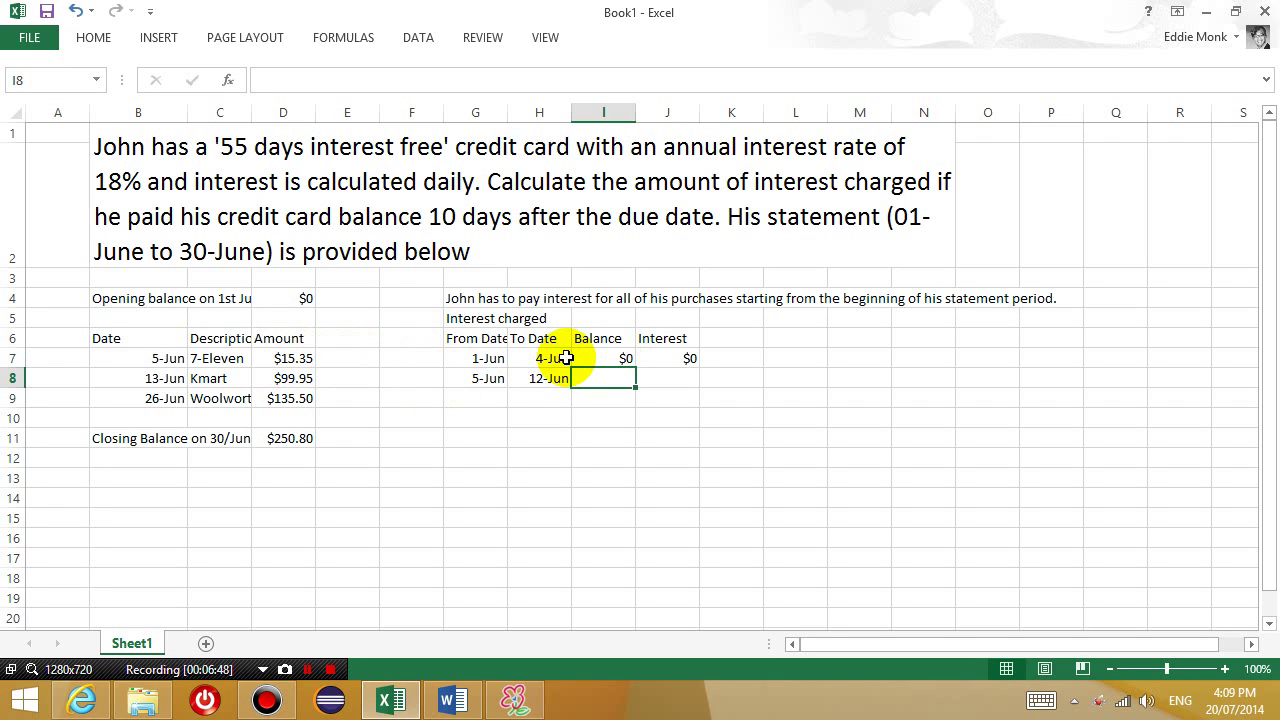
text(15.35)
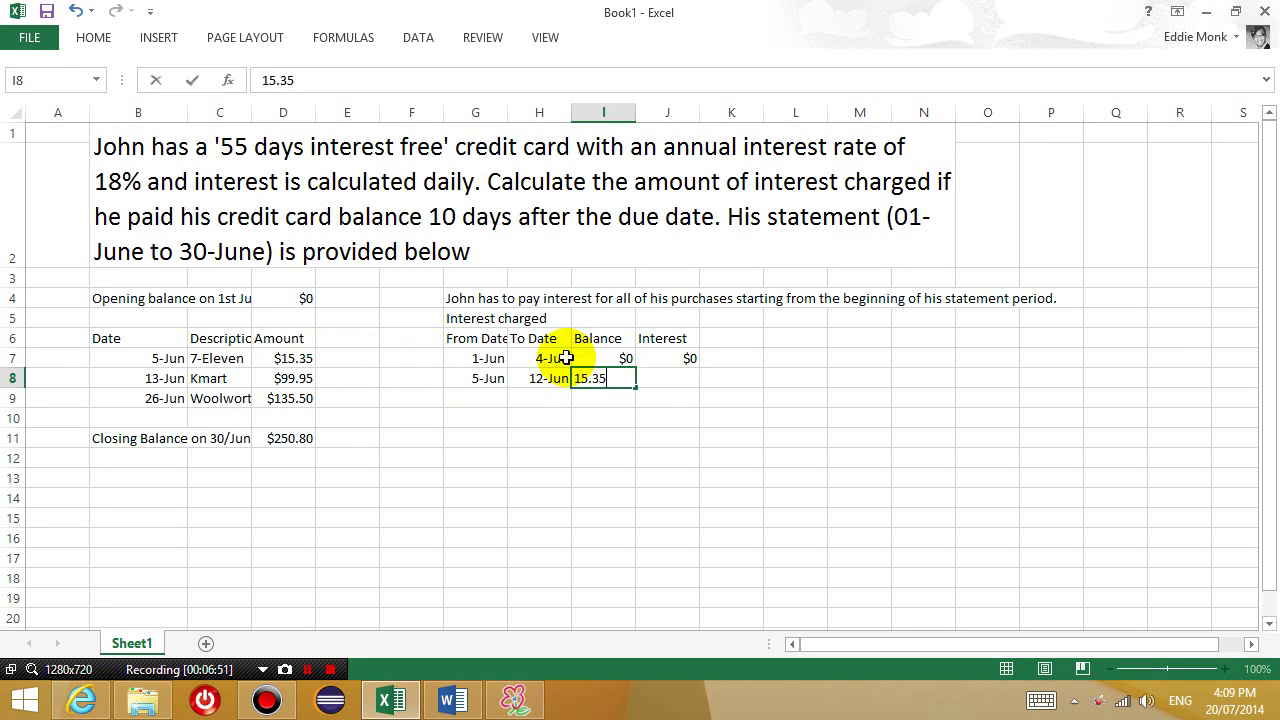
key(Return)
key(Up)
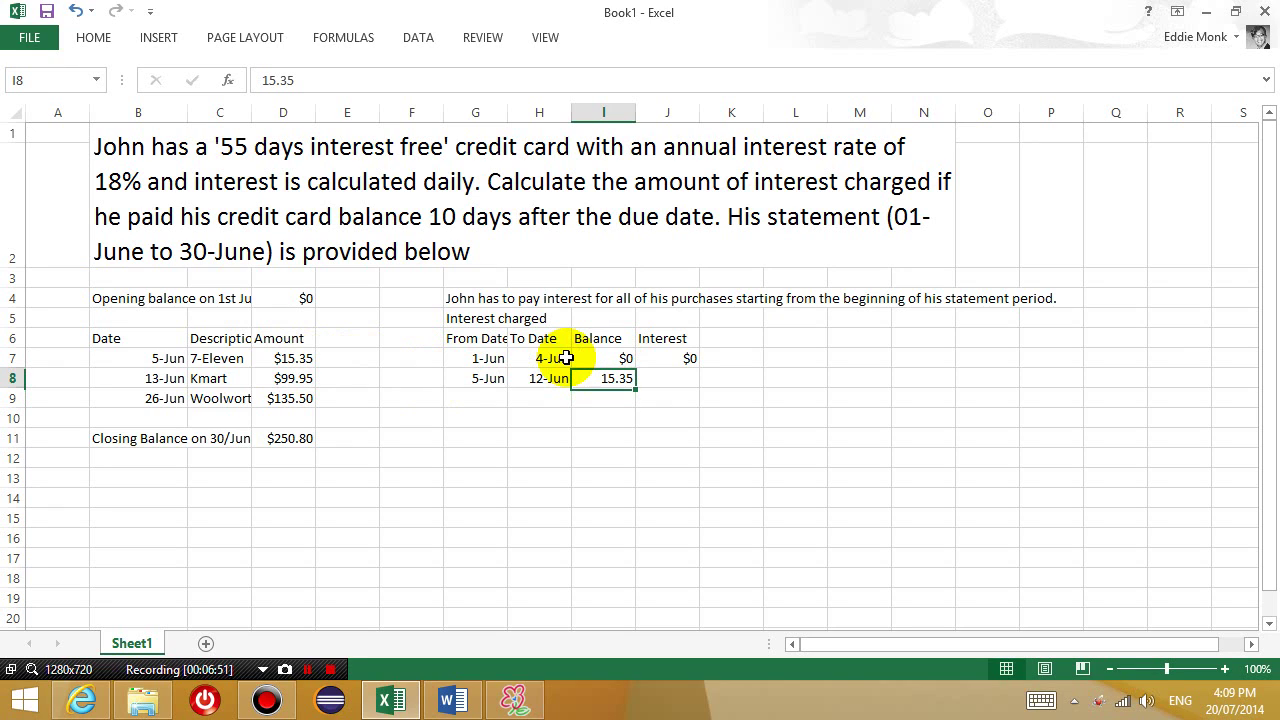
text($)
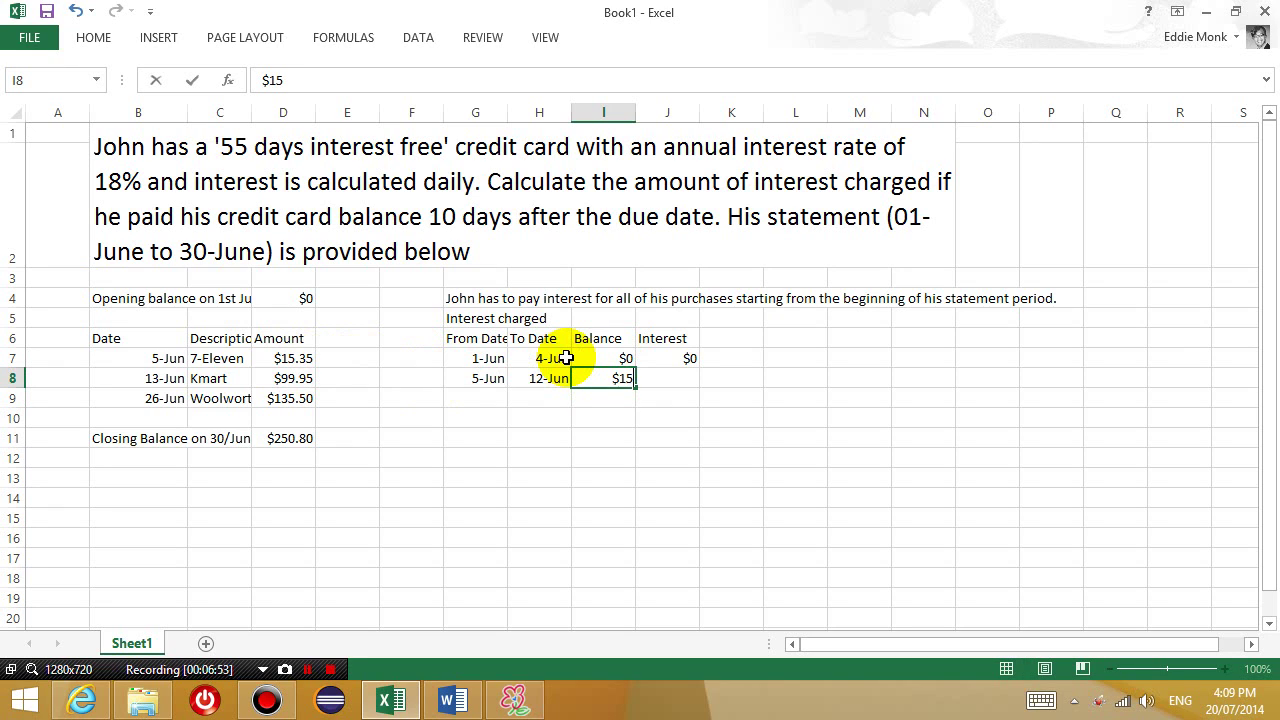
key(Tab)
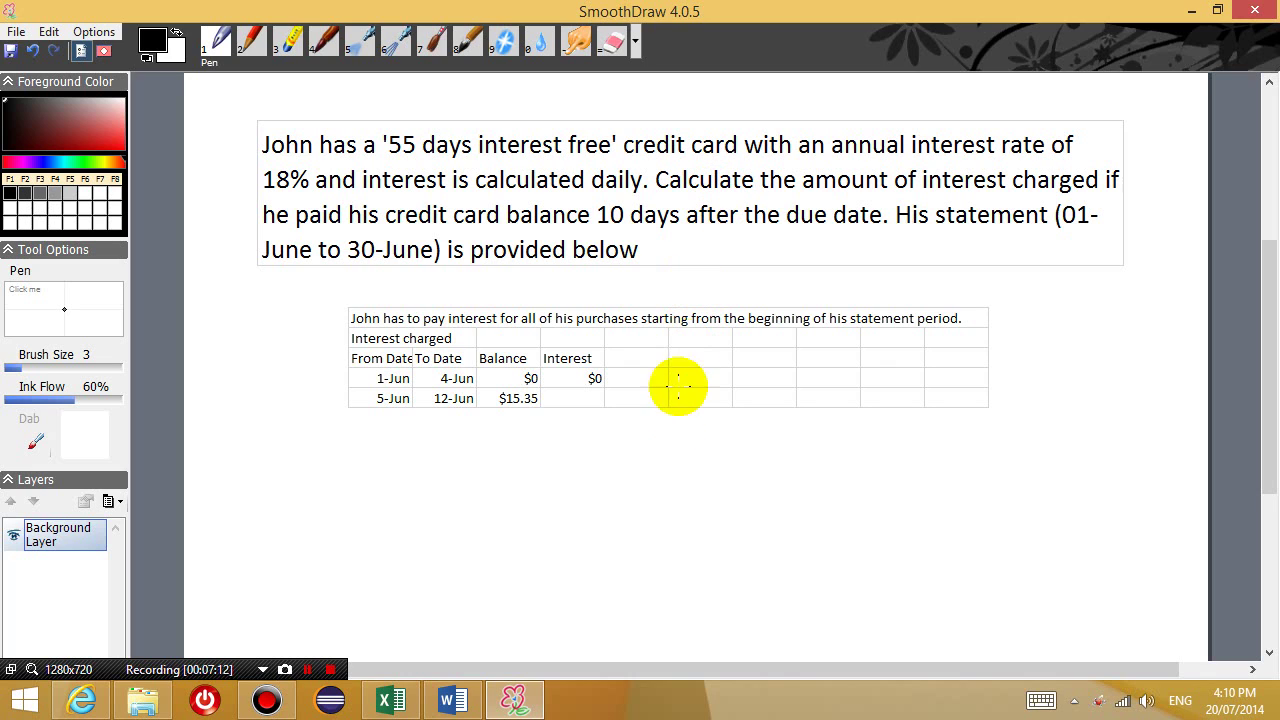
Switch to the Word document and handwrite "Annual interest rate 18%" and "Daily interest rate 18/365" in blue pen below the table
drag(326, 484, 346, 480)
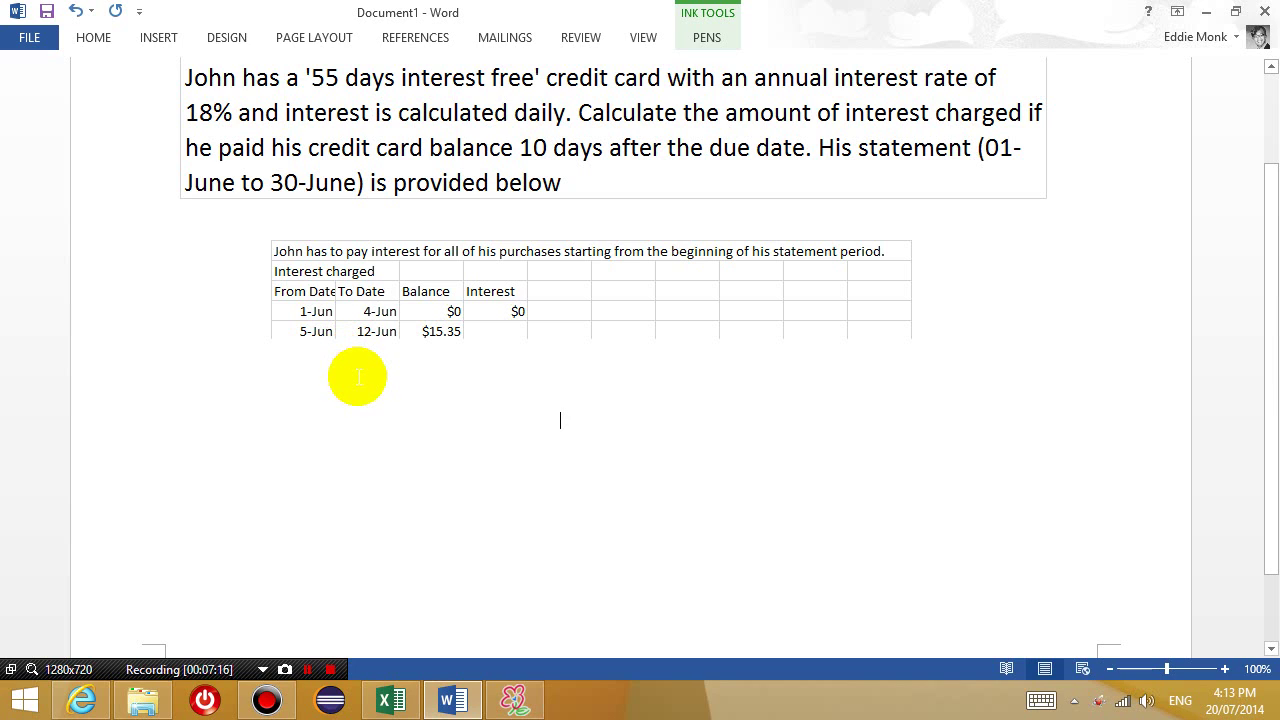
click(360, 372)
click(707, 36)
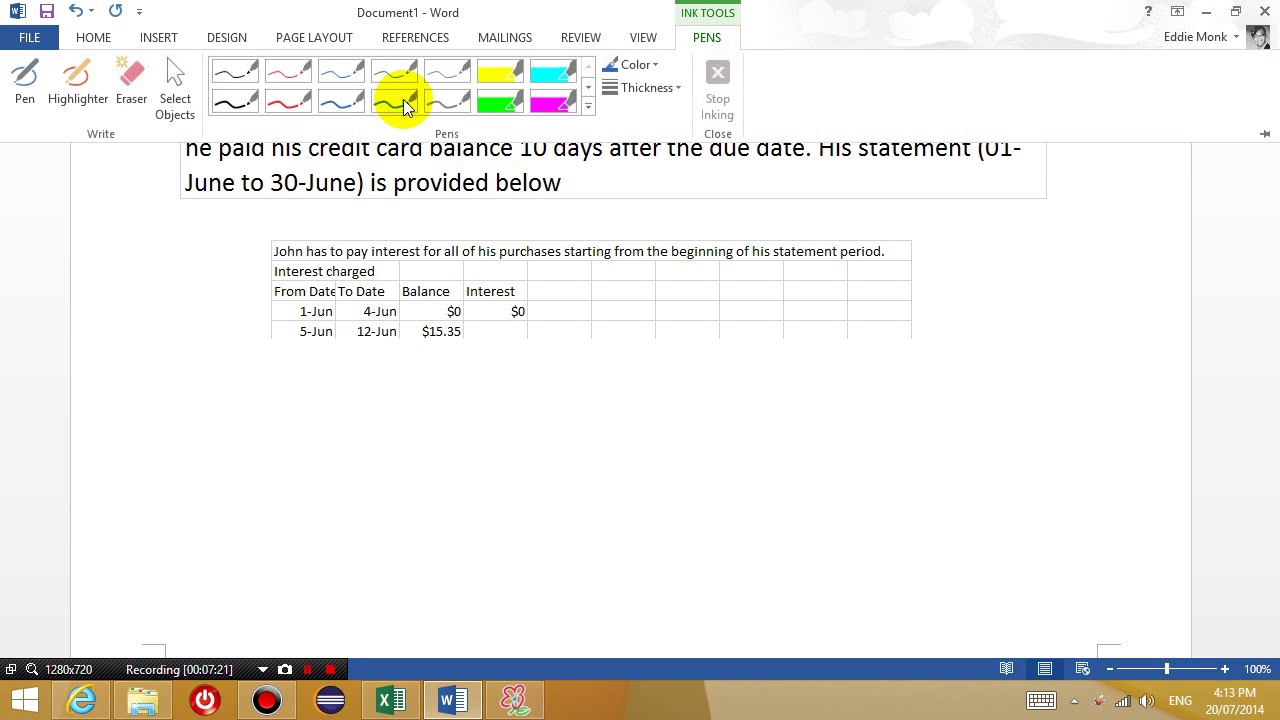
click(340, 105)
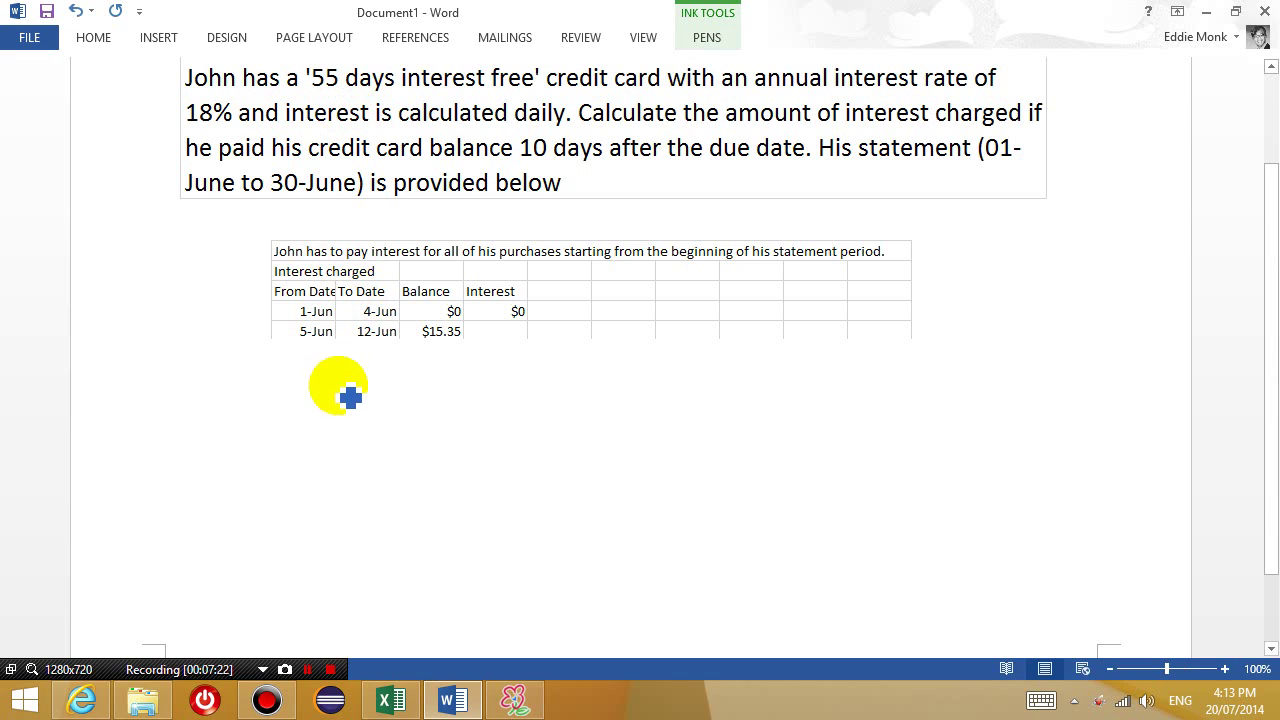
mouse_move(341, 364)
mouse_down()
mouse_move(343, 377)
mouse_move(430, 368)
mouse_move(503, 385)
mouse_move(540, 372)
mouse_move(590, 384)
mouse_move(572, 378)
mouse_move(594, 372)
mouse_move(609, 392)
mouse_move(668, 360)
mouse_move(706, 366)
mouse_move(694, 366)
mouse_move(700, 376)
mouse_up()
mouse_move(336, 406)
mouse_down()
mouse_move(383, 425)
mouse_move(580, 427)
mouse_move(603, 410)
mouse_move(703, 422)
mouse_move(662, 400)
mouse_move(686, 421)
mouse_up()
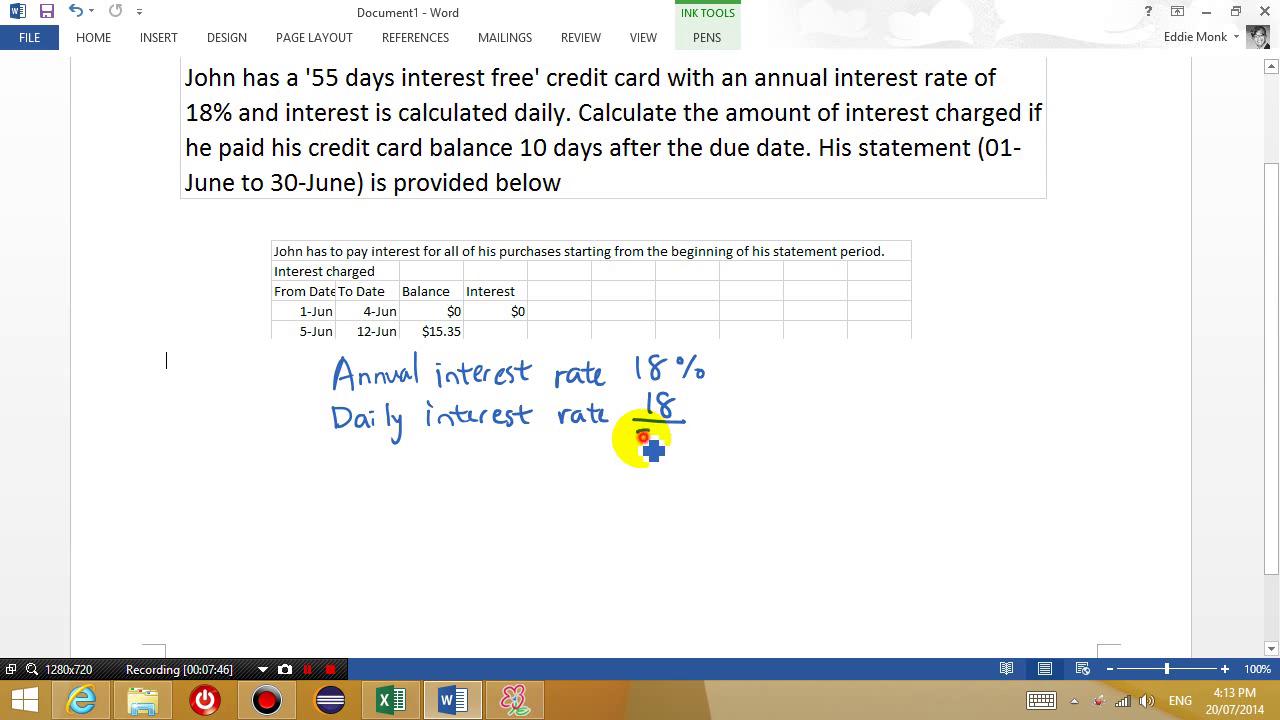
mouse_move(638, 428)
mouse_down()
mouse_move(648, 446)
mouse_move(674, 444)
mouse_up()
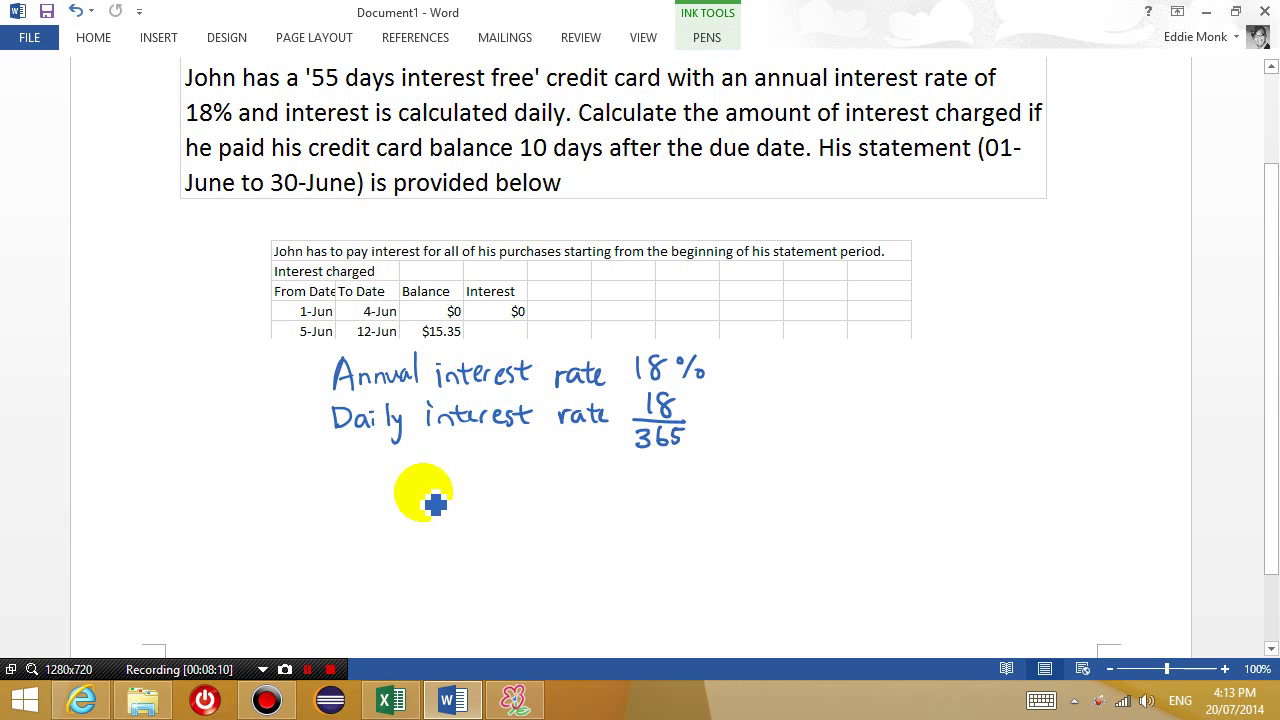
Handwrite the interest formula 15.38 × 18/100 × 1/365 below the daily interest rate
drag(423, 490, 423, 516)
drag(438, 492, 436, 517)
mouse_move(440, 490)
mouse_down()
mouse_move(479, 515)
mouse_move(516, 489)
mouse_move(567, 508)
mouse_move(550, 508)
mouse_move(607, 486)
mouse_move(628, 500)
mouse_move(590, 525)
mouse_up()
click(469, 512)
drag(603, 512, 616, 512)
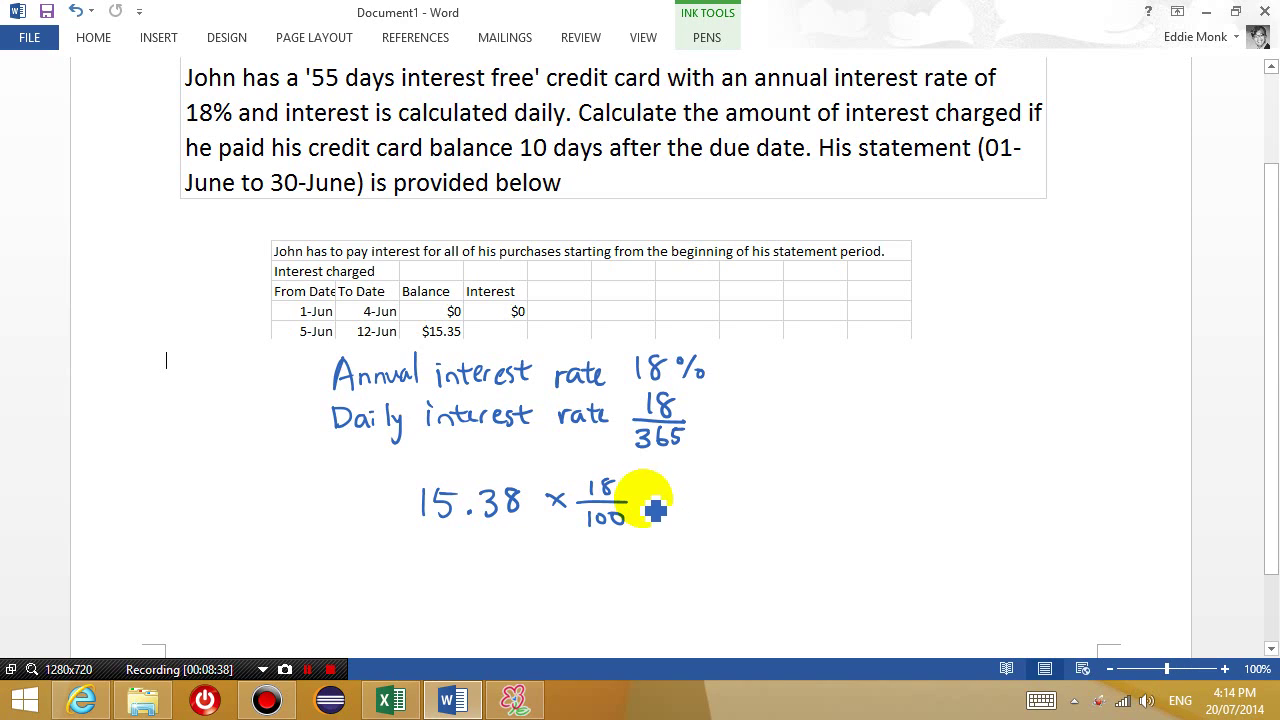
drag(643, 489, 659, 505)
mouse_move(659, 489)
mouse_down()
mouse_move(643, 505)
mouse_move(722, 494)
mouse_move(686, 524)
mouse_move(723, 517)
mouse_up()
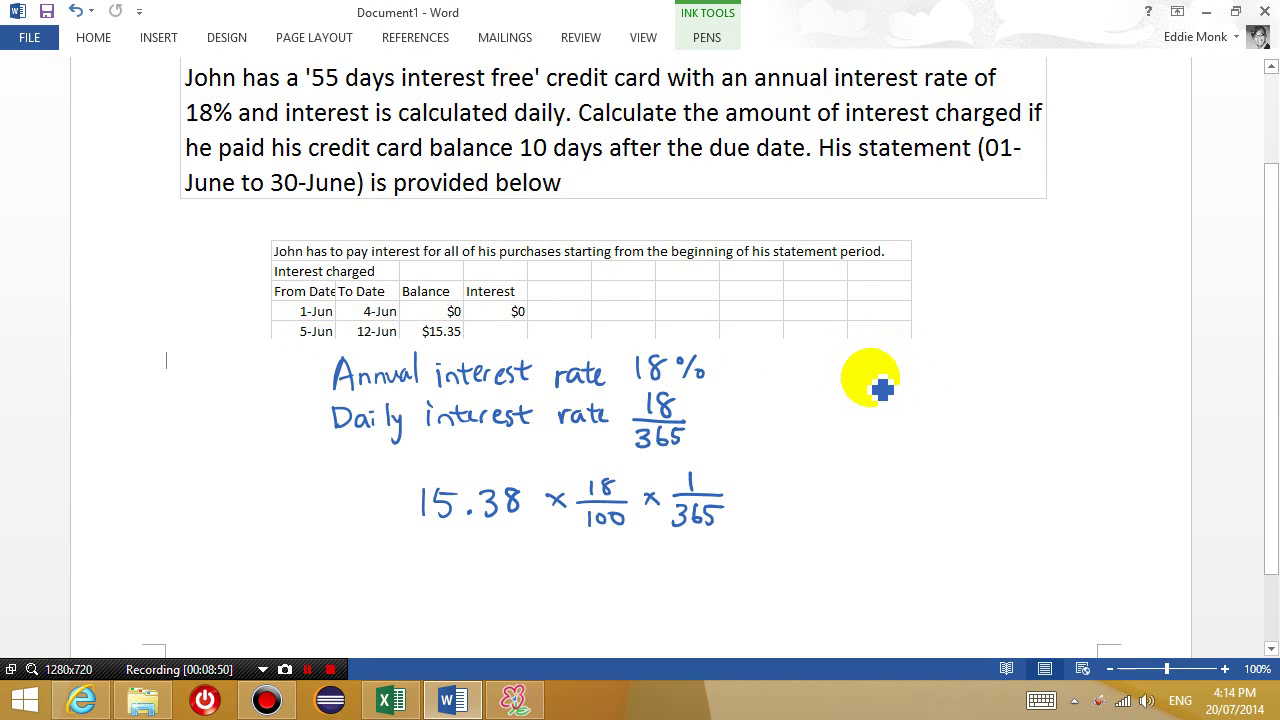
Handwrite "5-Jun to 12-Jun" with the day count 12-5 = 7 underneath, beside the interest rate notes
mouse_move(871, 384)
mouse_down()
mouse_move(904, 393)
mouse_move(928, 380)
mouse_move(912, 404)
mouse_move(943, 391)
mouse_move(1042, 396)
mouse_move(1080, 377)
mouse_up()
mouse_move(1072, 378)
mouse_down()
mouse_move(1064, 398)
mouse_move(1106, 386)
mouse_up()
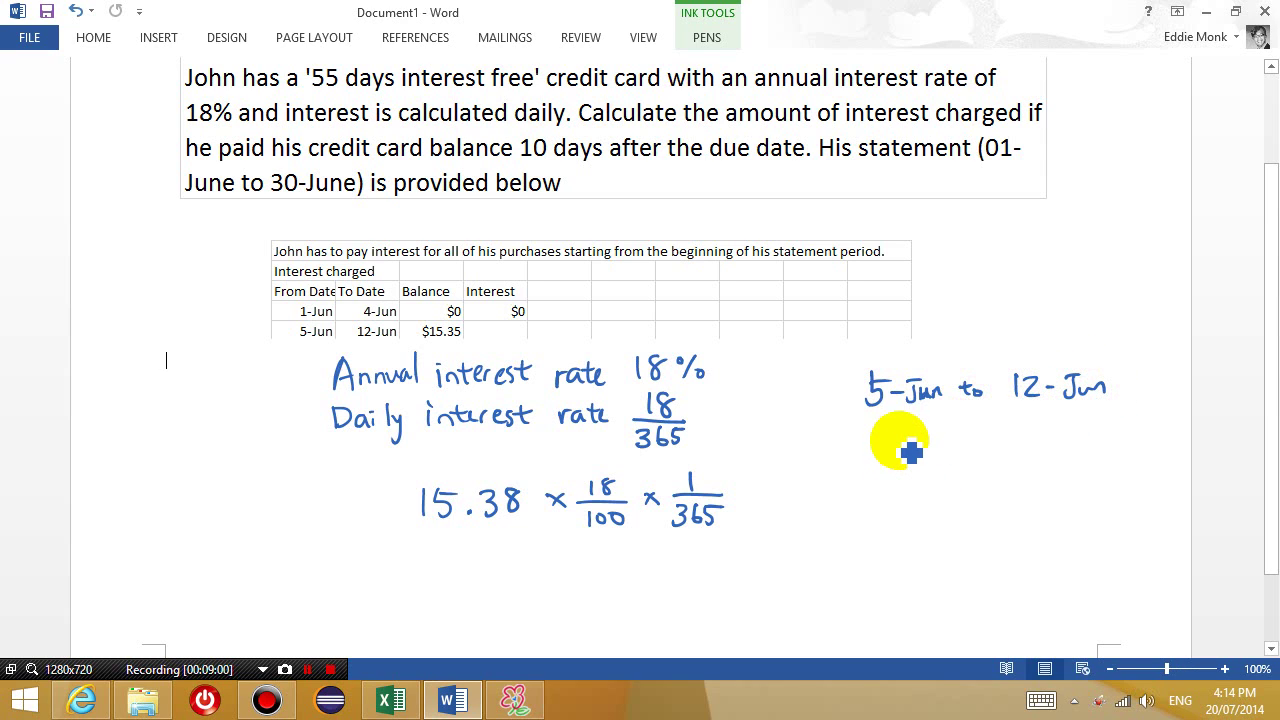
mouse_move(901, 421)
mouse_down()
mouse_move(902, 442)
mouse_move(995, 427)
mouse_up()
drag(981, 436, 1006, 441)
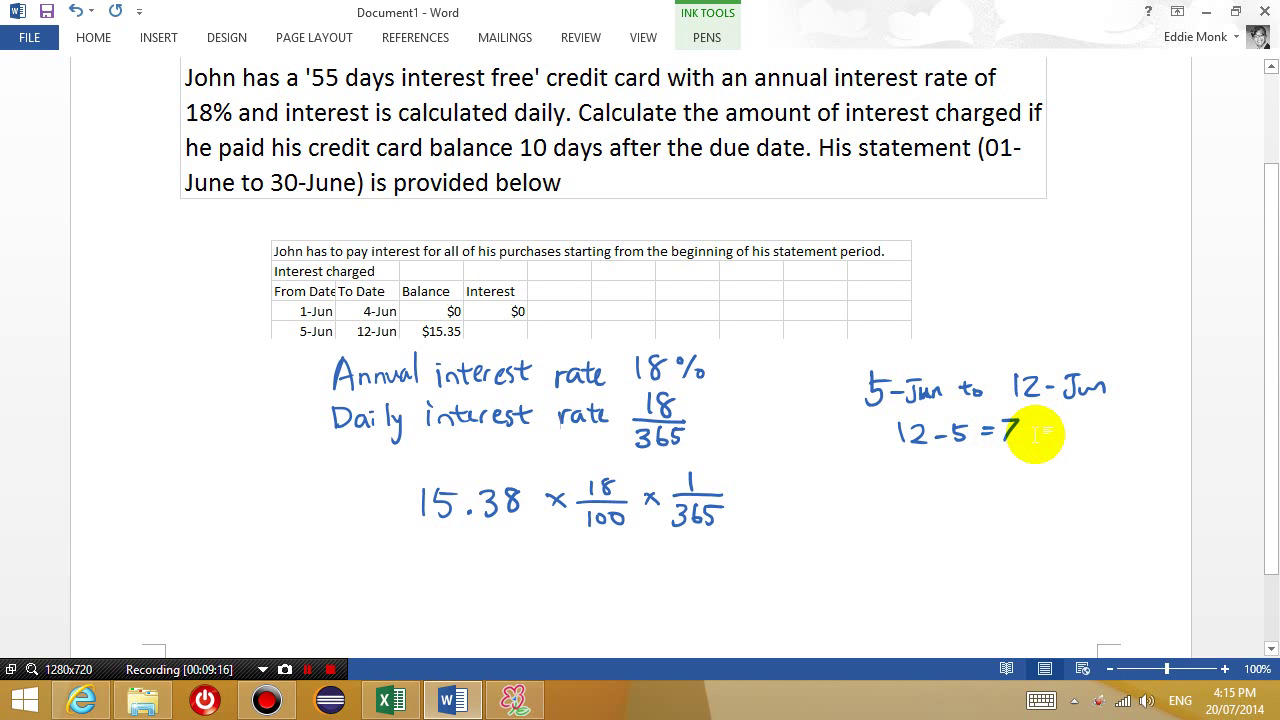
click(724, 40)
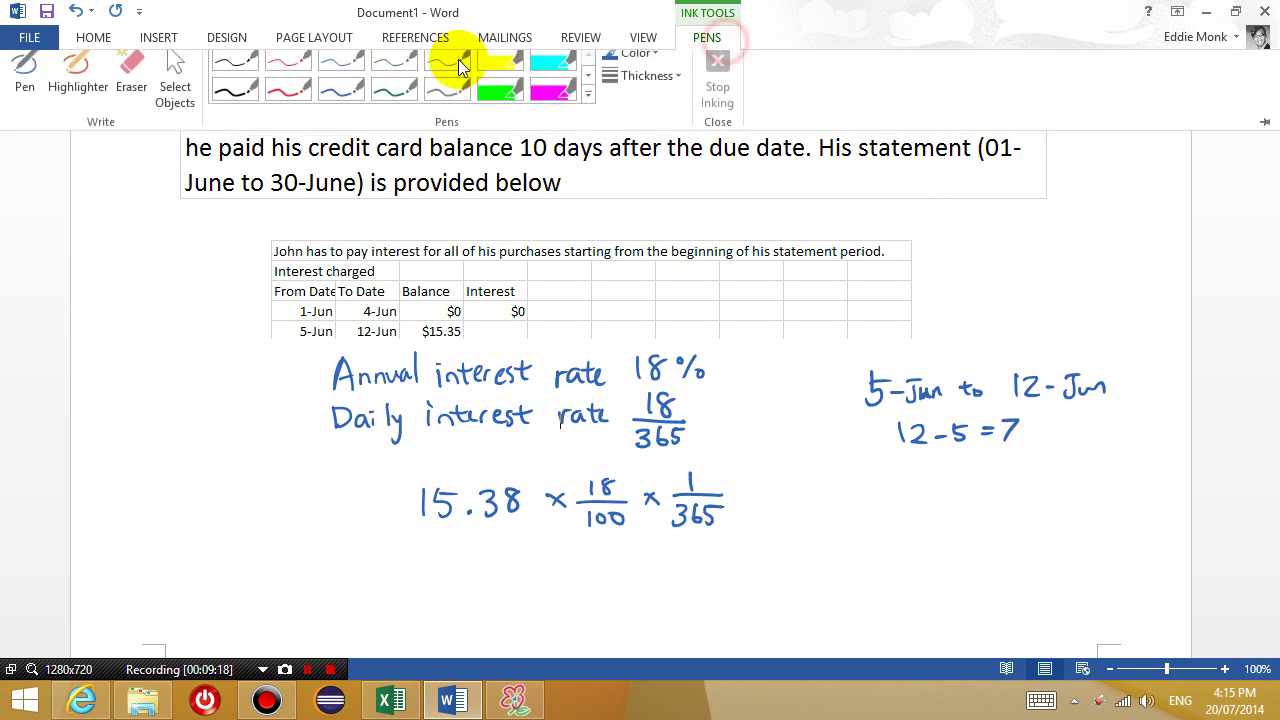
click(339, 100)
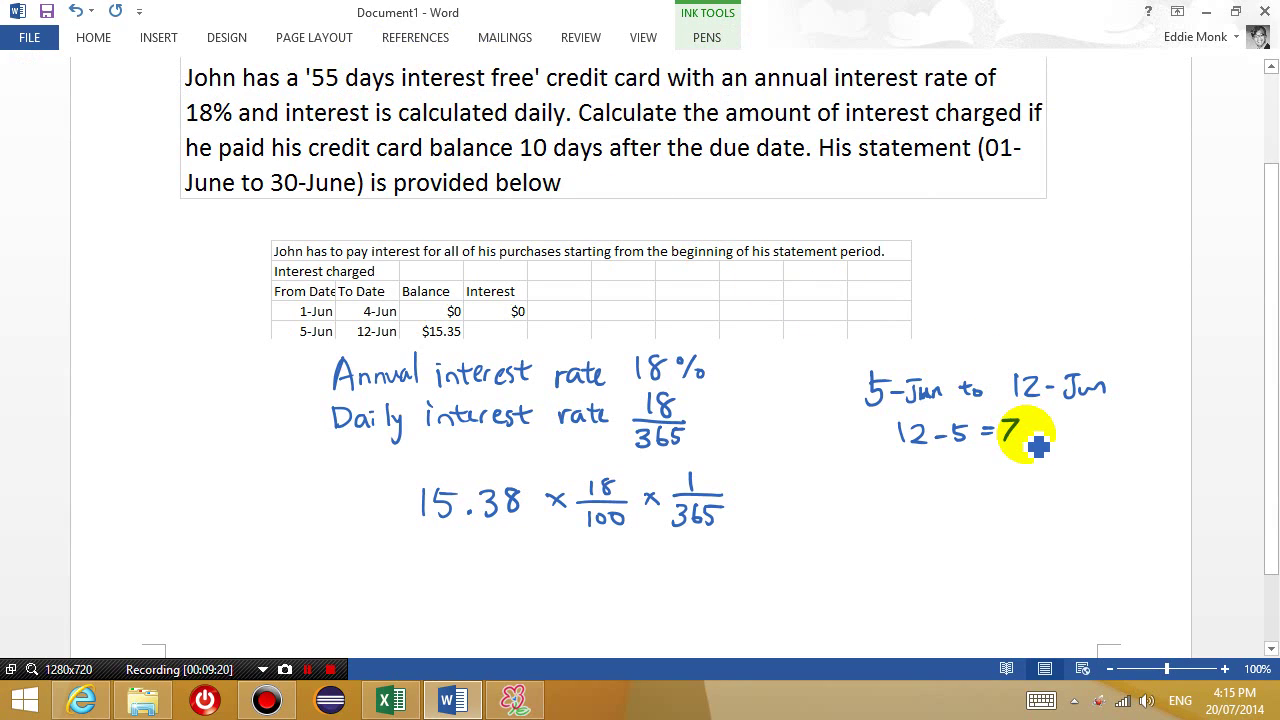
mouse_move(1030, 419)
mouse_down()
mouse_move(1030, 440)
mouse_move(1085, 427)
mouse_up()
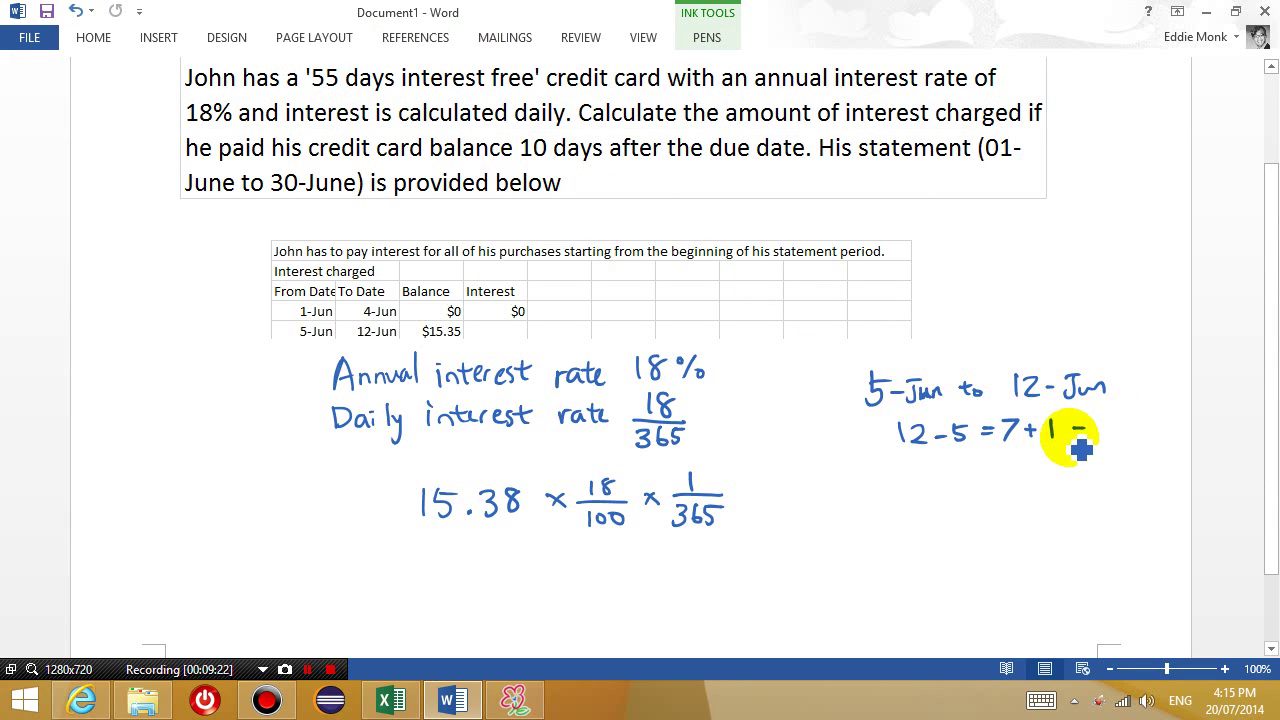
key(ctrl+z)
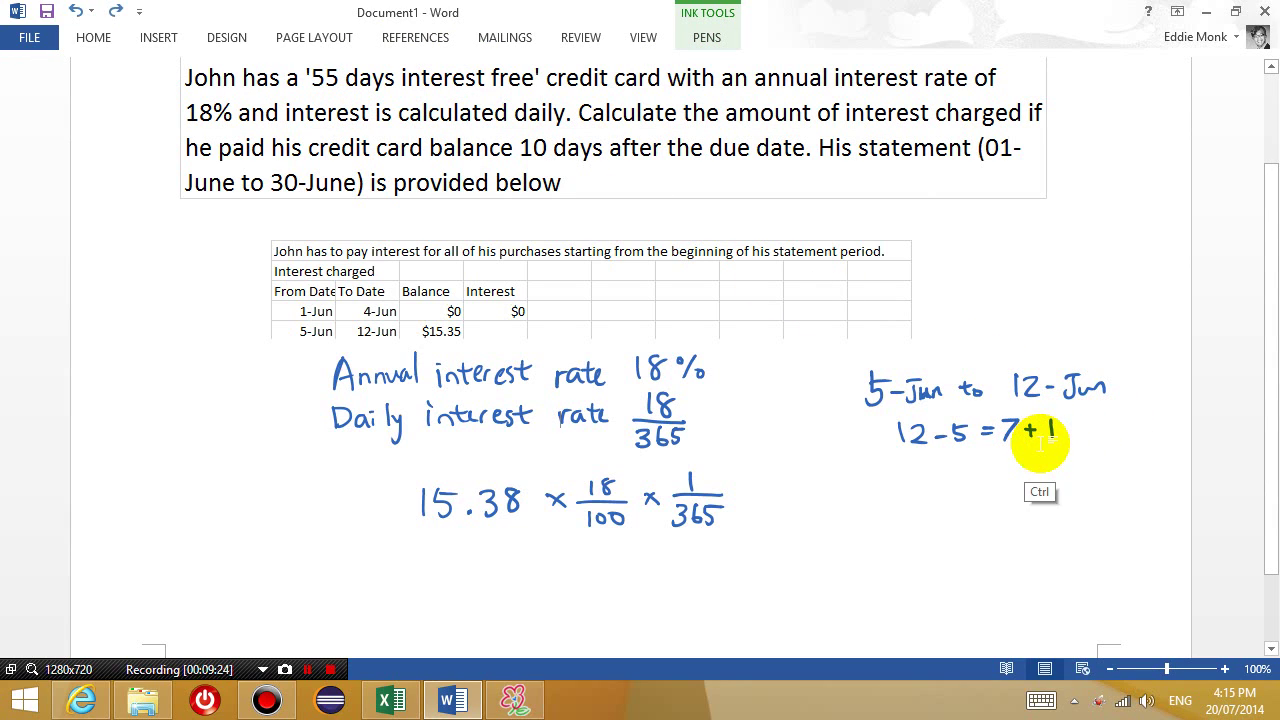
key(ctrl+z)
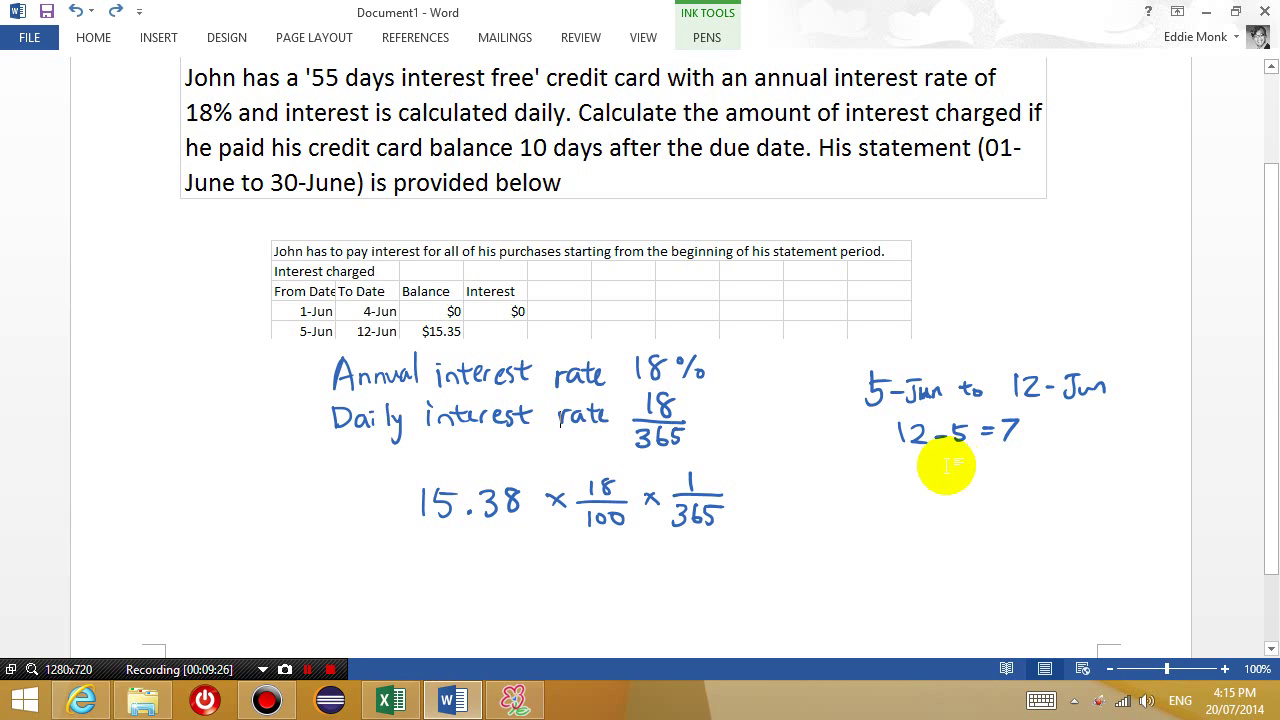
Handwrite "7+1=8 days" in blue pen below the day subtraction and change the formula's numerator over 365 to 8
click(718, 48)
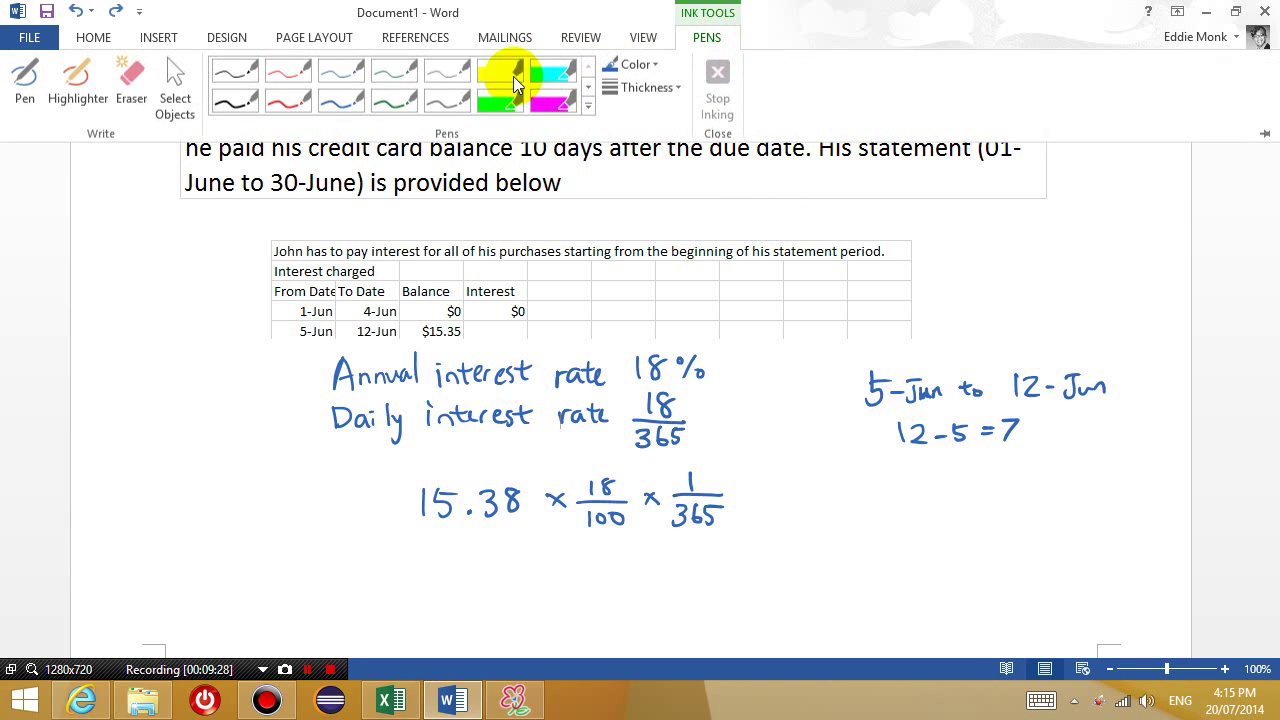
click(363, 94)
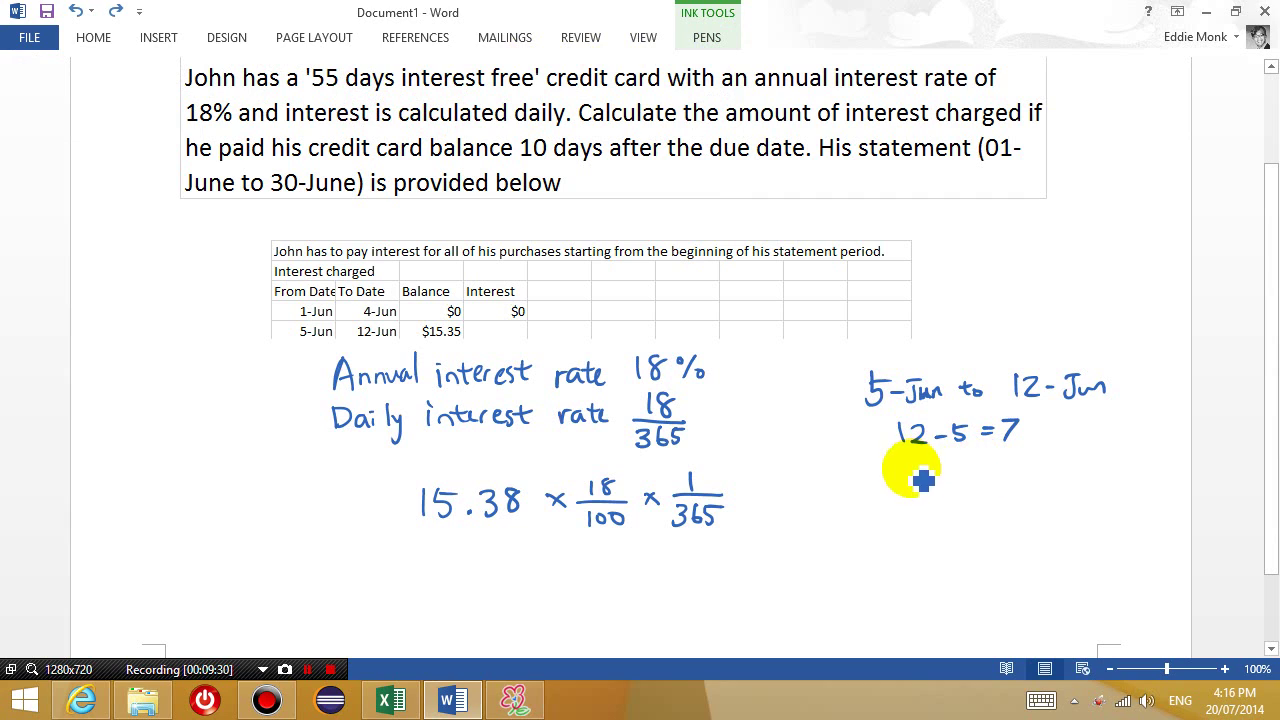
mouse_move(910, 467)
mouse_down()
mouse_move(920, 490)
mouse_move(950, 478)
mouse_up()
mouse_move(941, 468)
mouse_down()
mouse_move(941, 489)
mouse_move(958, 490)
mouse_up()
drag(968, 474, 988, 480)
mouse_move(1006, 466)
mouse_down()
mouse_move(1052, 462)
mouse_move(1086, 482)
mouse_up()
mouse_move(1068, 472)
mouse_down()
mouse_move(1076, 502)
mouse_move(1094, 486)
mouse_up()
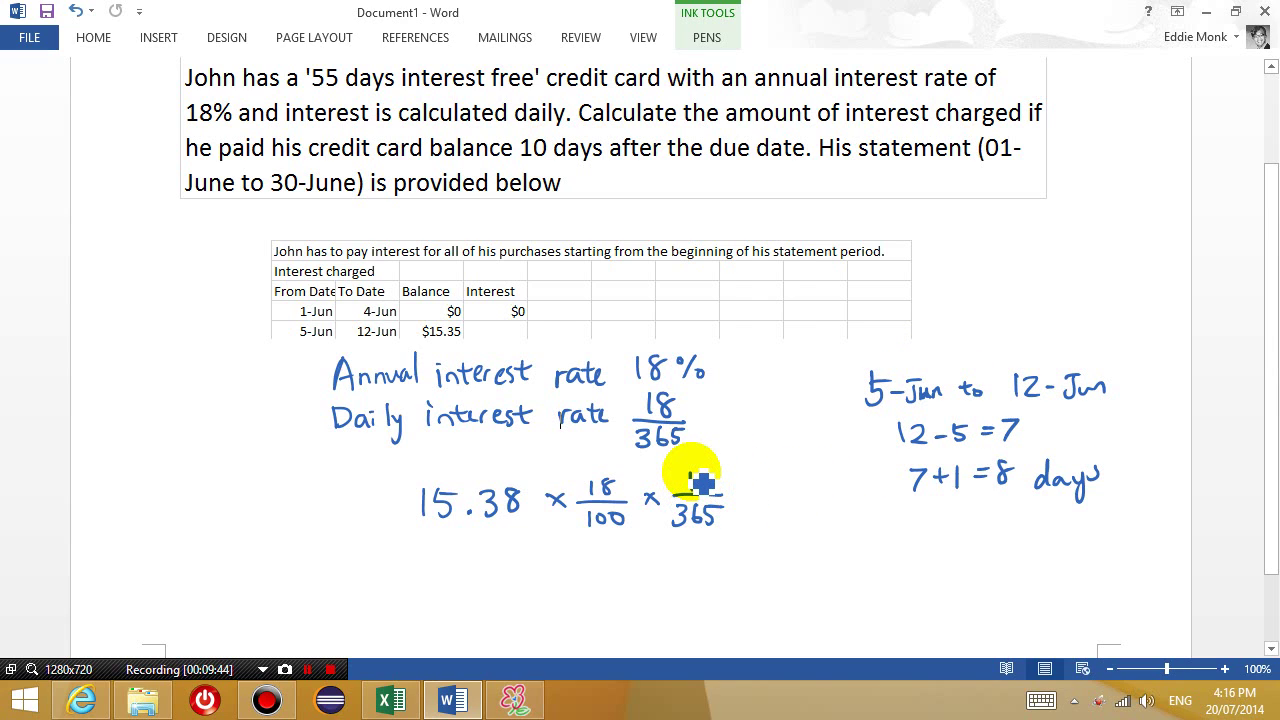
drag(705, 484, 688, 470)
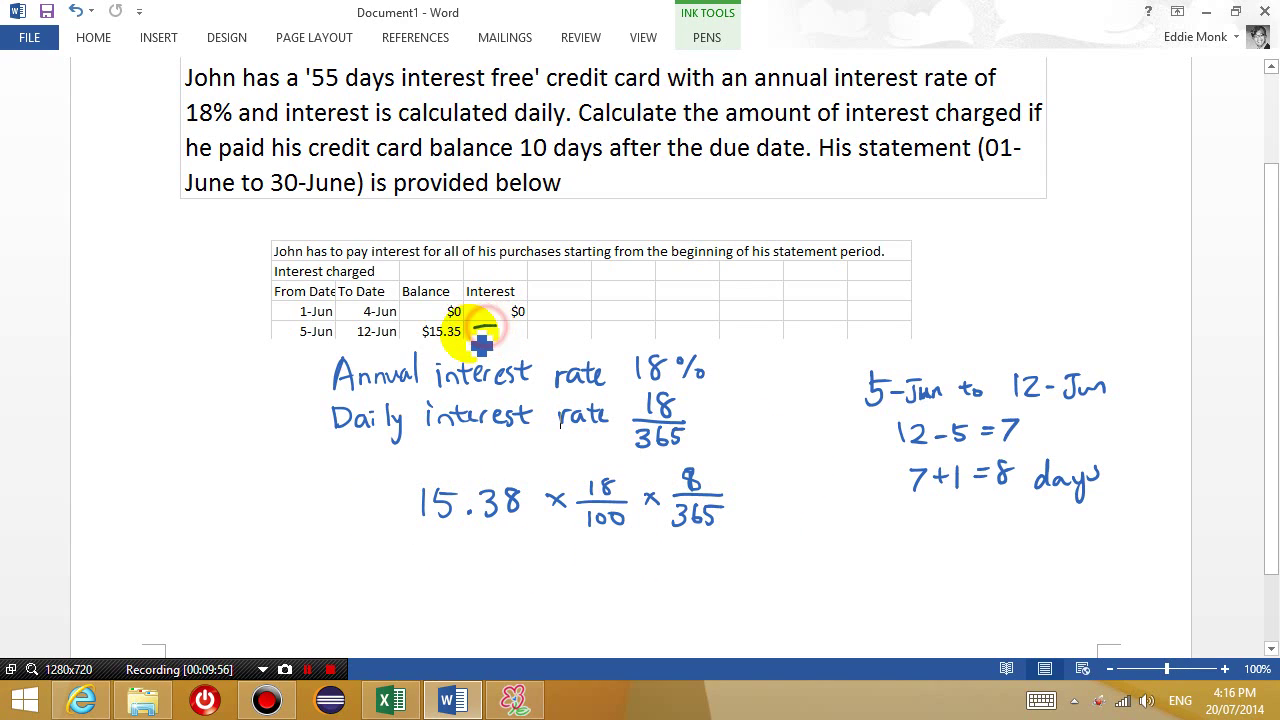
Circle the blank interest cell and underline its $15.35 balance, then correct the amount in the handwritten formula to 15.35
mouse_move(489, 332)
mouse_down()
mouse_move(525, 340)
mouse_move(492, 340)
mouse_up()
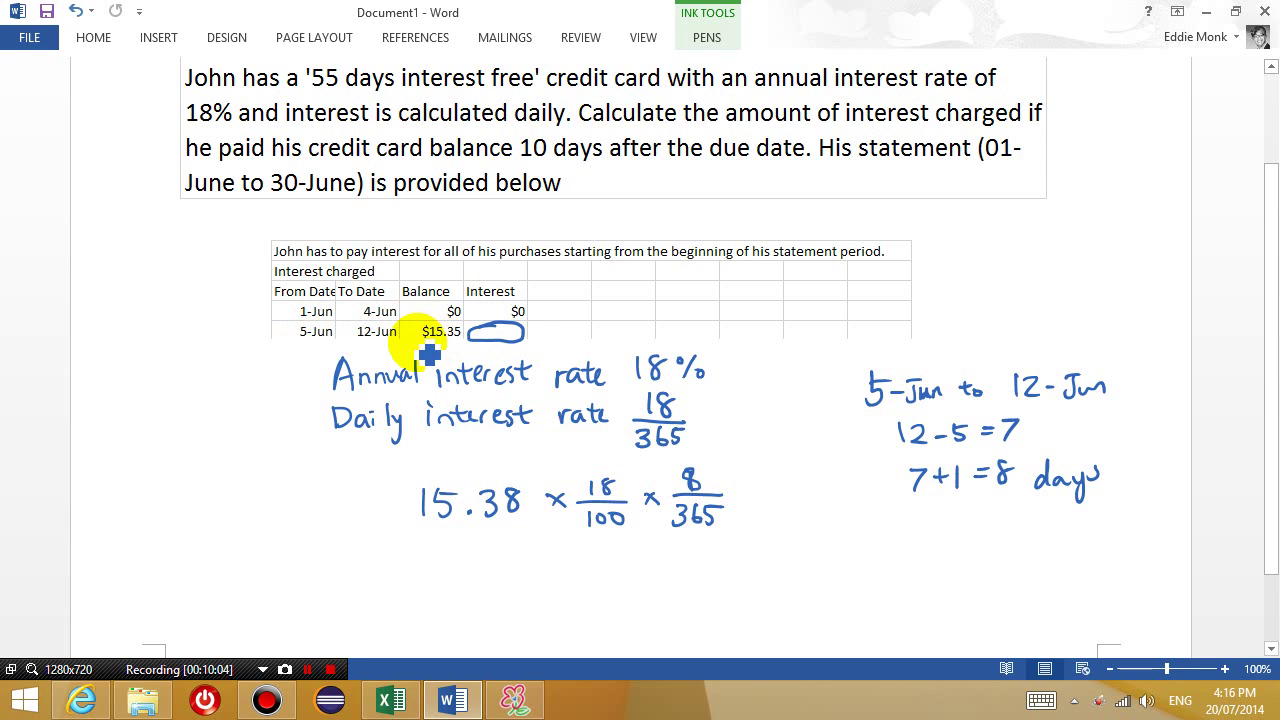
drag(420, 341, 462, 339)
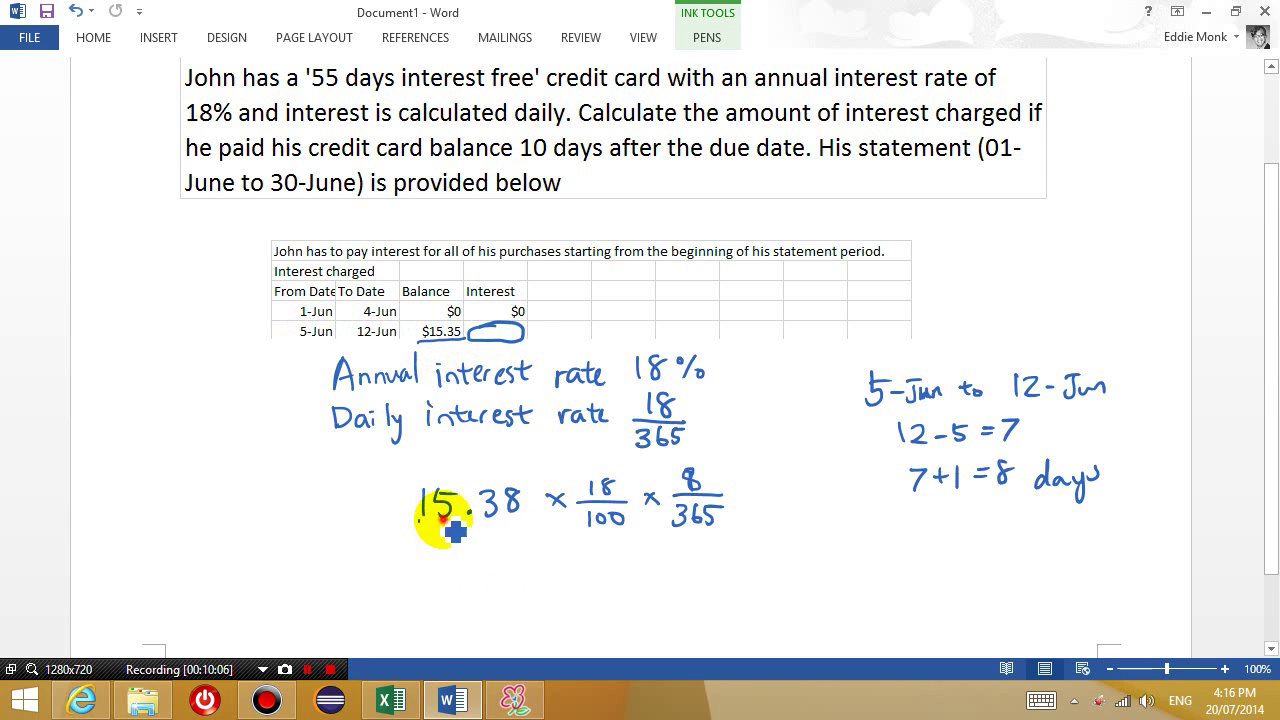
mouse_move(420, 521)
mouse_down()
mouse_move(486, 520)
mouse_move(509, 494)
mouse_move(514, 514)
mouse_up()
drag(515, 476, 503, 484)
drag(504, 459, 517, 459)
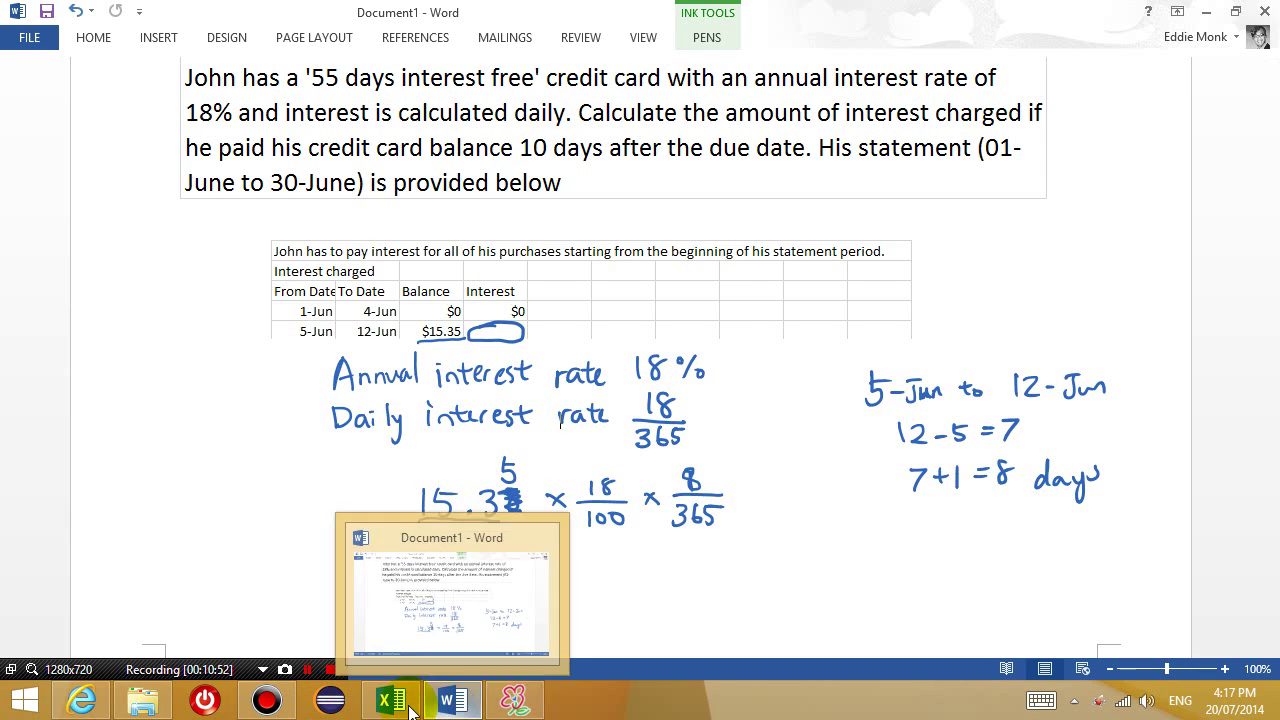
Switch to the Excel workbook and enter the formula =I8*18/100 in interest cell J8 for the 5-Jun to 12-Jun period
mouse_move(388, 704)
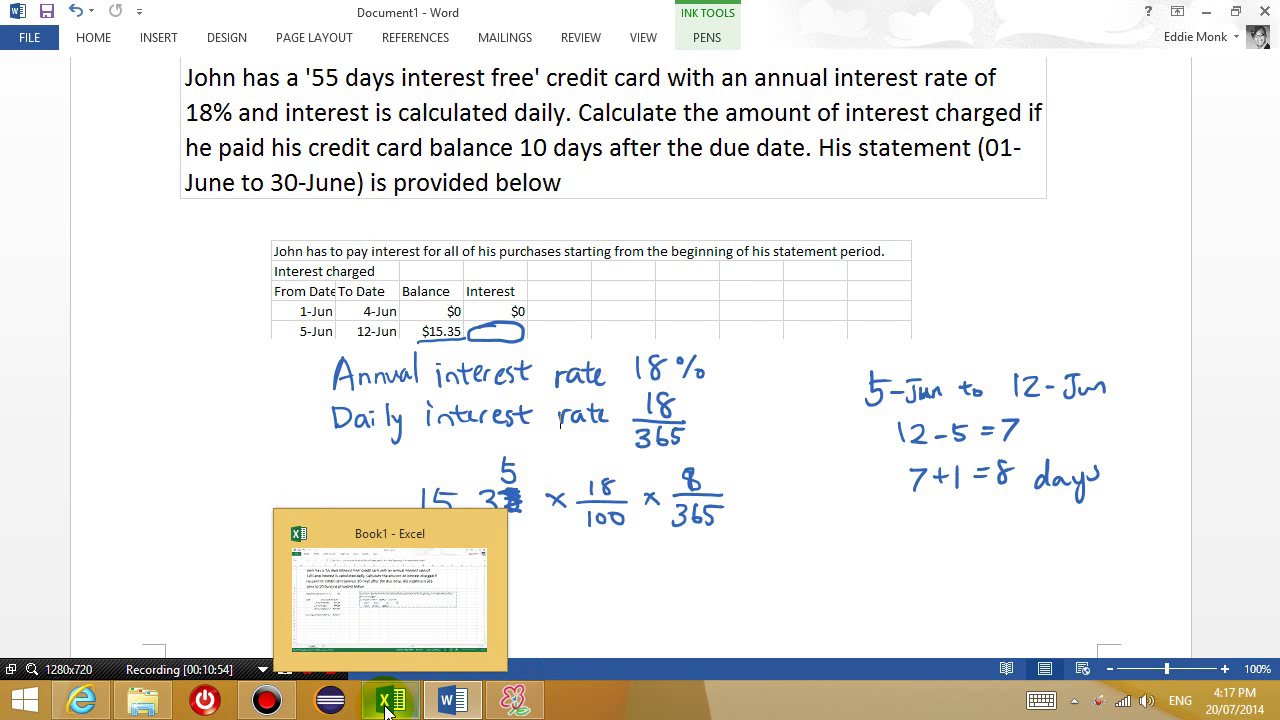
click(388, 704)
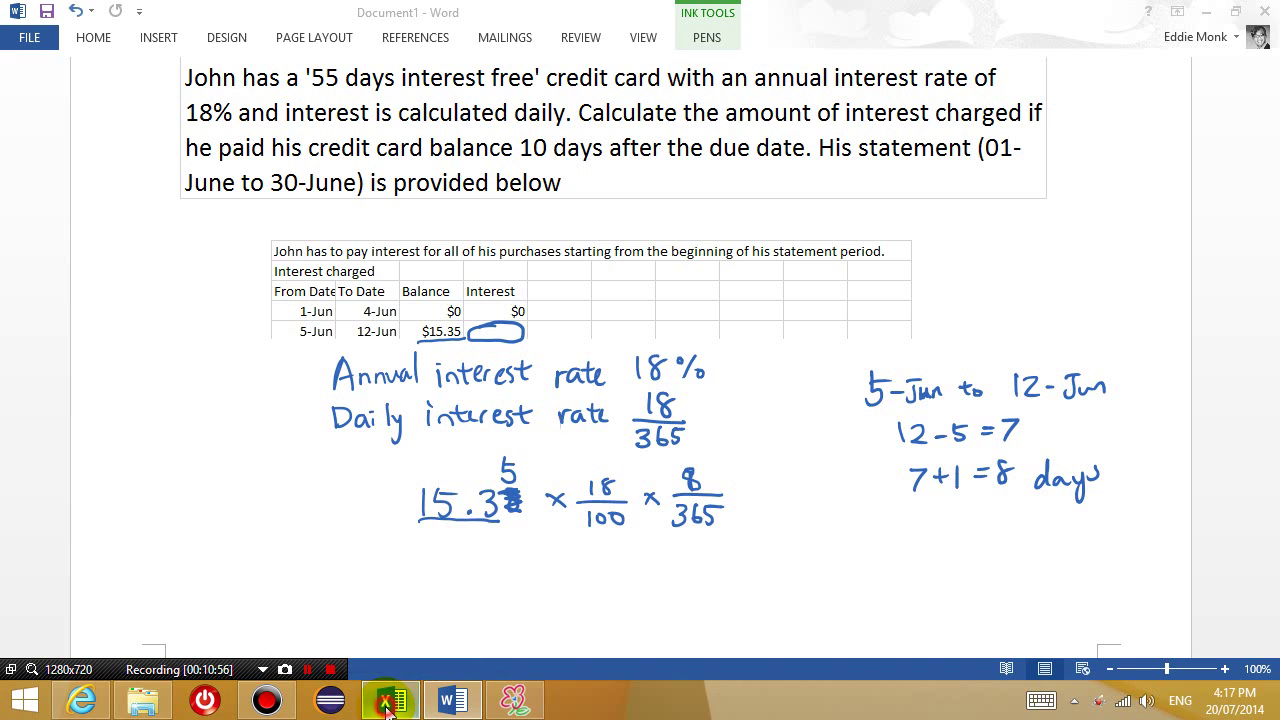
click(661, 386)
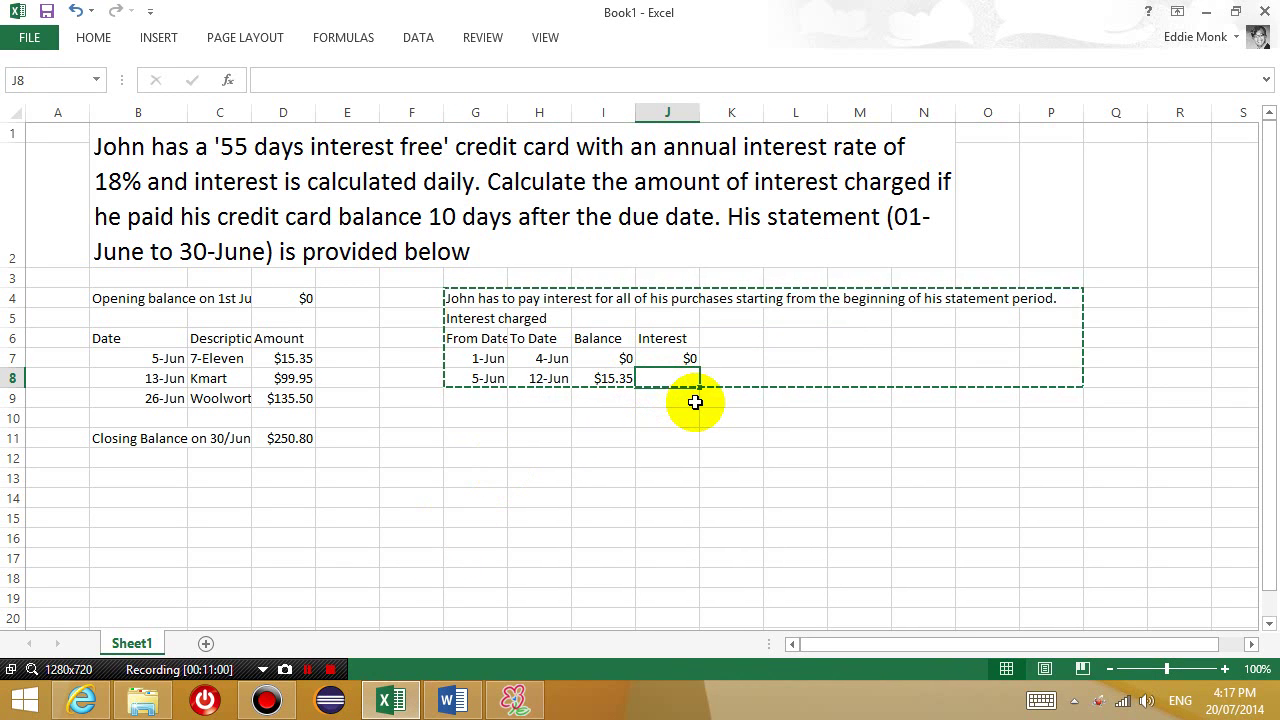
key(Escape)
text(=)
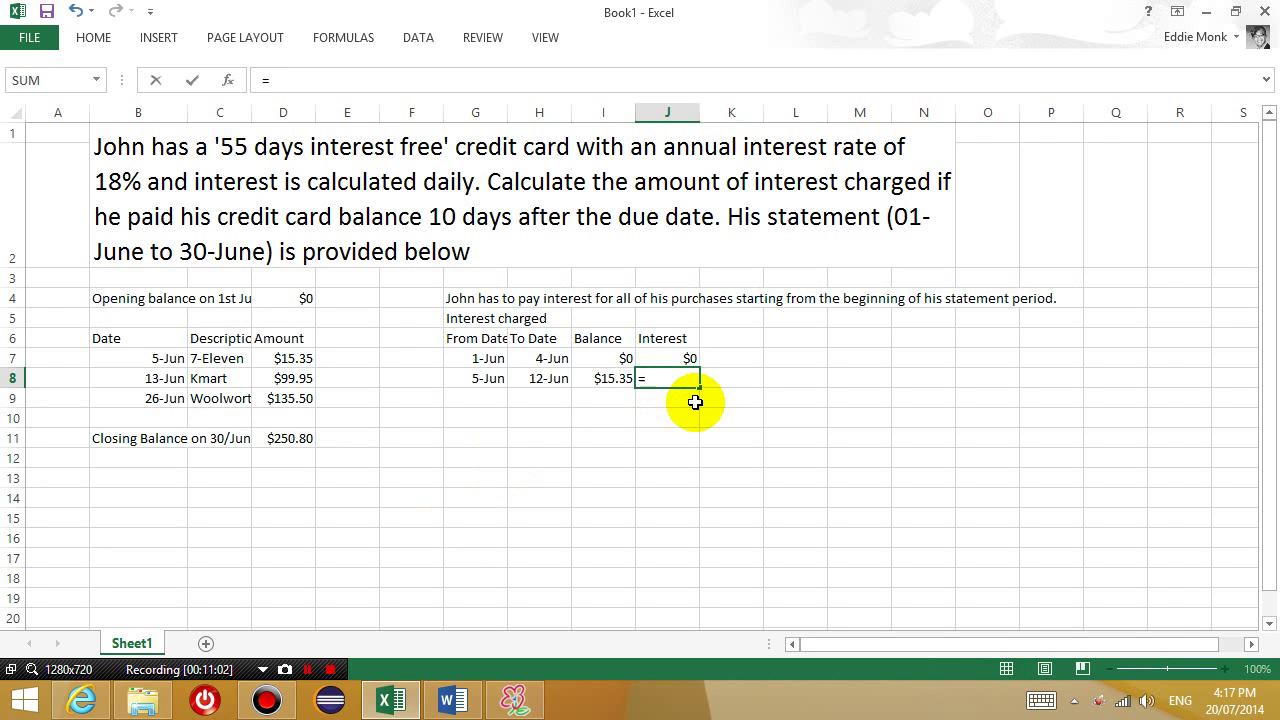
key(Left)
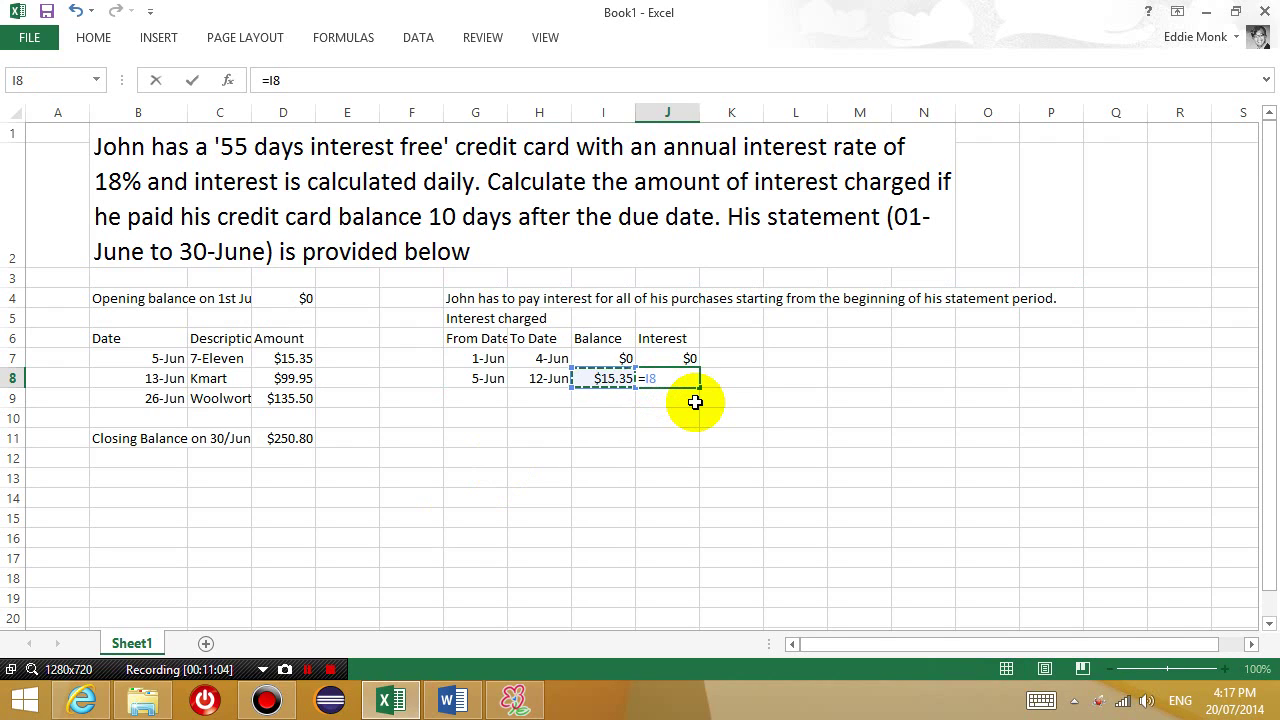
text(*)
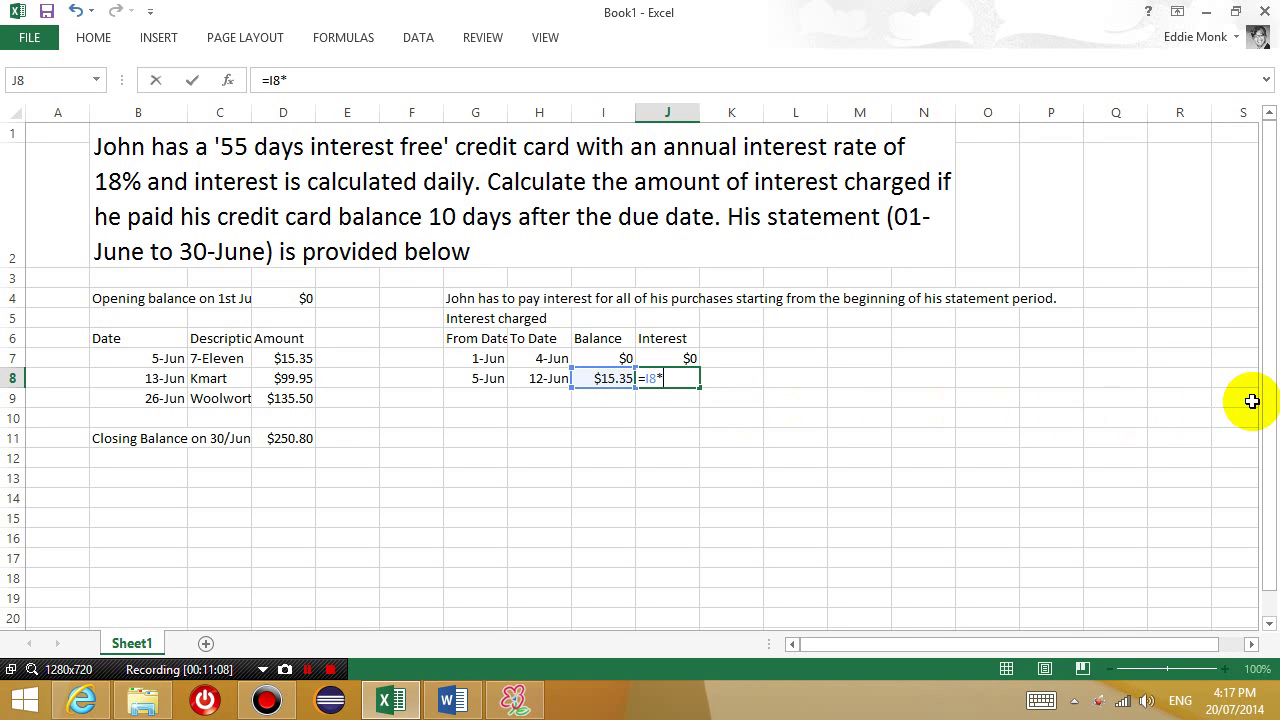
text(18/100)
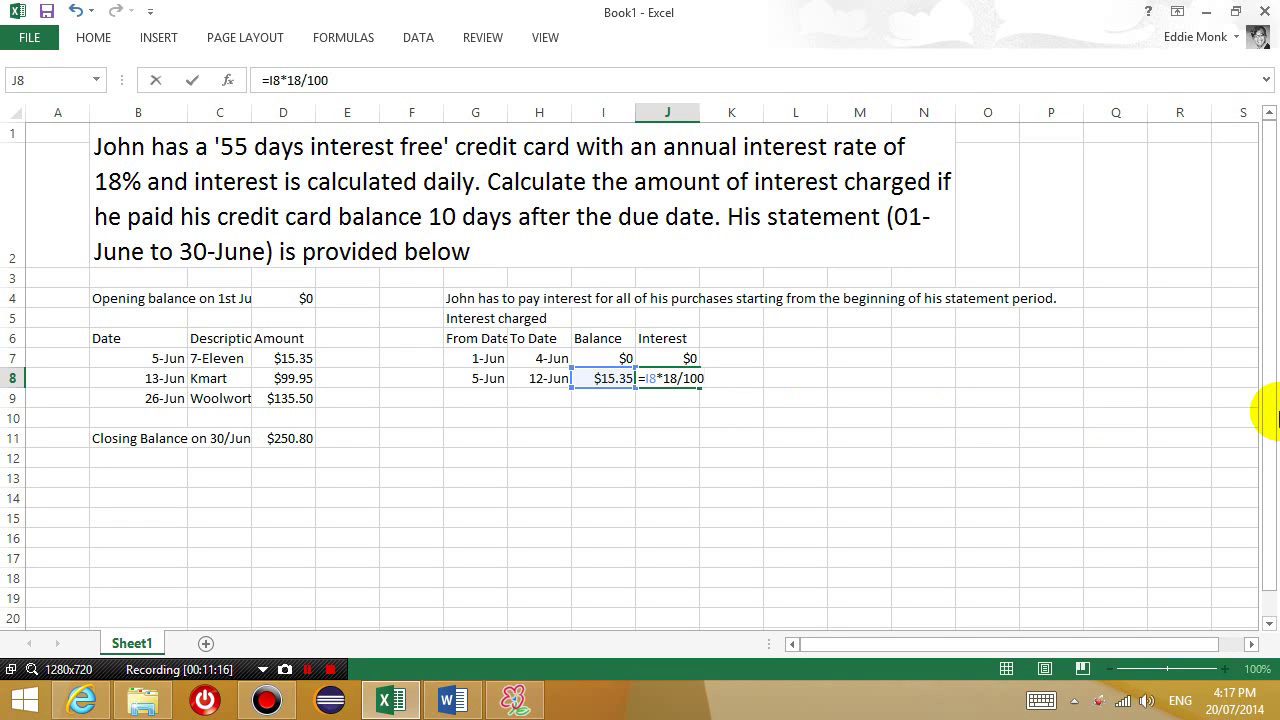
key(Return)
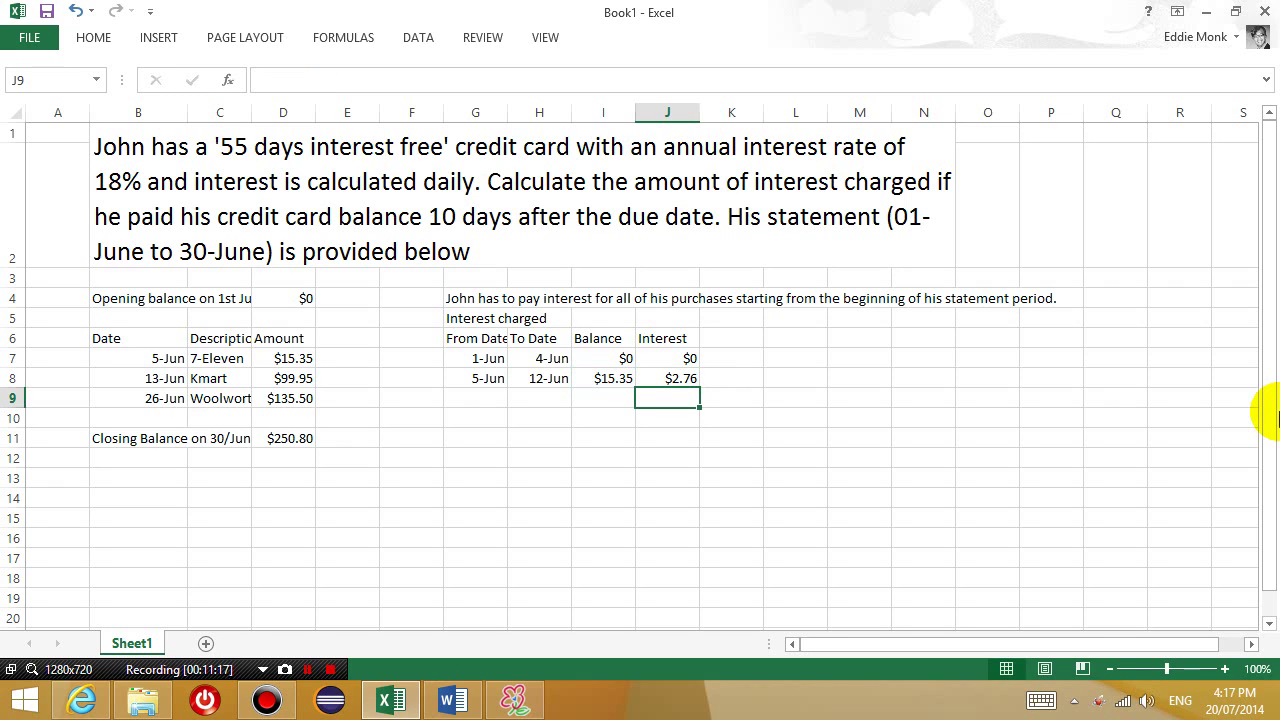
Extend the interest formula in J8 with the eight-day fraction so it reads =I8*18/100*8/365
key(Up)
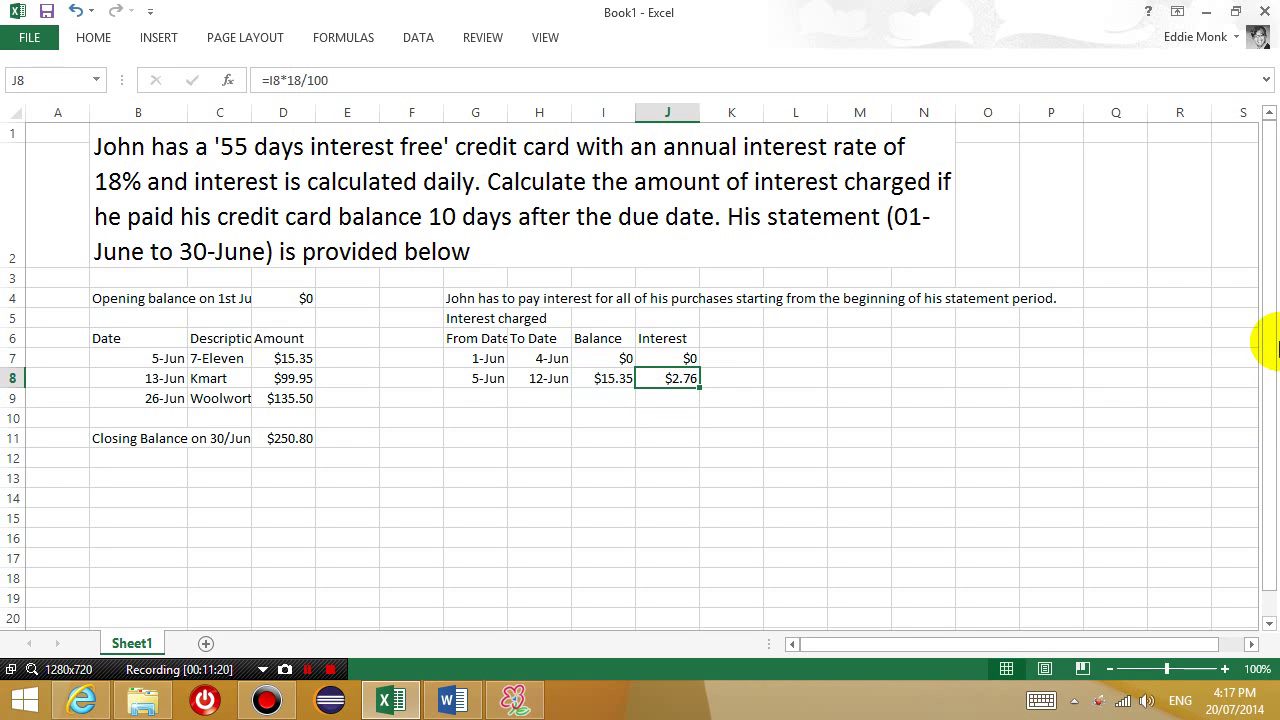
click(594, 389)
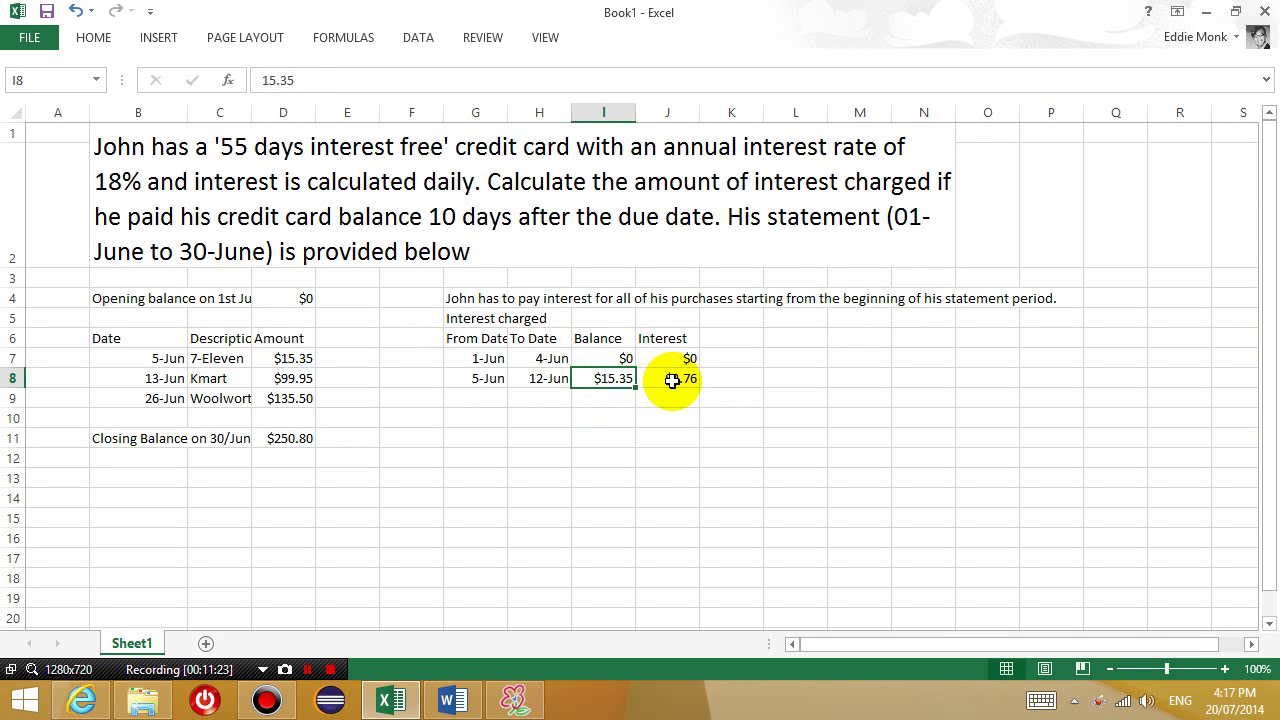
click(672, 380)
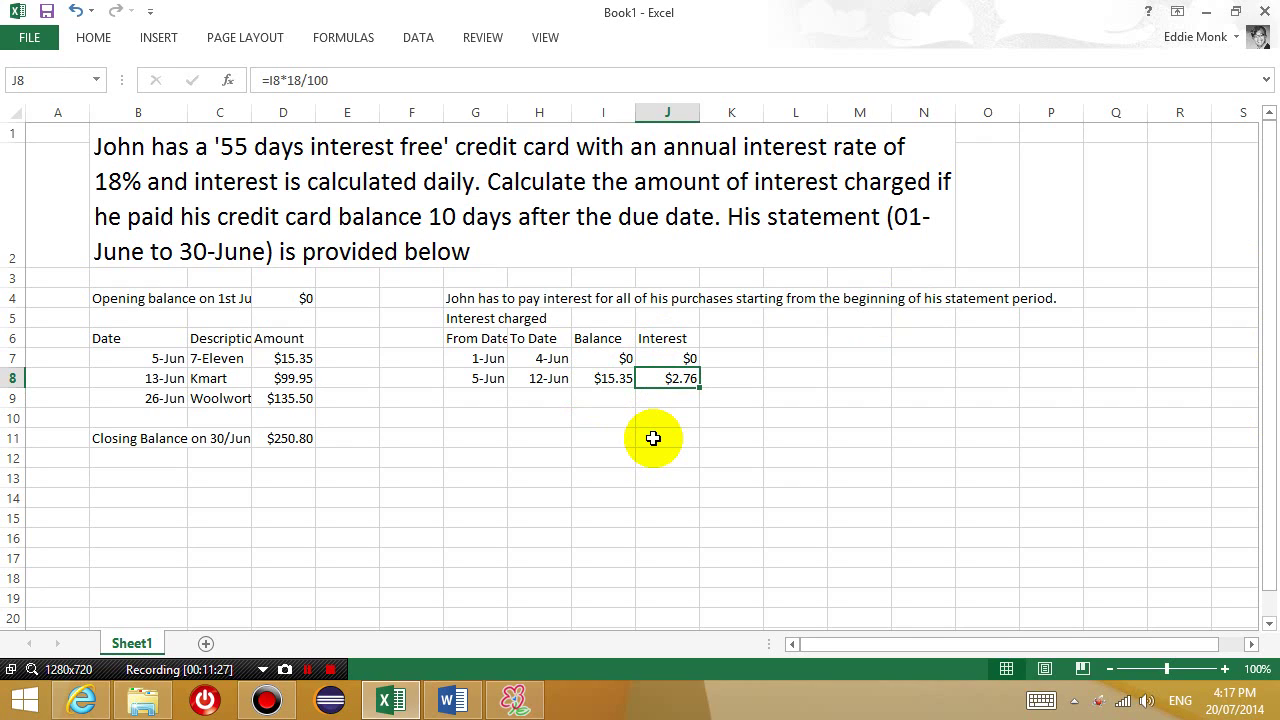
click(338, 81)
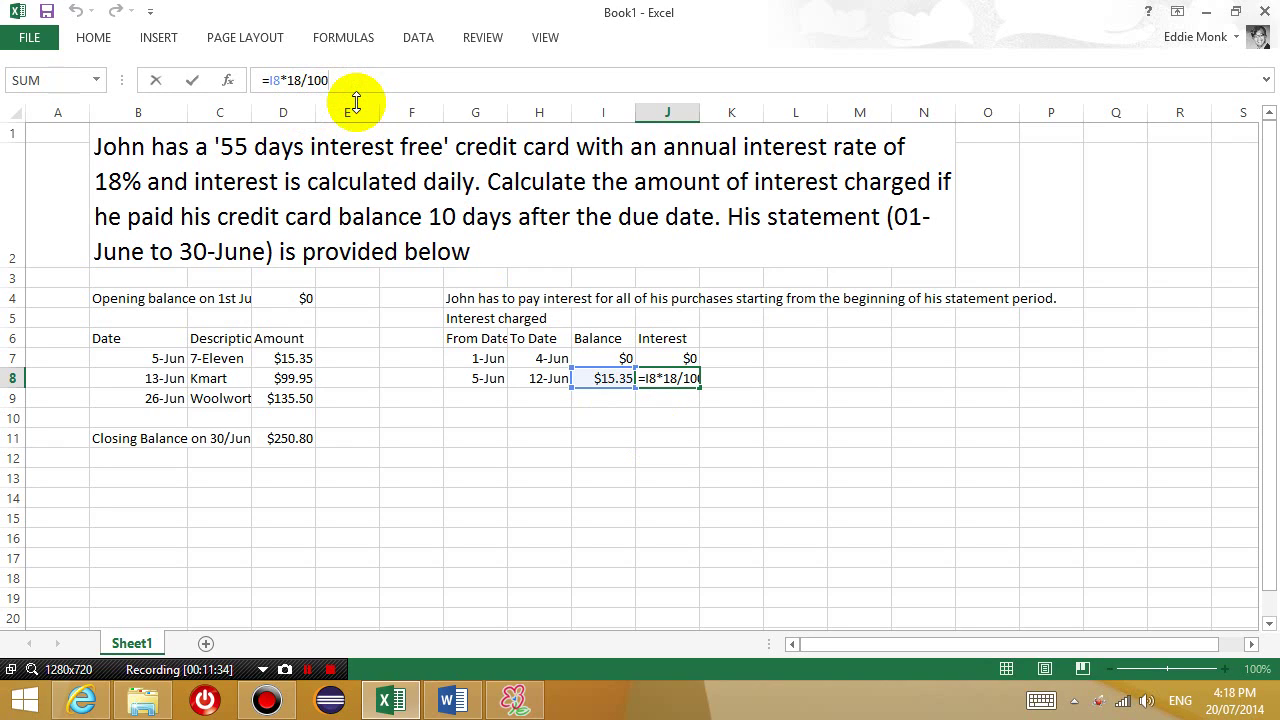
text(*6)
key(BackSpace)
text(8/365)
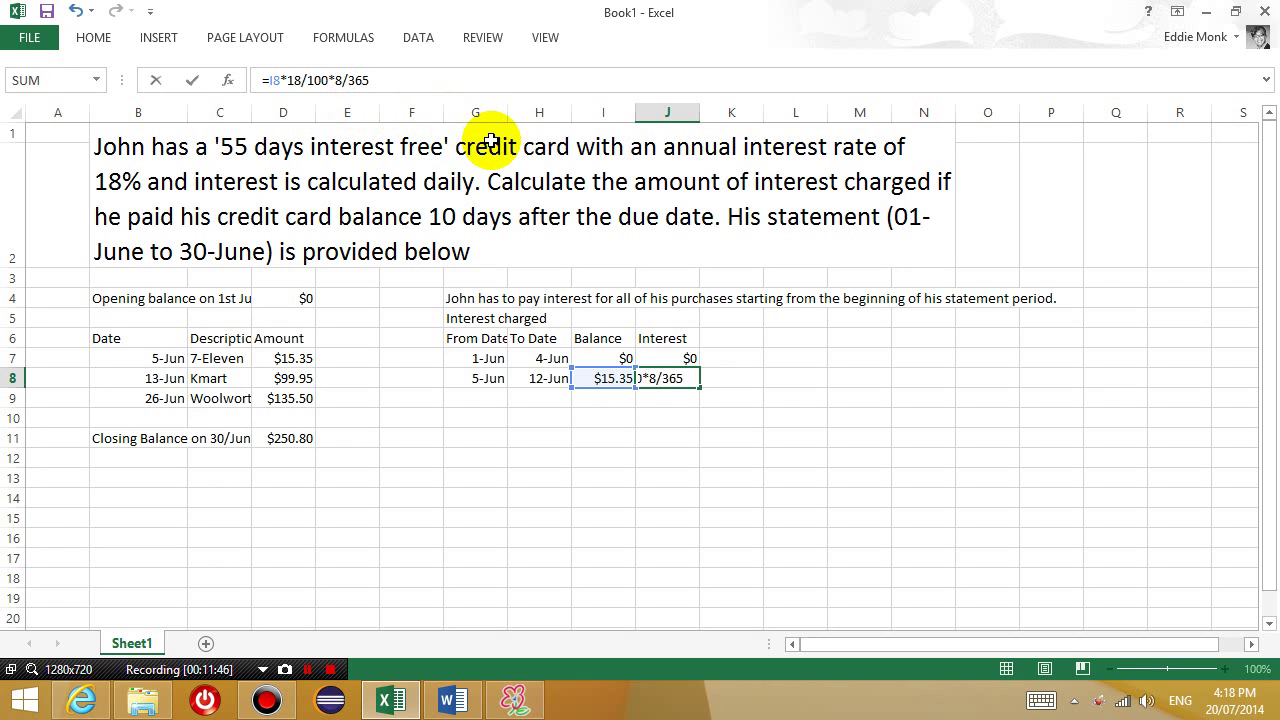
key(Return)
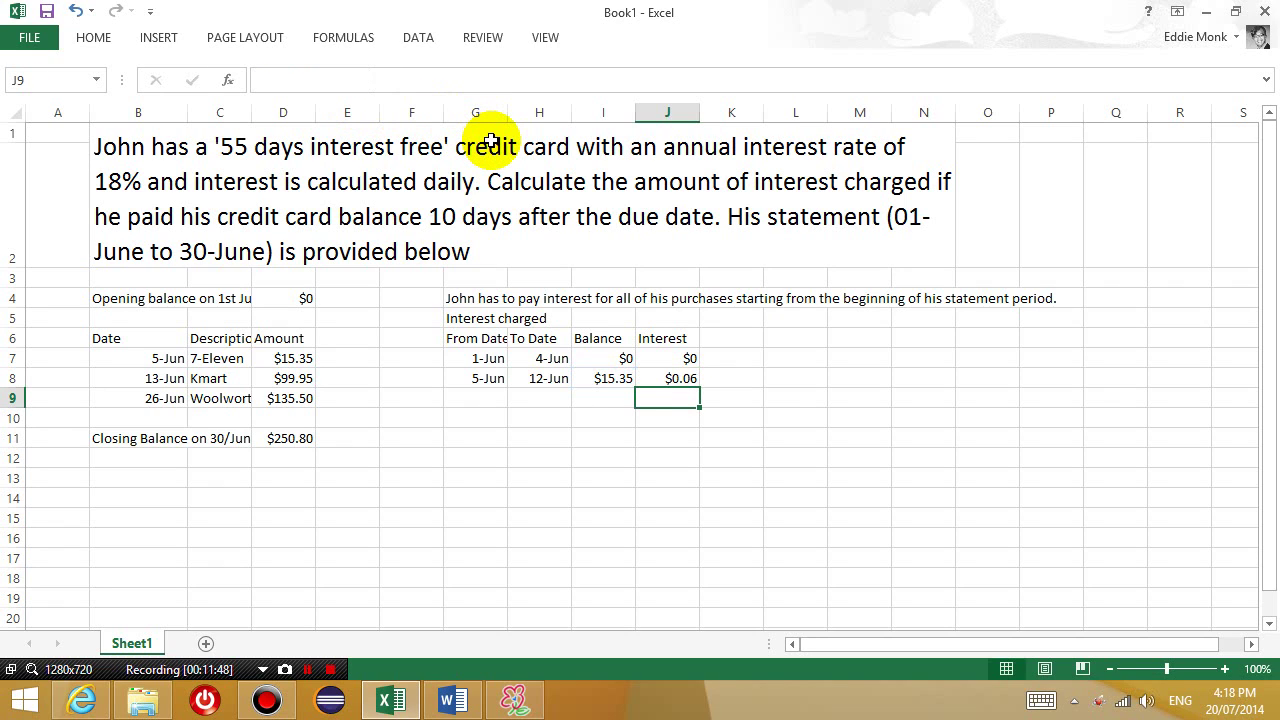
key(Up)
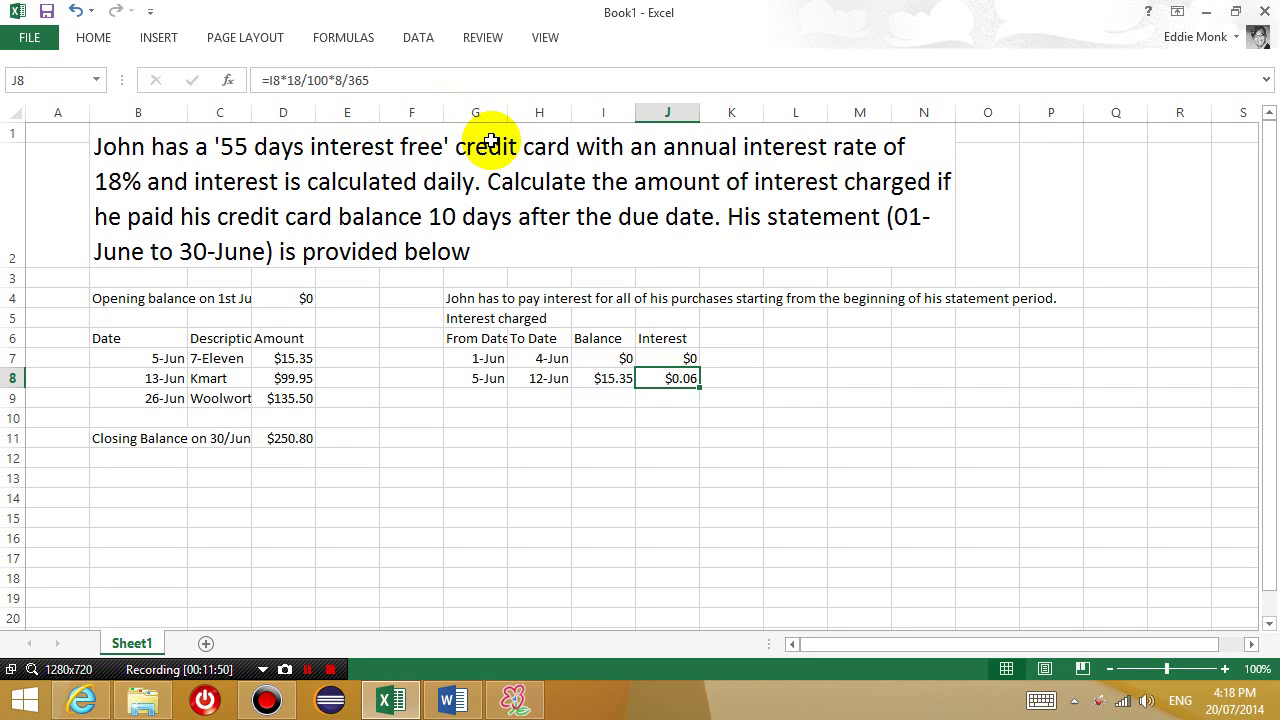
Enter 13-Jun as the next period's From Date in cell G9
key(Down)
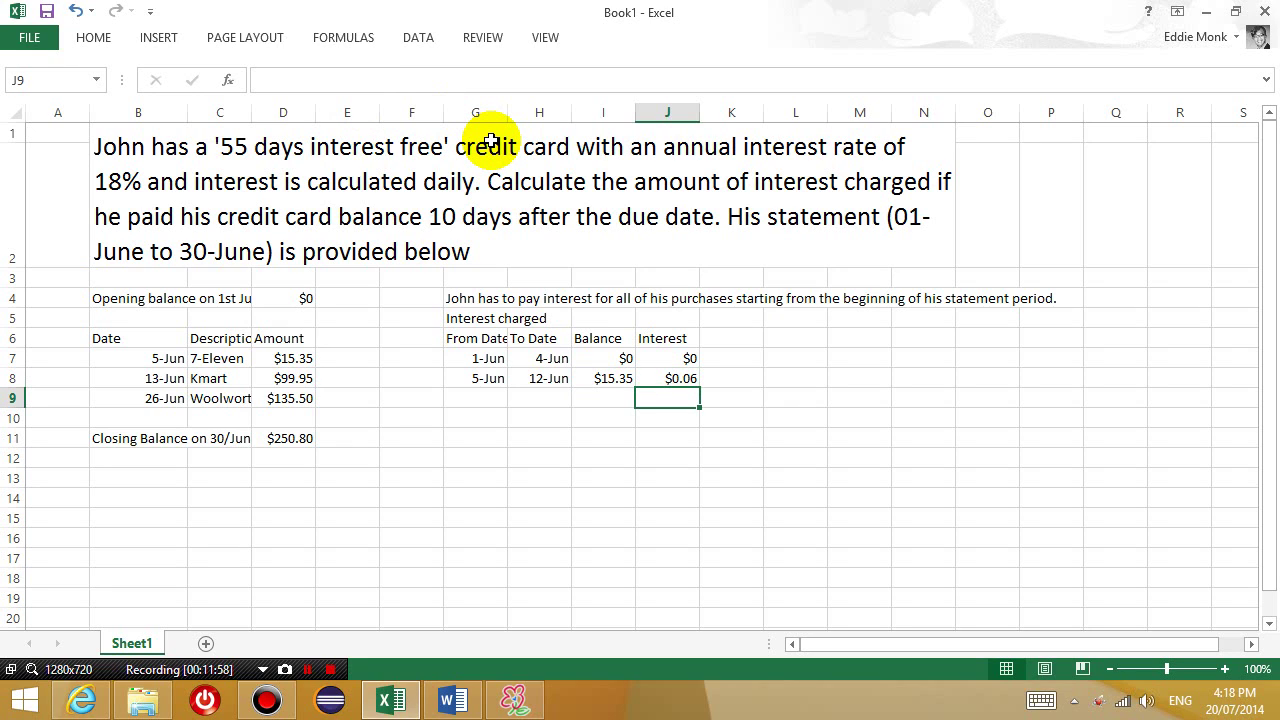
key(Left)
key(Left)
key(Left)
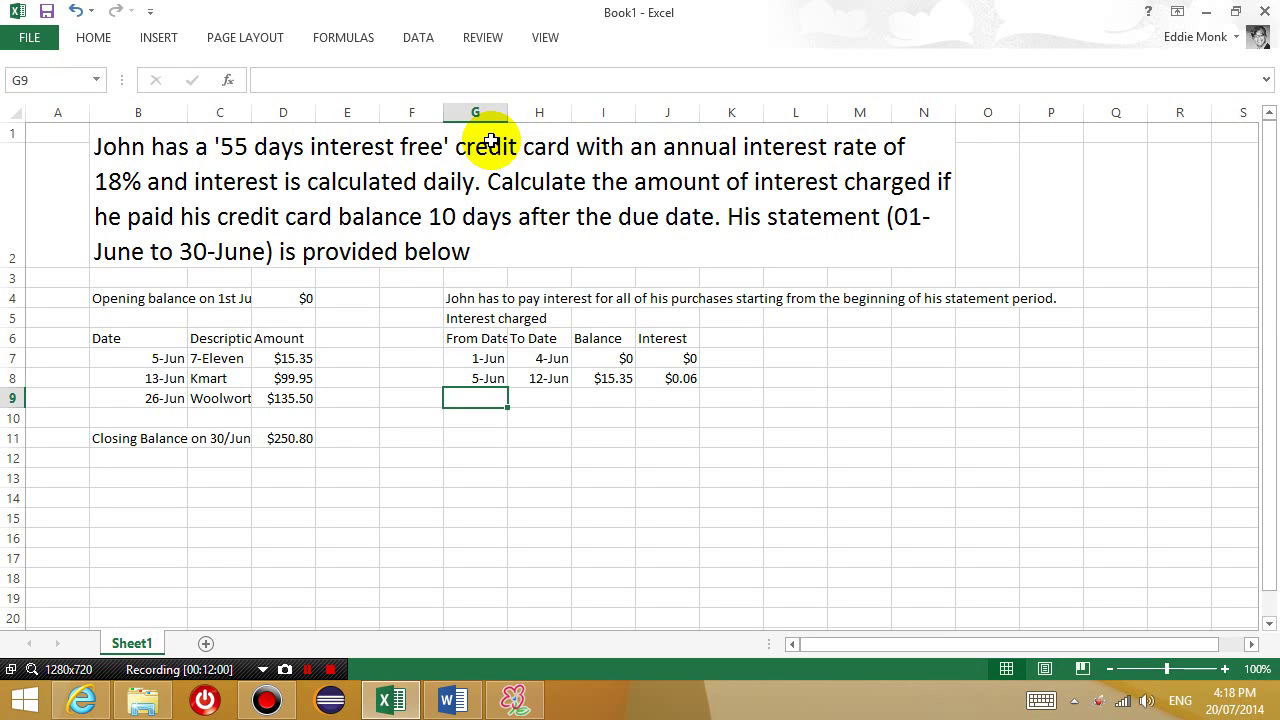
text(13)
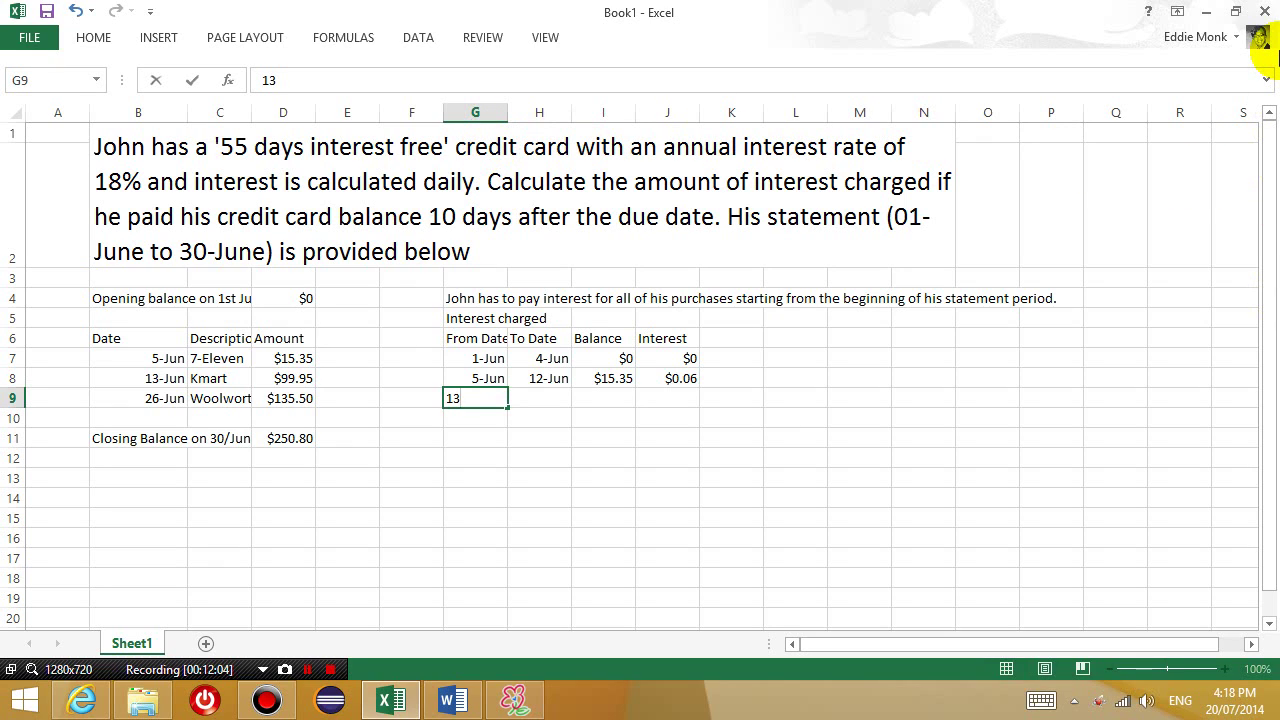
text(-)
key(Tab)
key(shift+Tab)
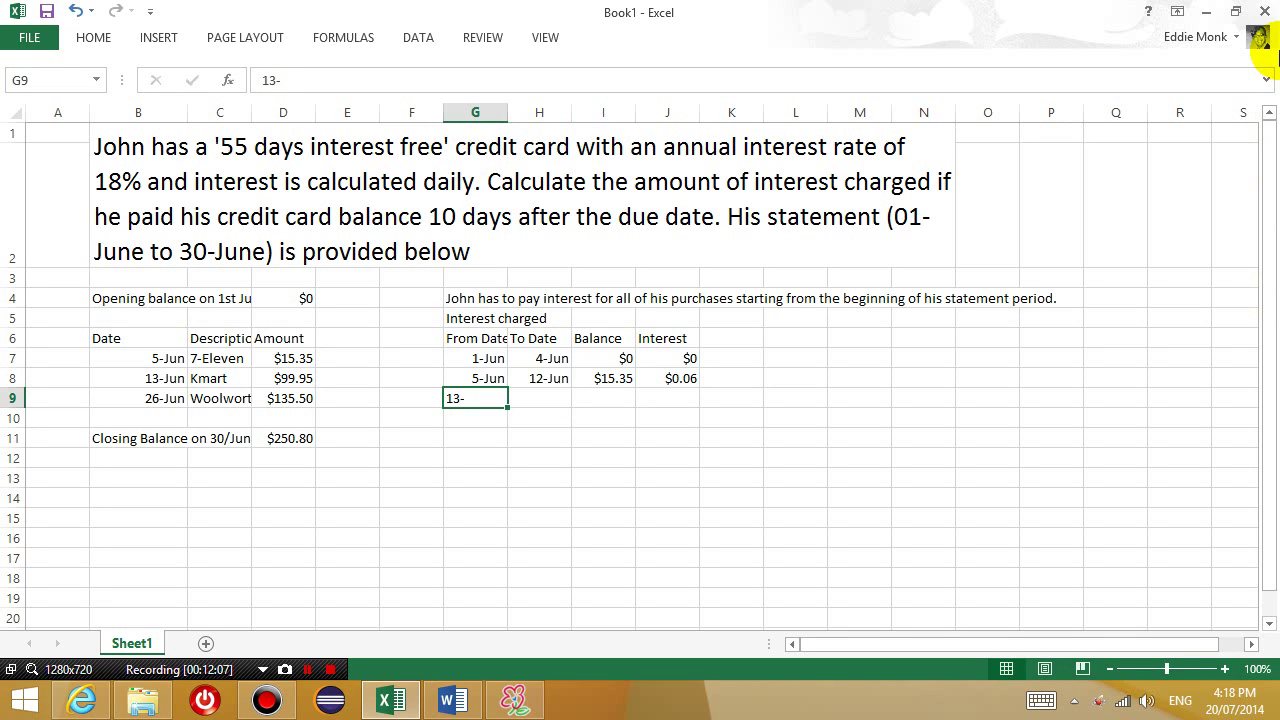
key(F2)
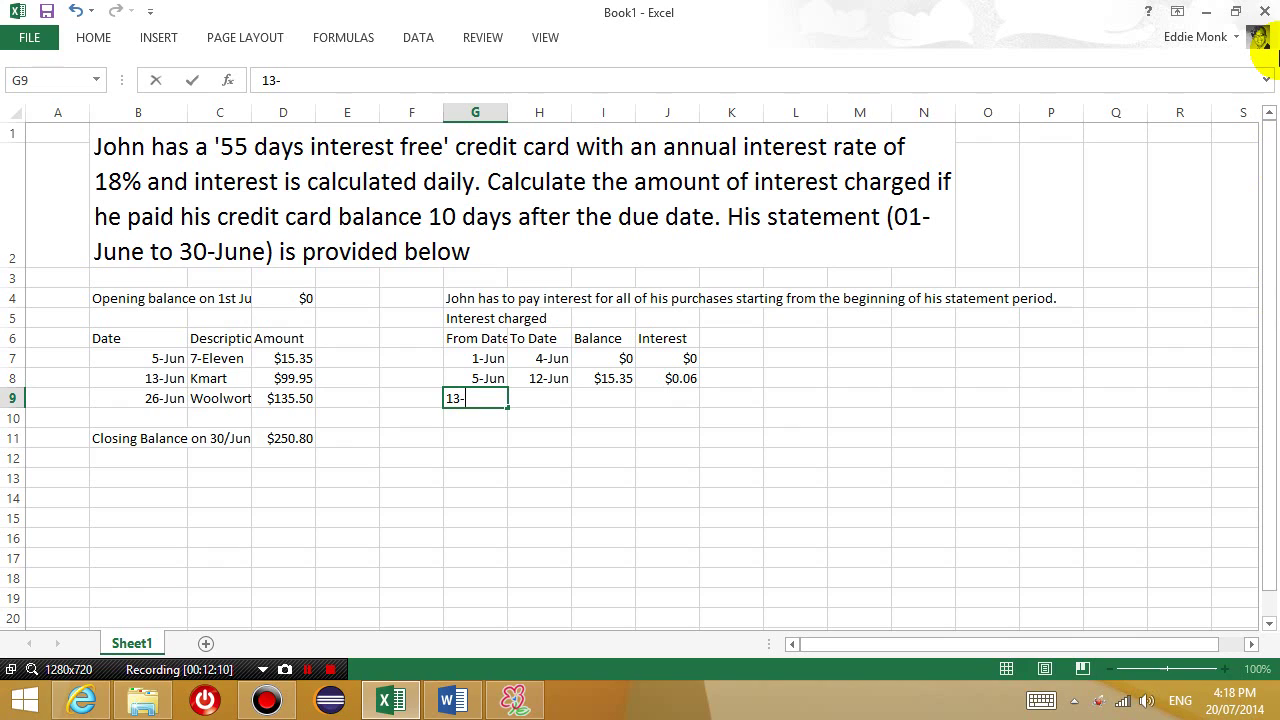
text(Jun)
key(Return)
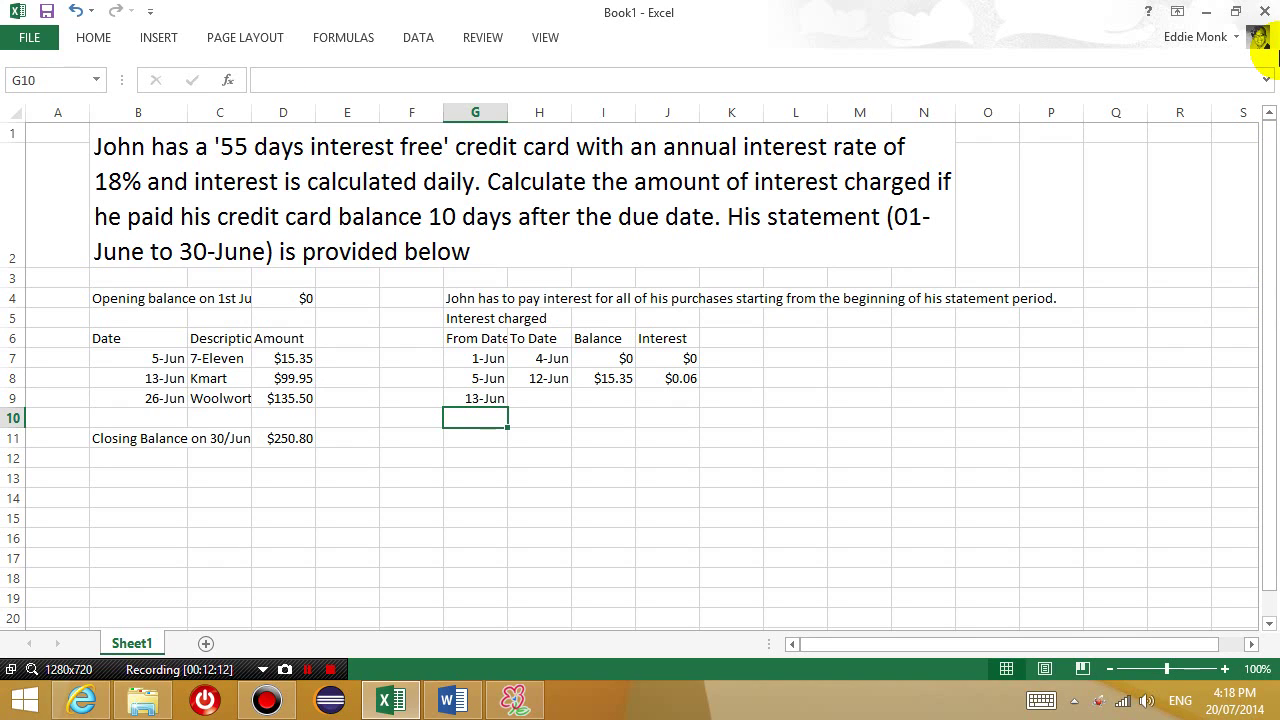
Enter 25-Jun as the To Date in cell H9
key(Up)
key(Right)
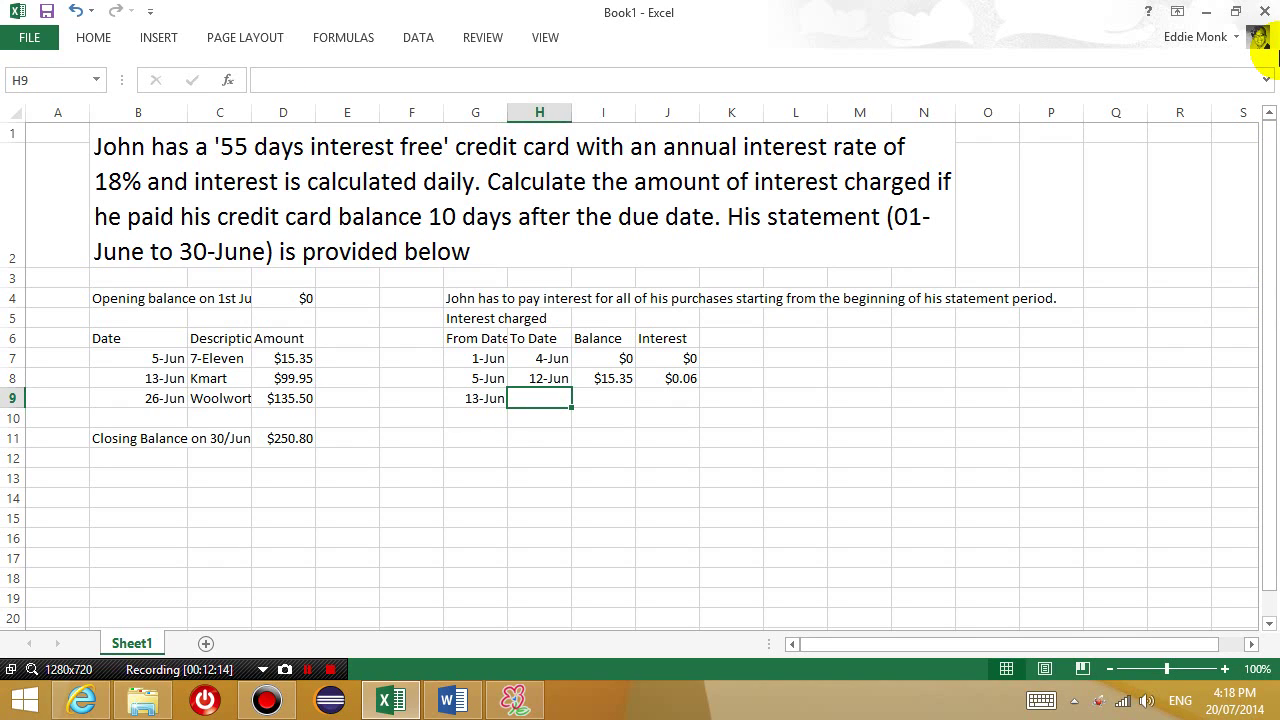
text(25-)
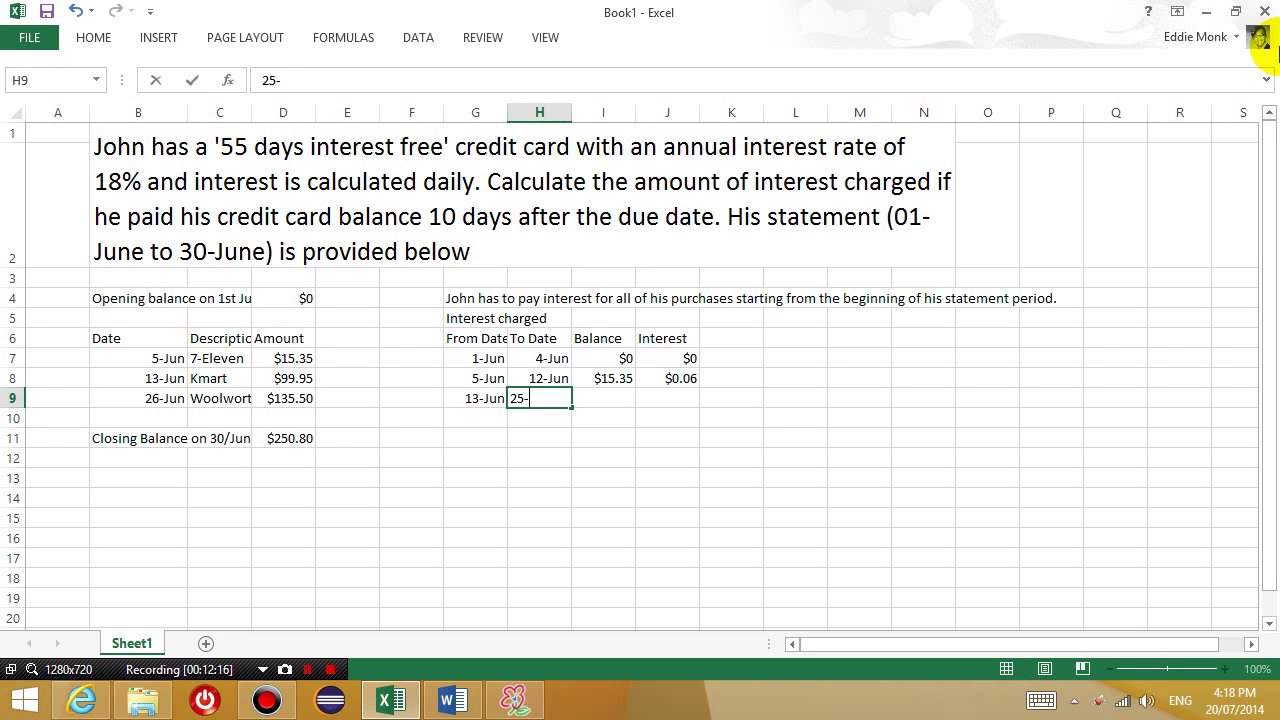
text(Jun)
key(Return)
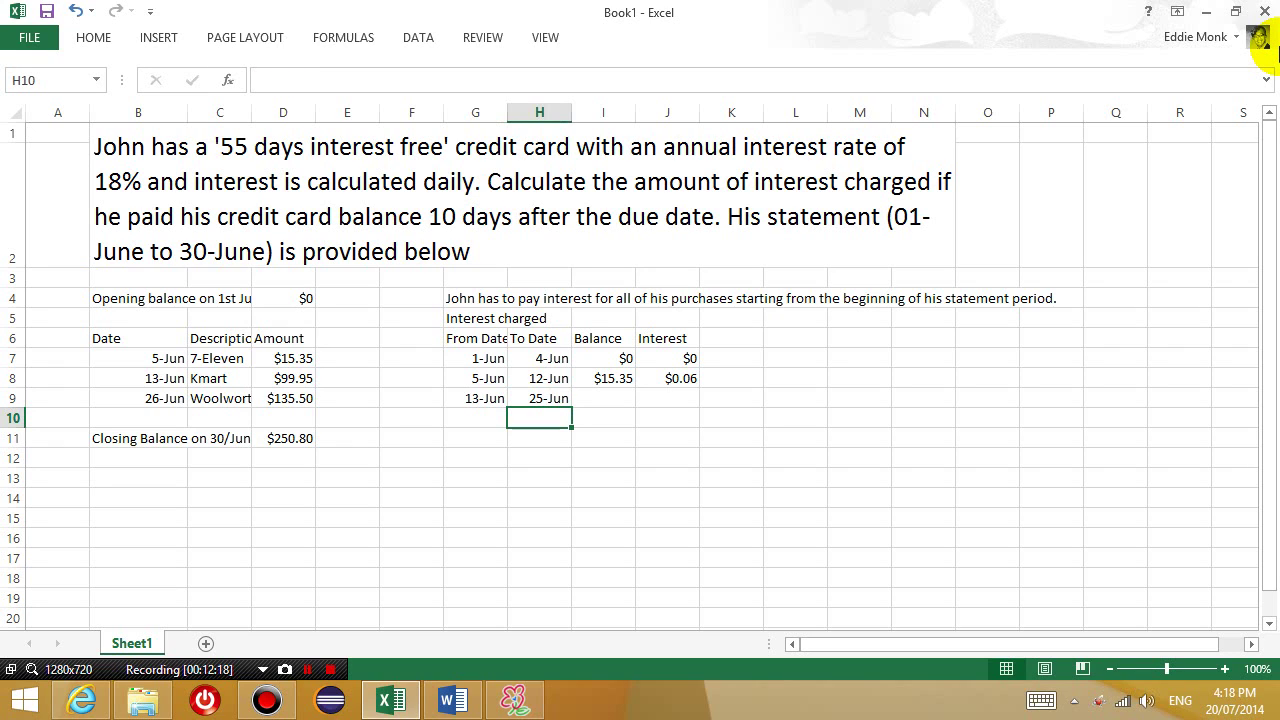
Calculate the 13-Jun to 25-Jun balance in I9 by adding the Kmart purchase to the previous balance with =I8+D8
key(Right)
key(Up)
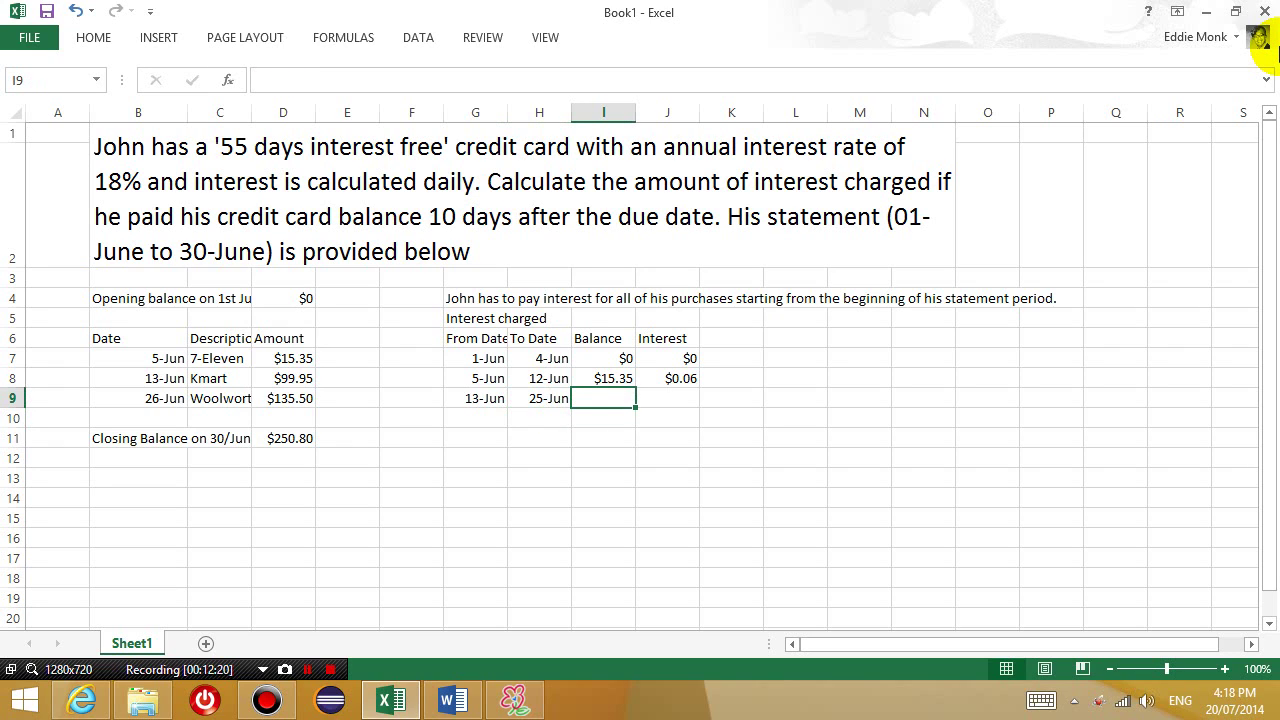
key(Up)
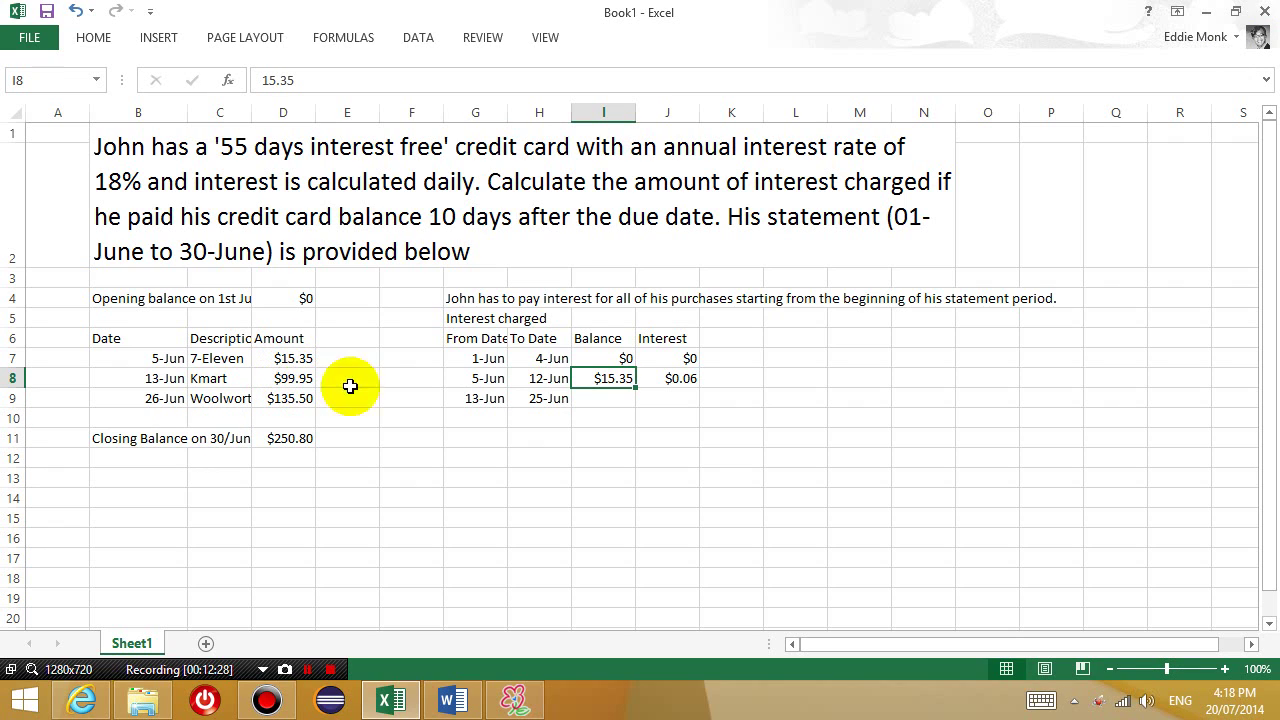
click(594, 401)
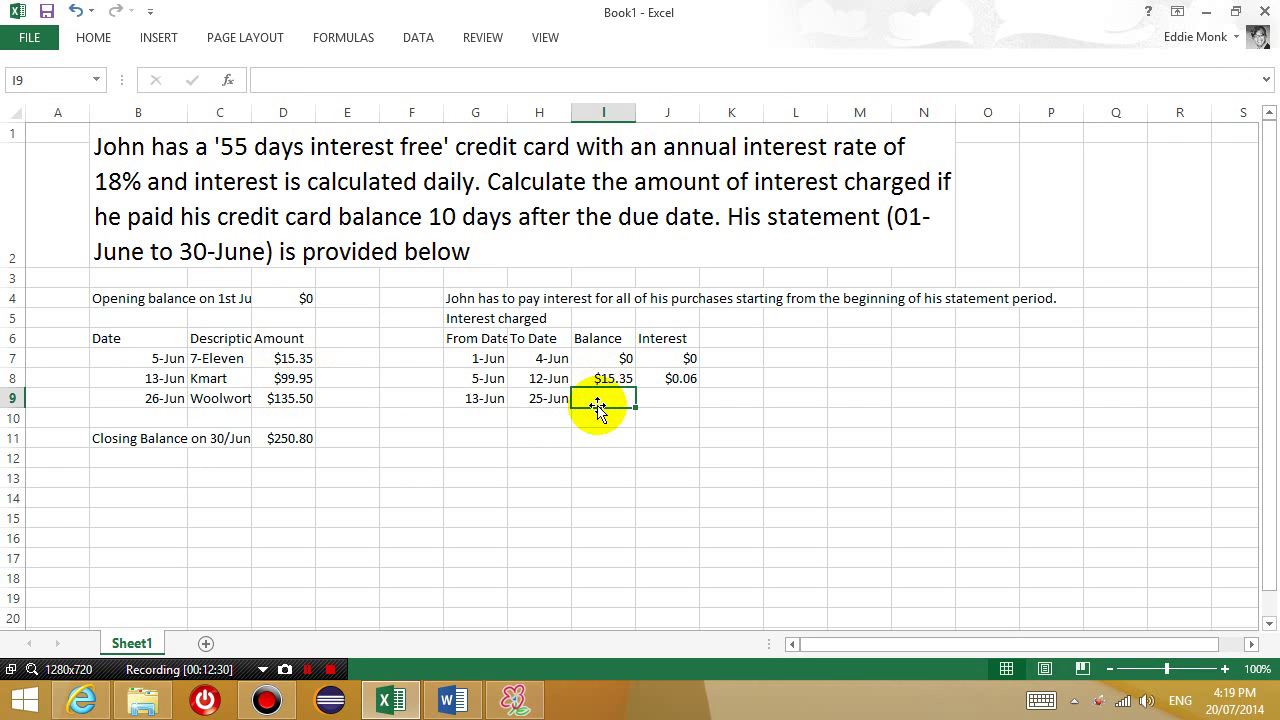
text(=)
key(Up)
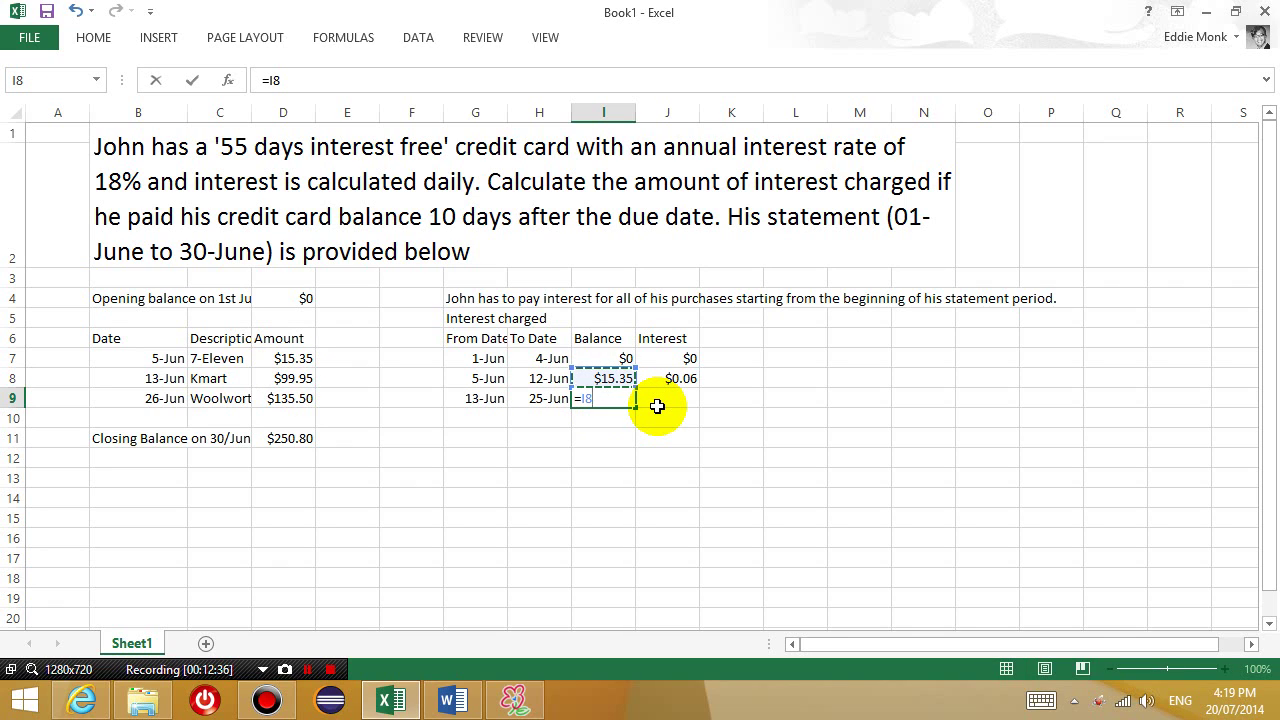
text(+)
key(Left)
key(Left)
key(Left)
key(Left)
key(Left)
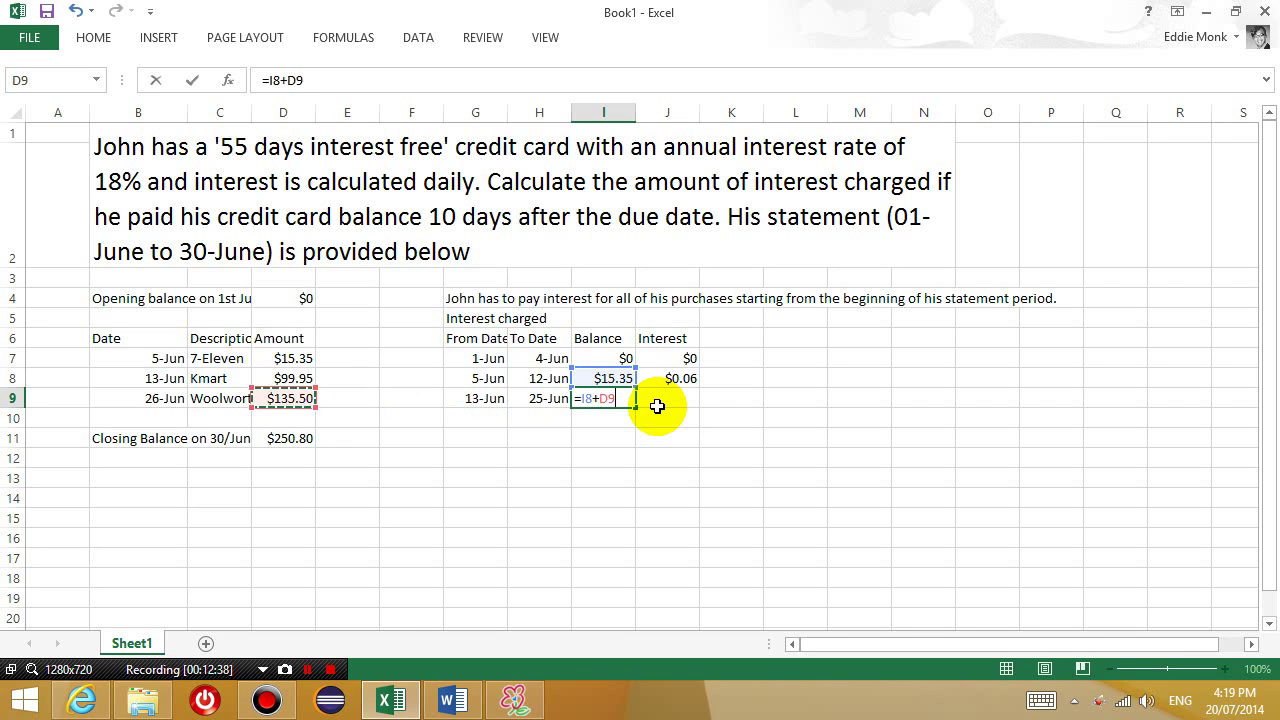
key(Up)
key(Return)
key(Up)
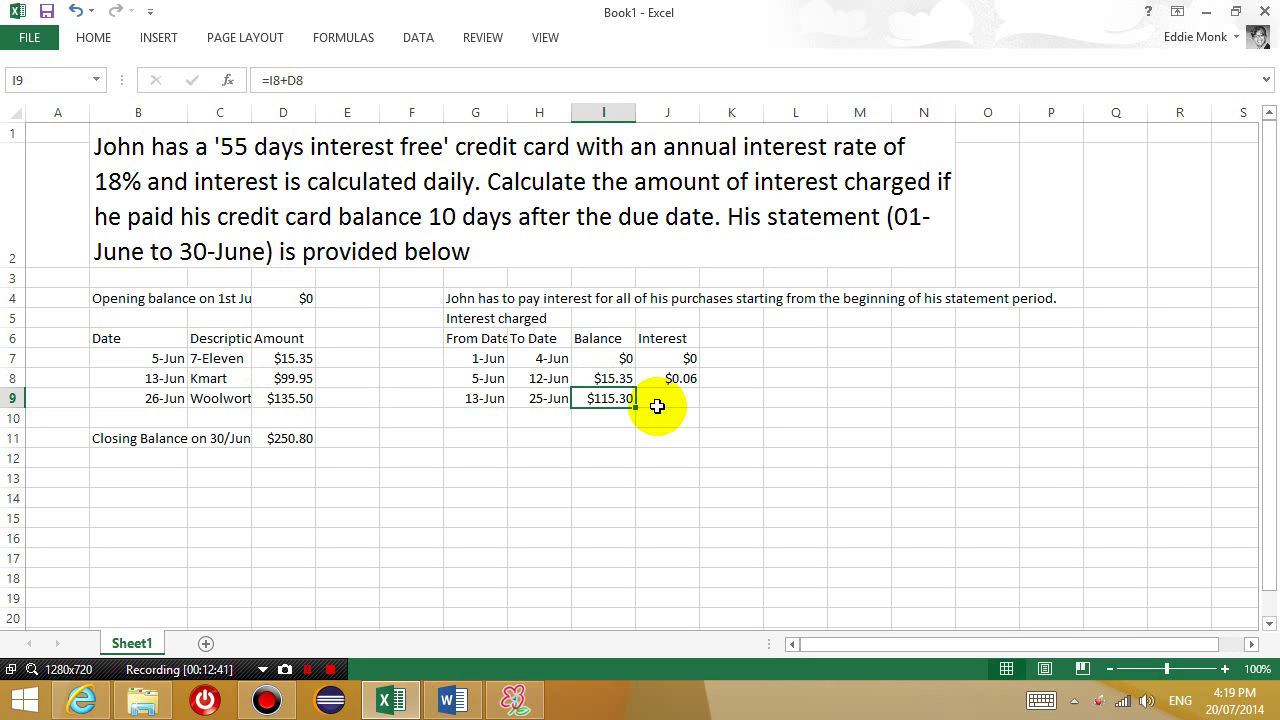
Fill the interest formula from J8 down into J9 for the 13-Jun to 25-Jun period
click(657, 405)
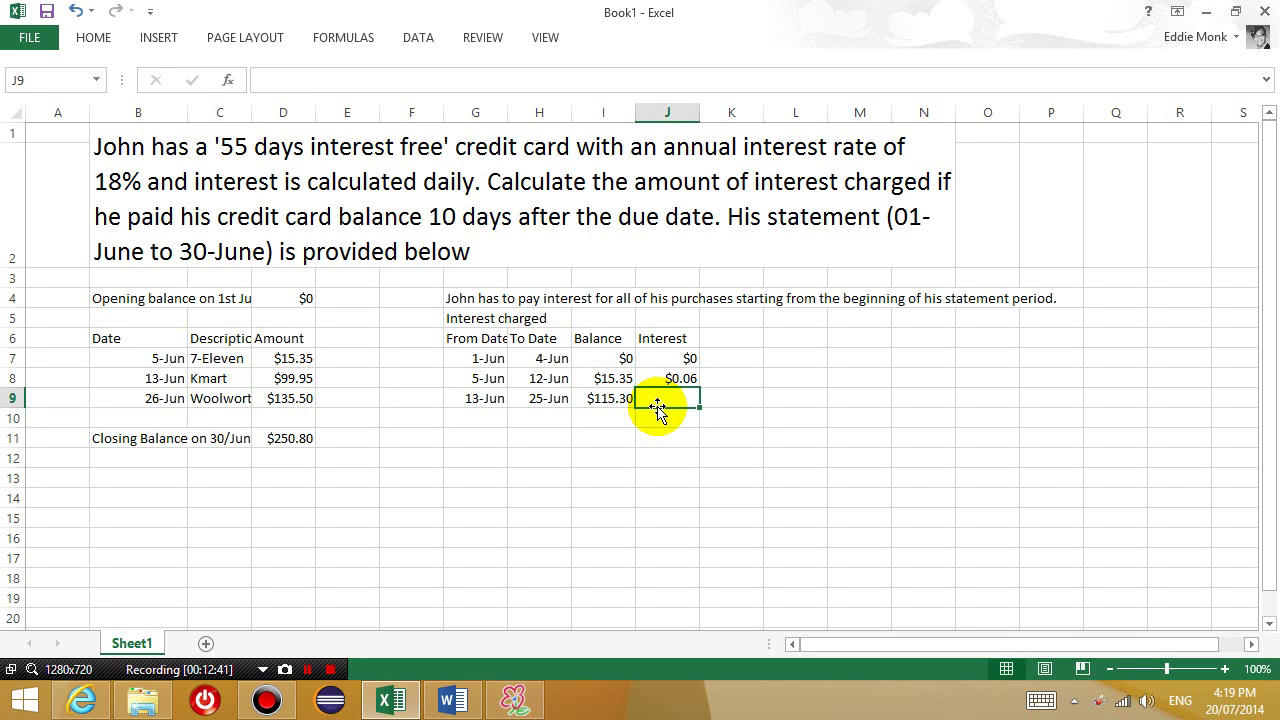
key(Up)
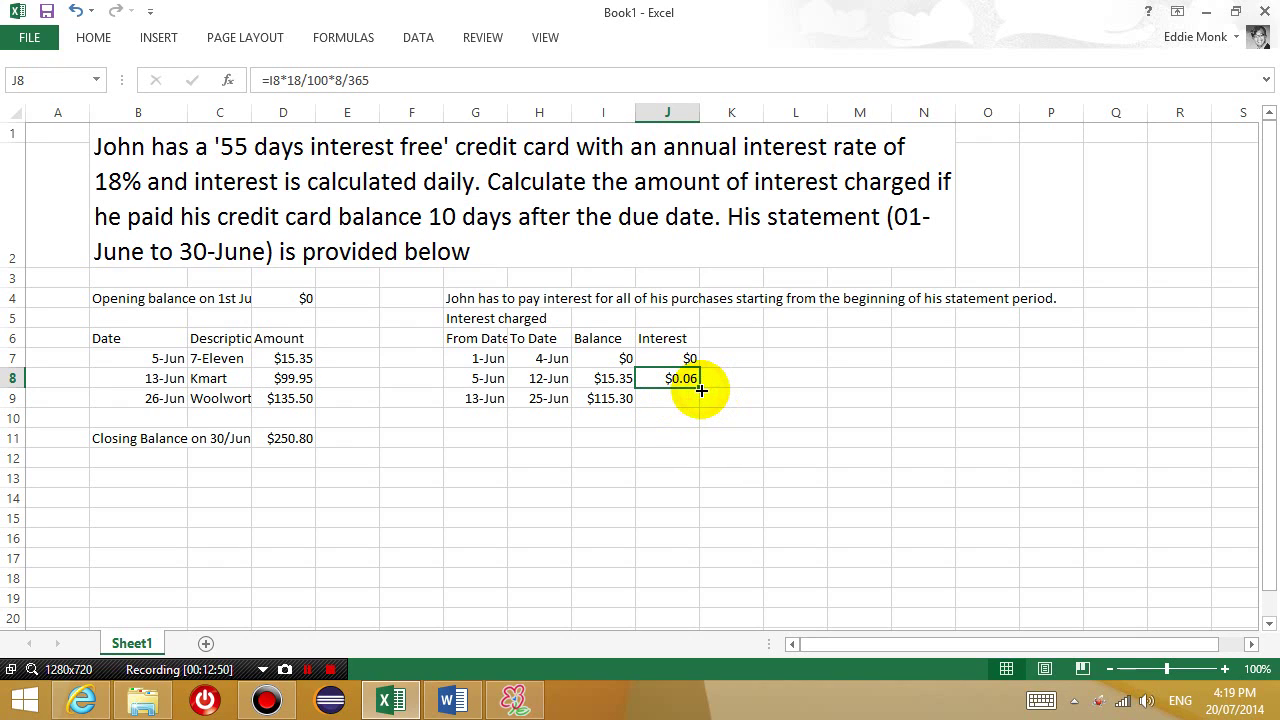
drag(701, 390, 697, 414)
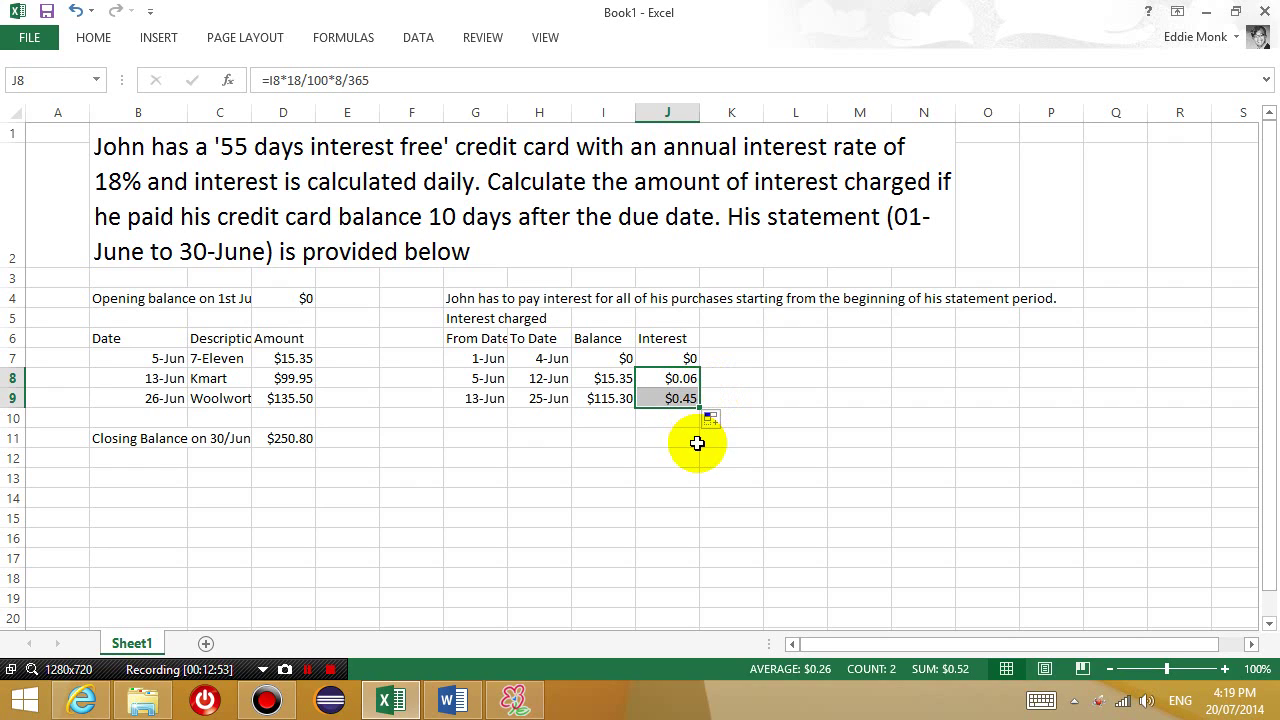
Set the day count in J9's interest formula to 13 so it reads =I9*18/100*13/365
click(670, 400)
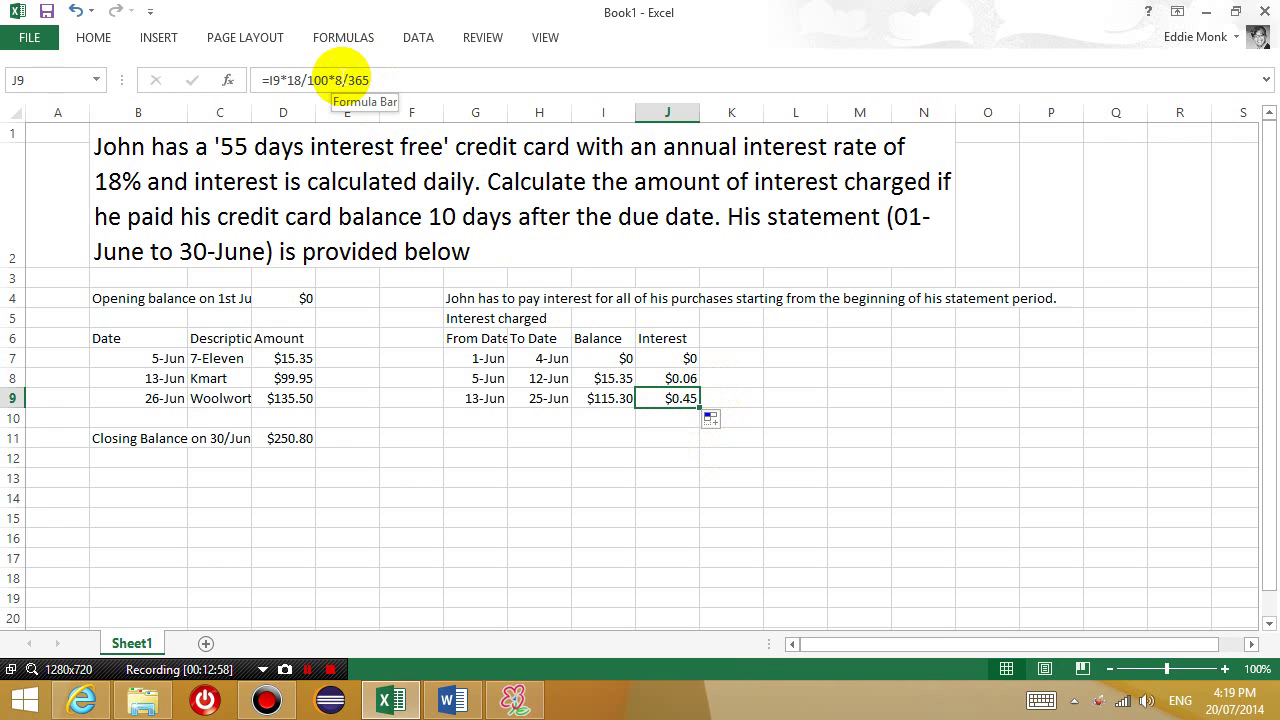
click(341, 80)
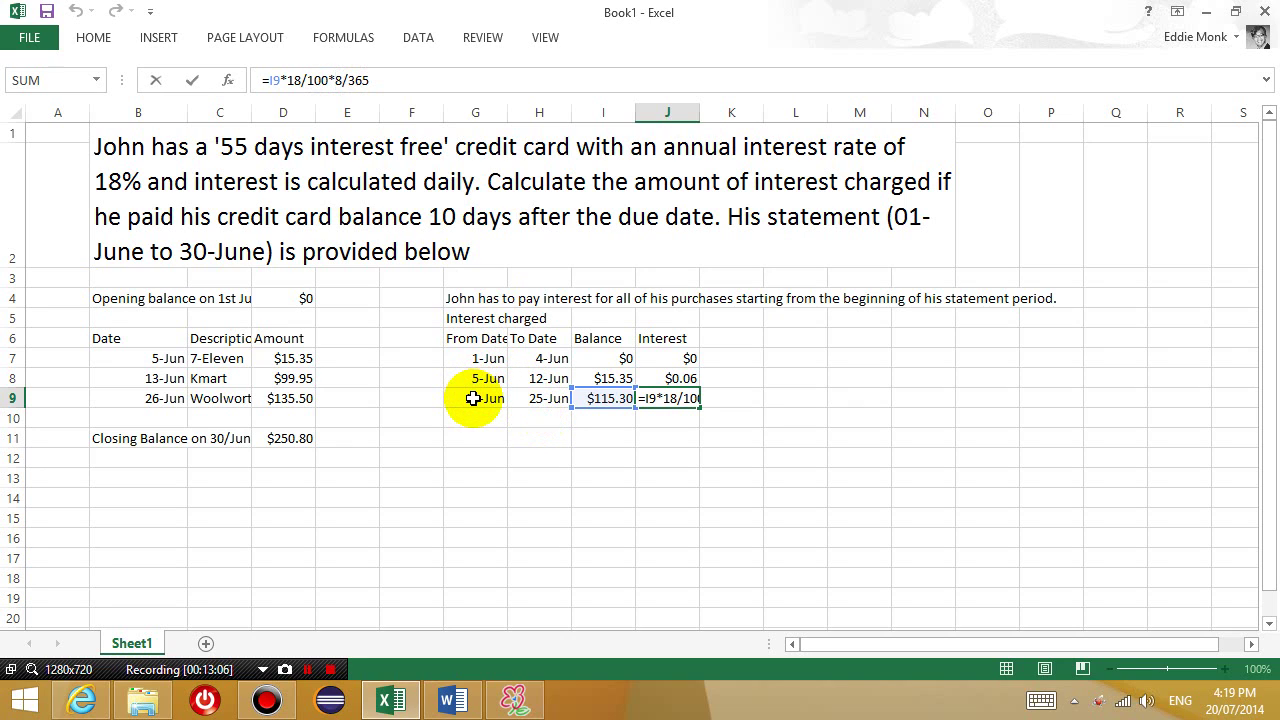
key(Return)
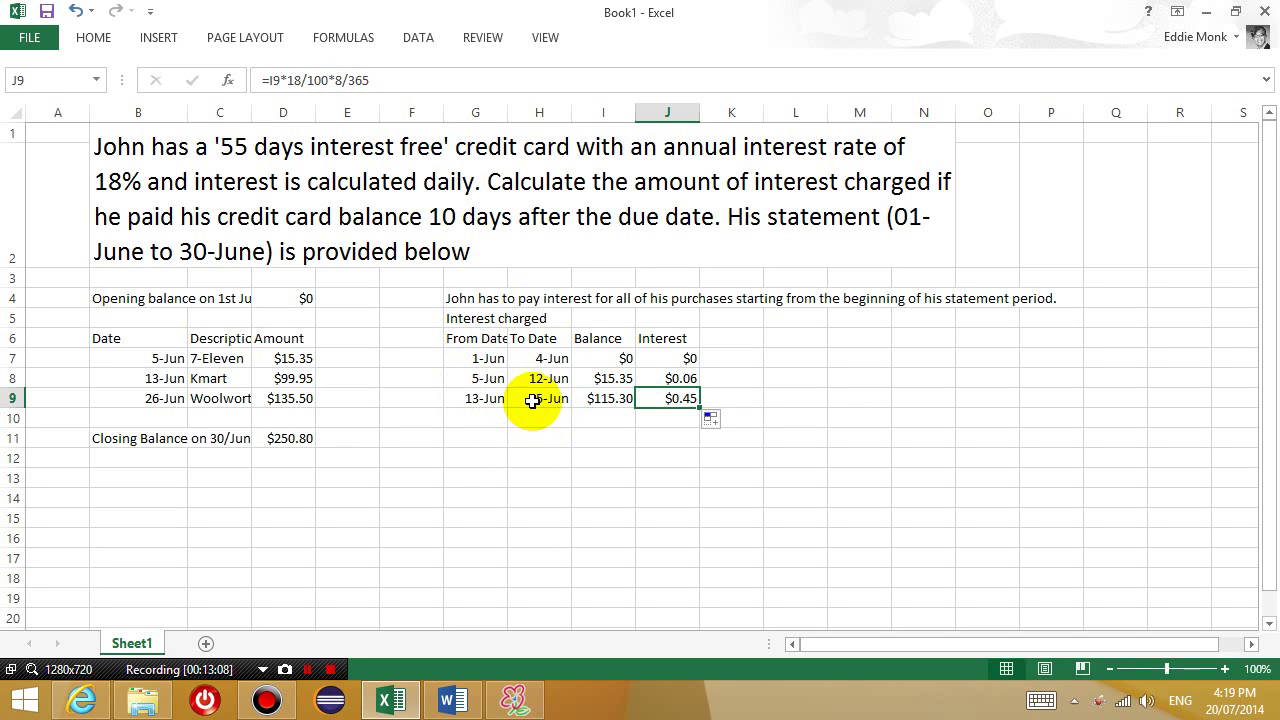
click(531, 400)
click(493, 401)
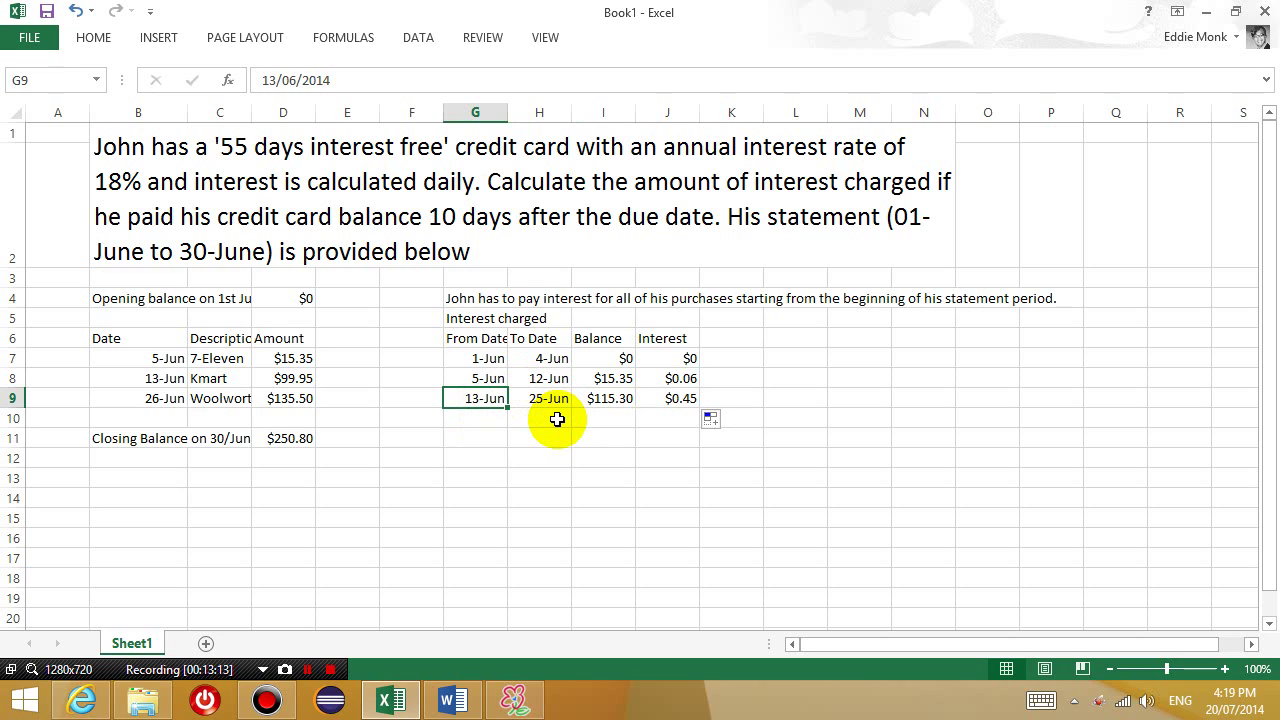
click(668, 400)
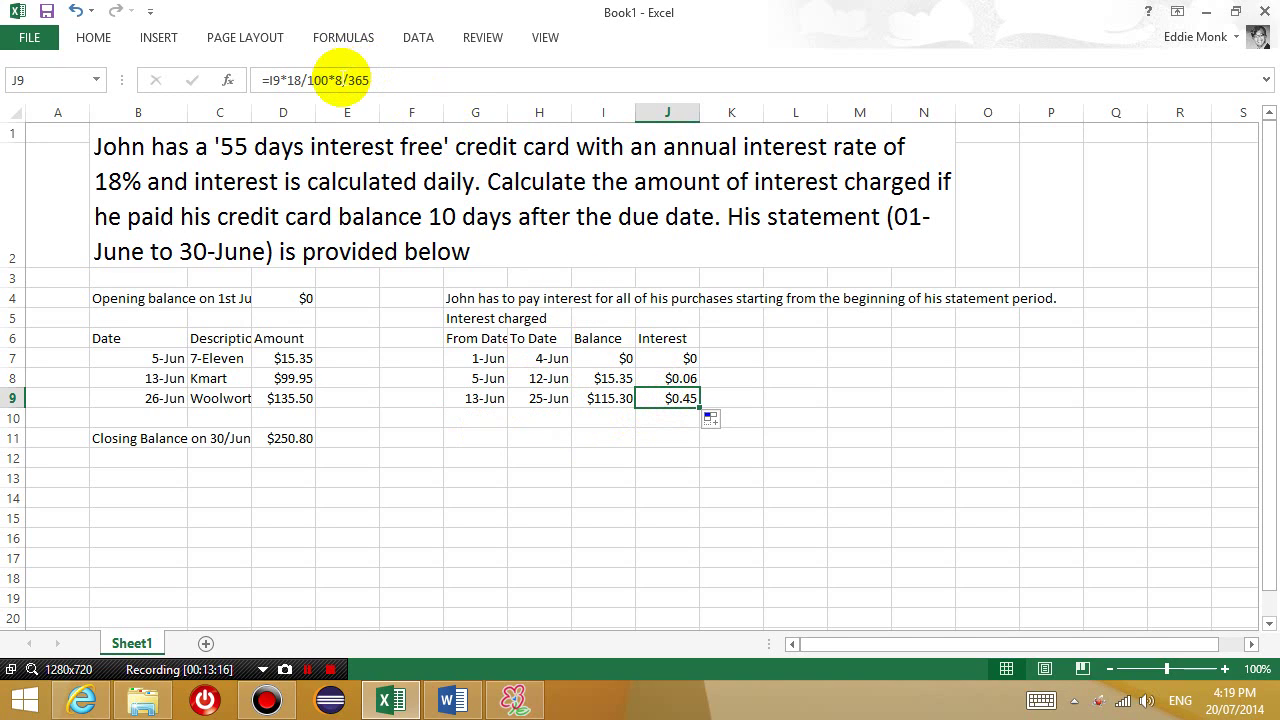
click(336, 80)
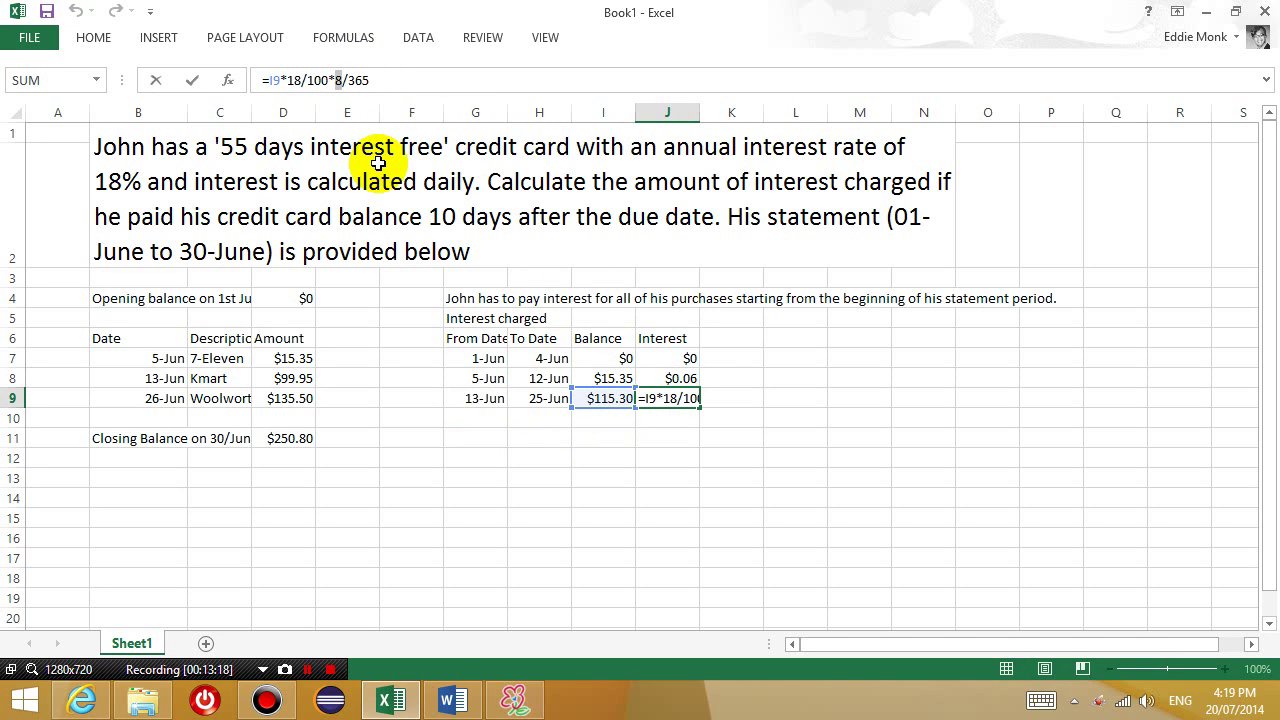
key(Delete)
text(13)
key(Return)
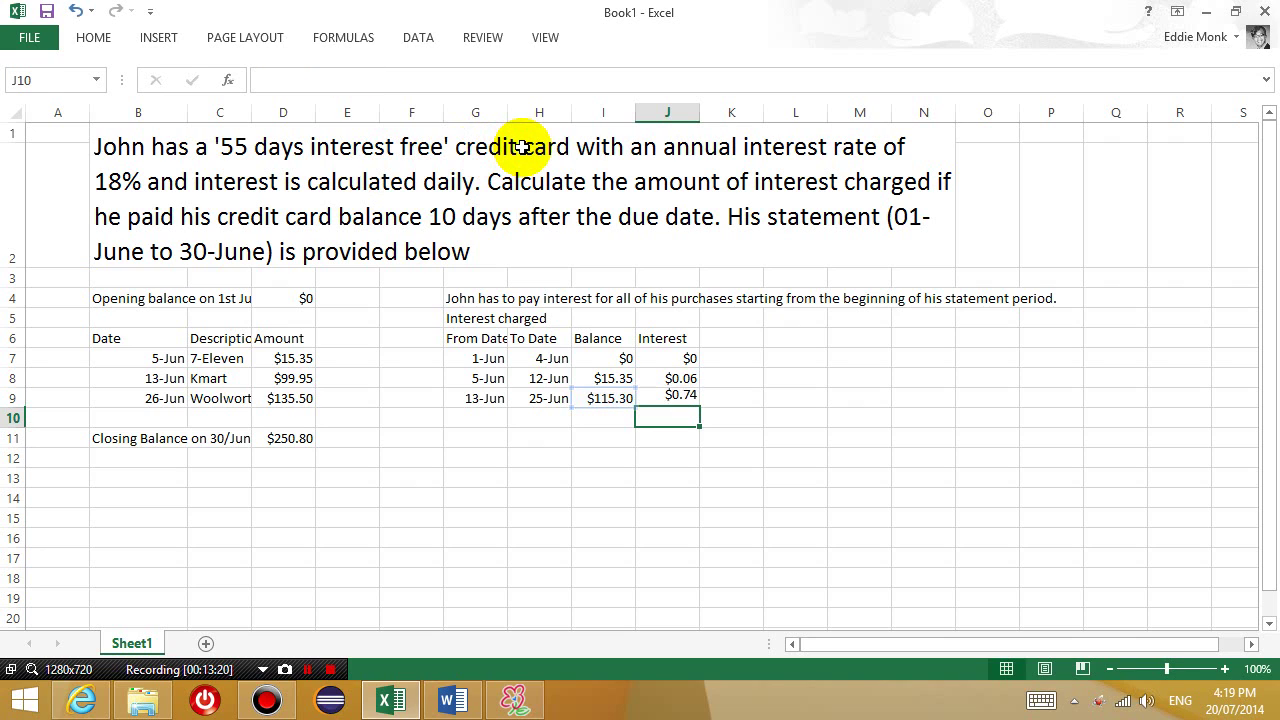
click(592, 399)
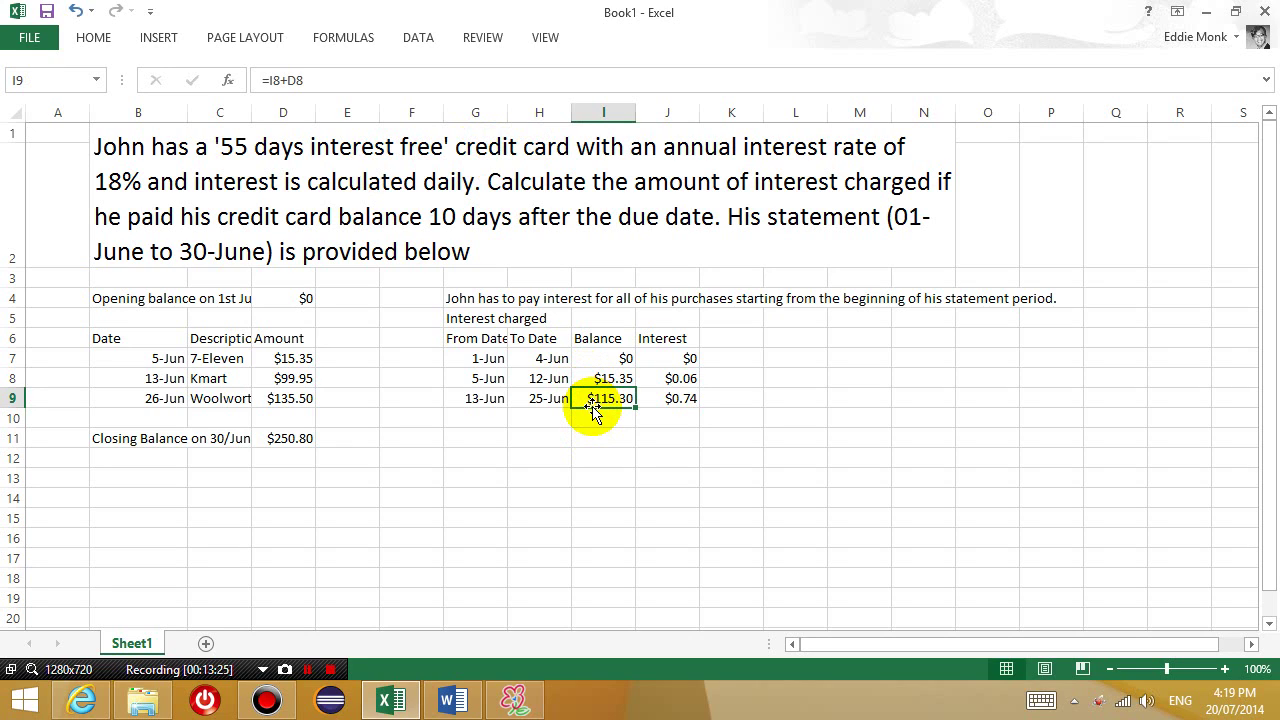
click(678, 399)
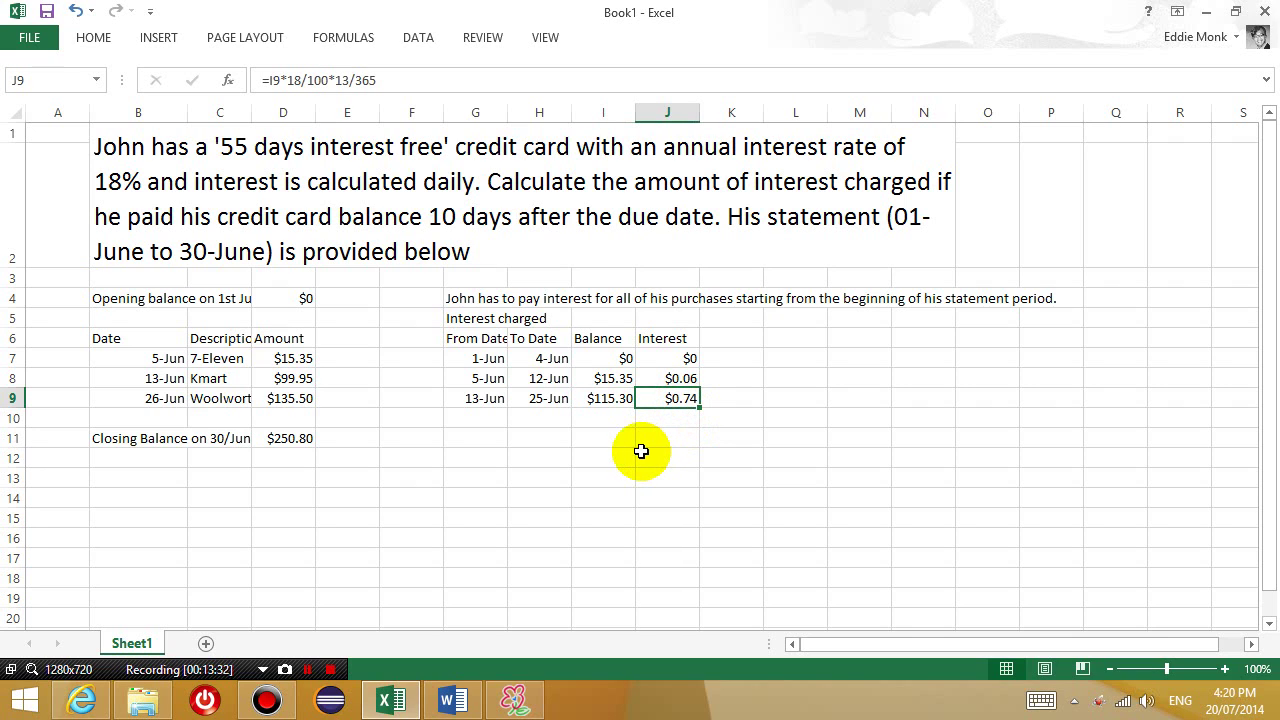
Enter 26-Jun as the next period's From Date in cell G10
click(478, 420)
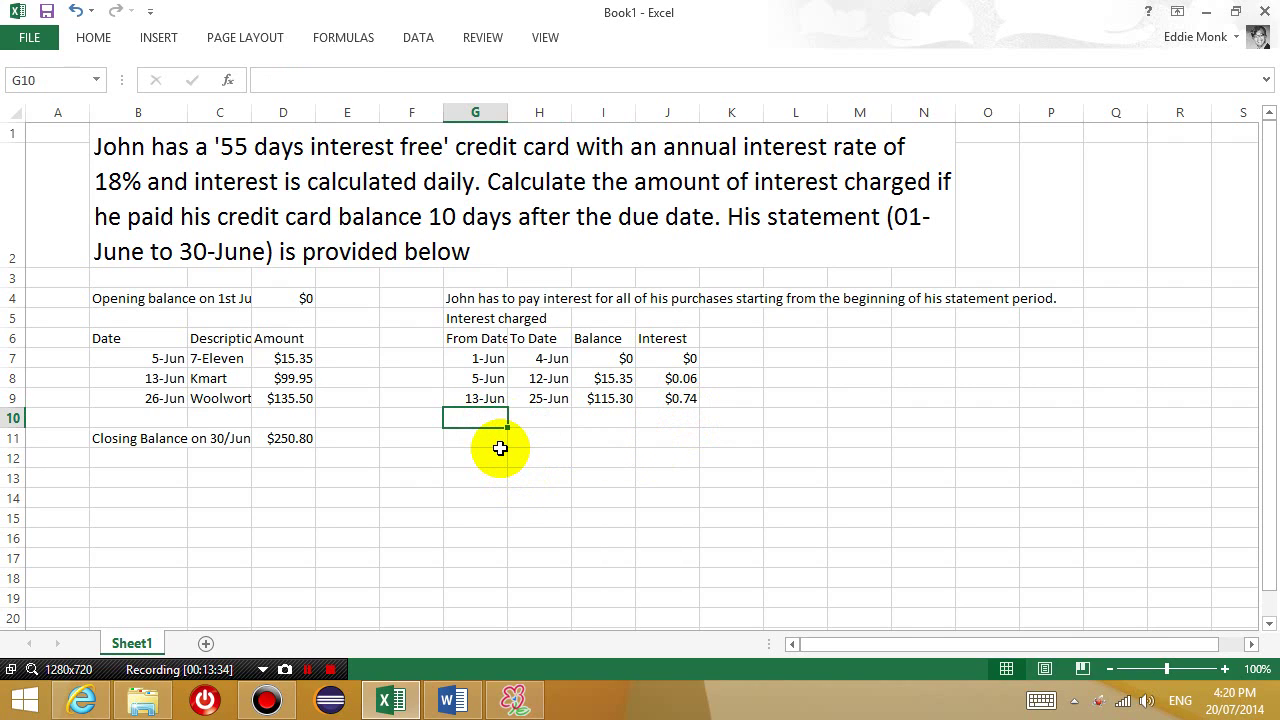
text(26-)
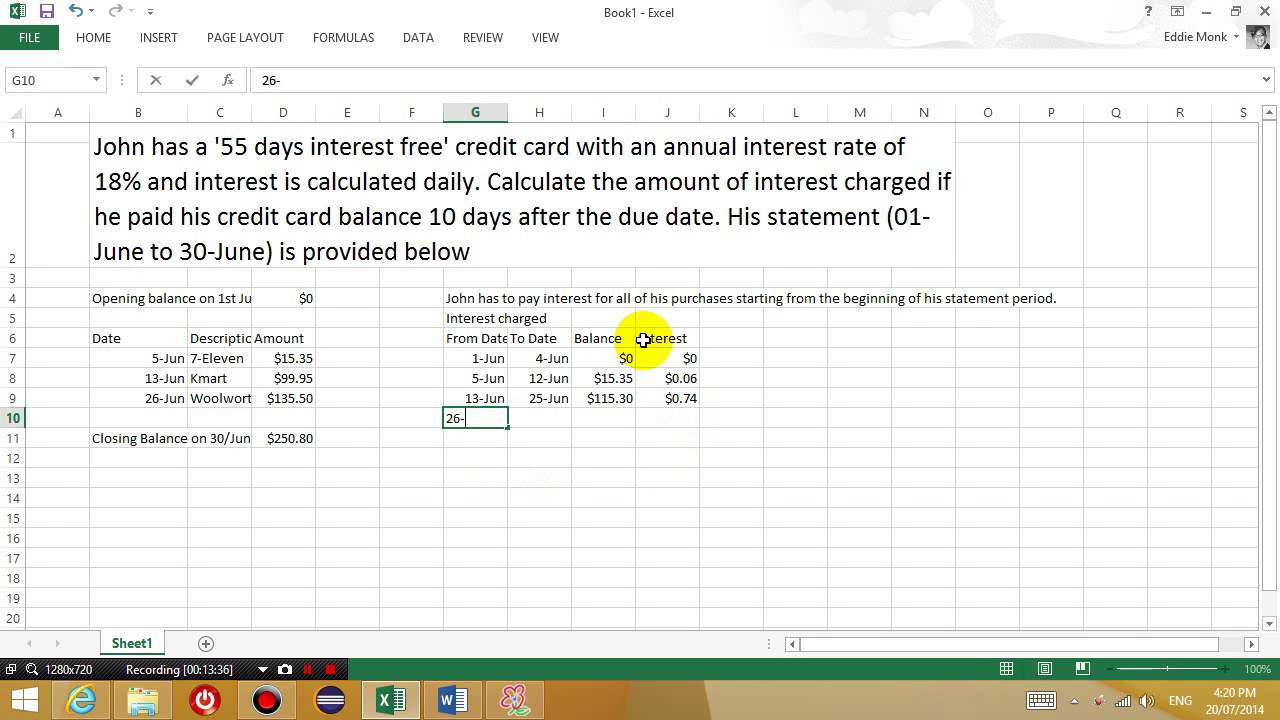
text(Jun)
key(Tab)
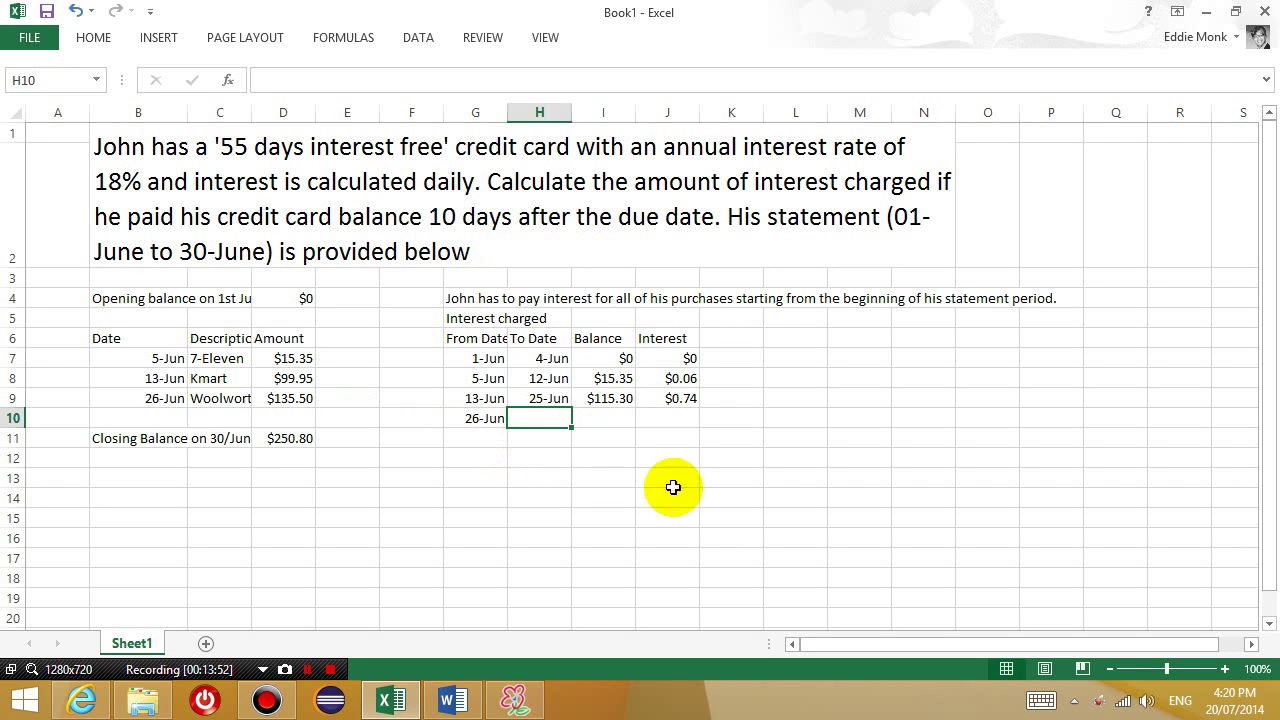
click(307, 670)
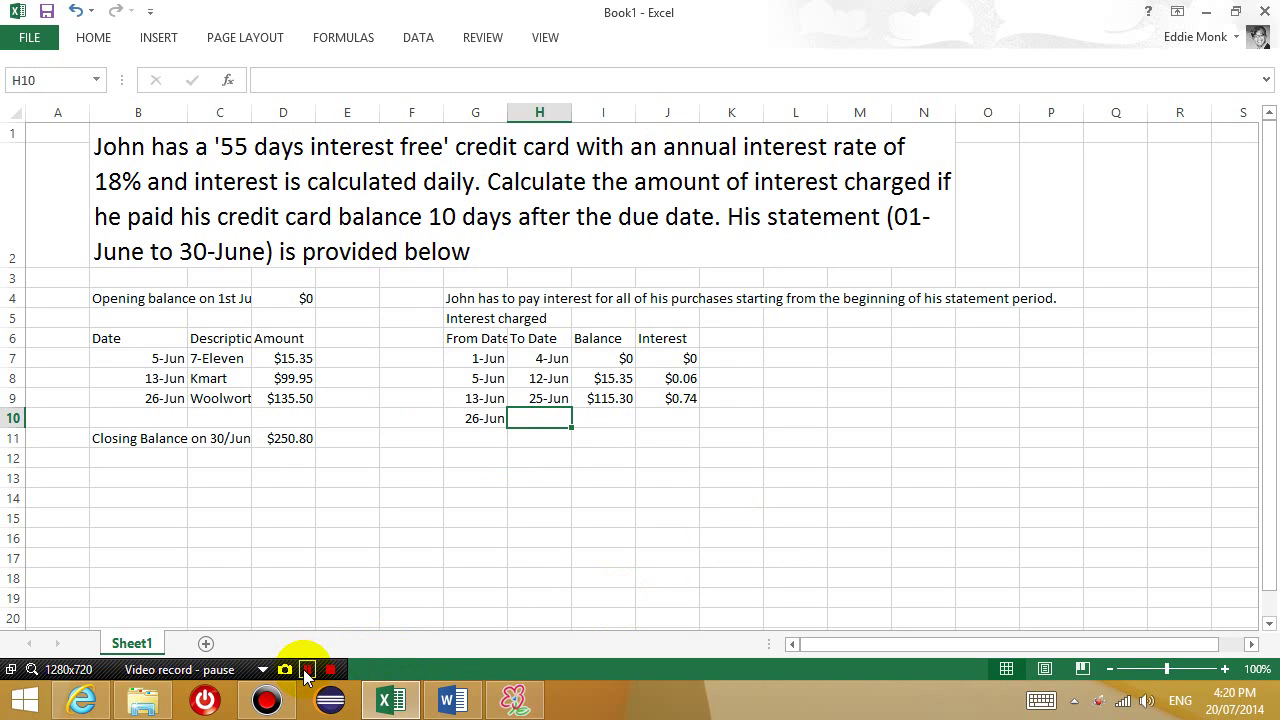
click(307, 670)
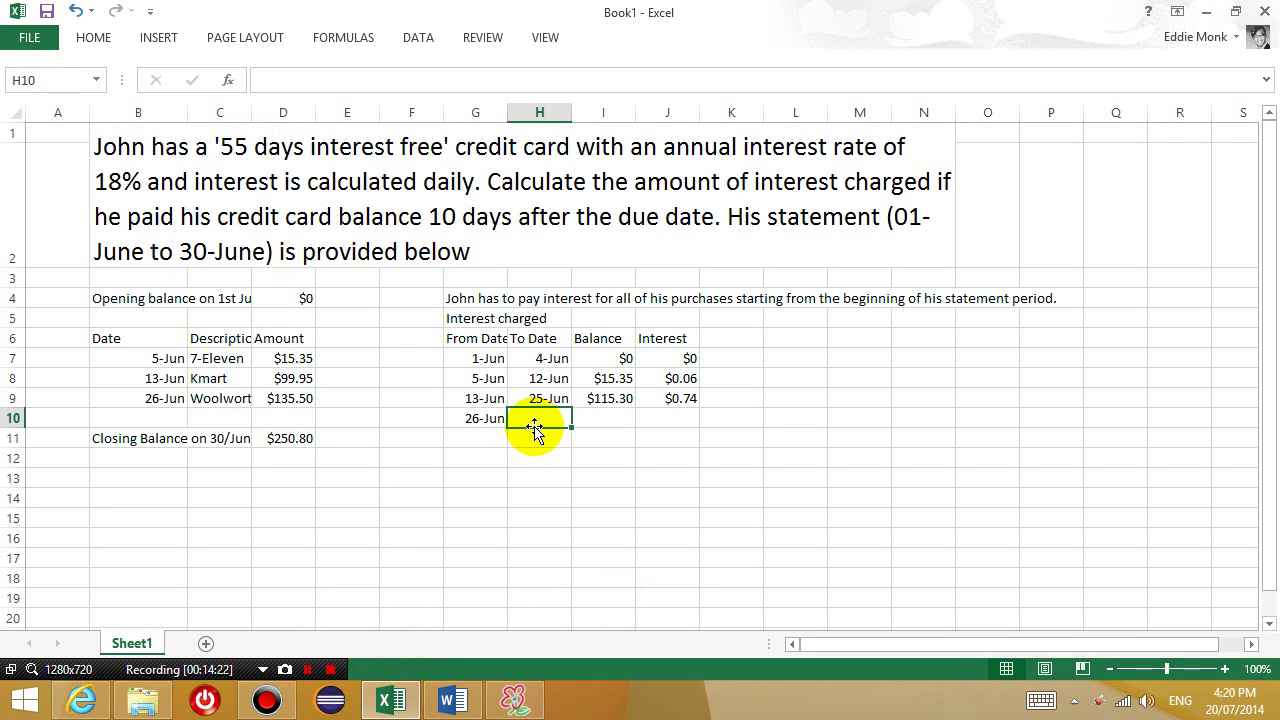
Enter 4-Aug as the To Date in cell H10
text(4)
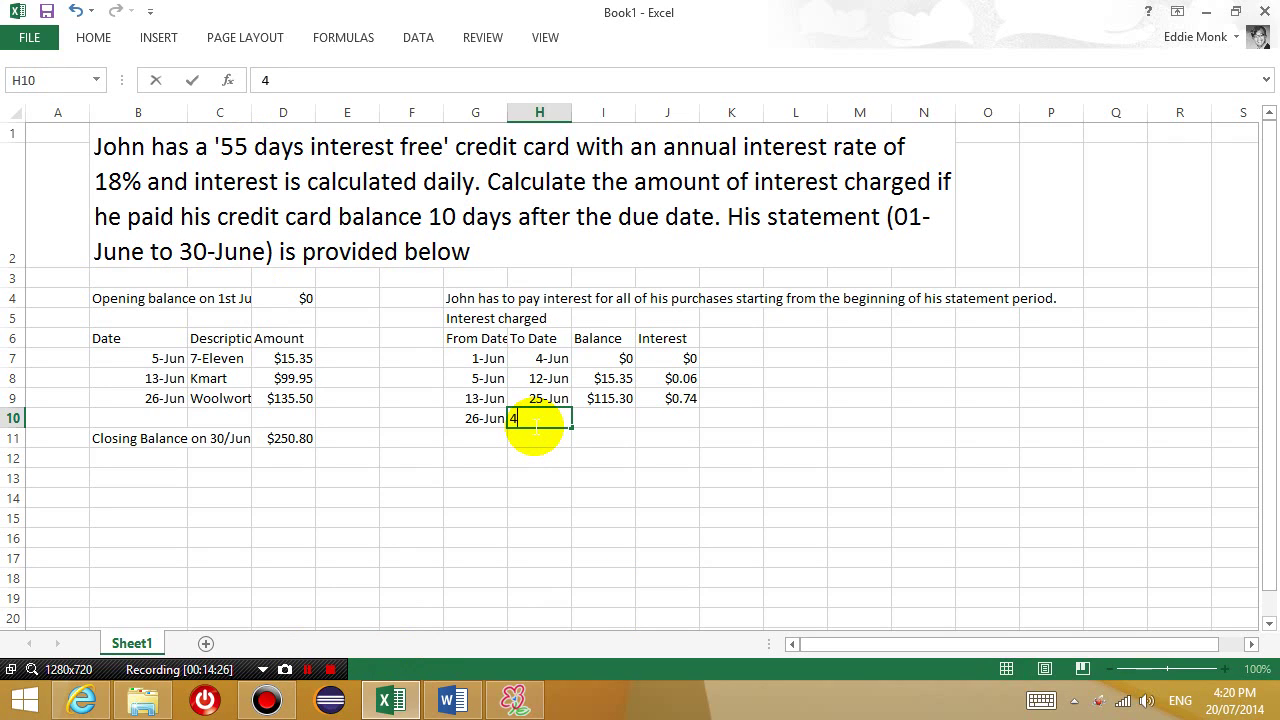
text(-Aug)
key(Left)
key(Right)
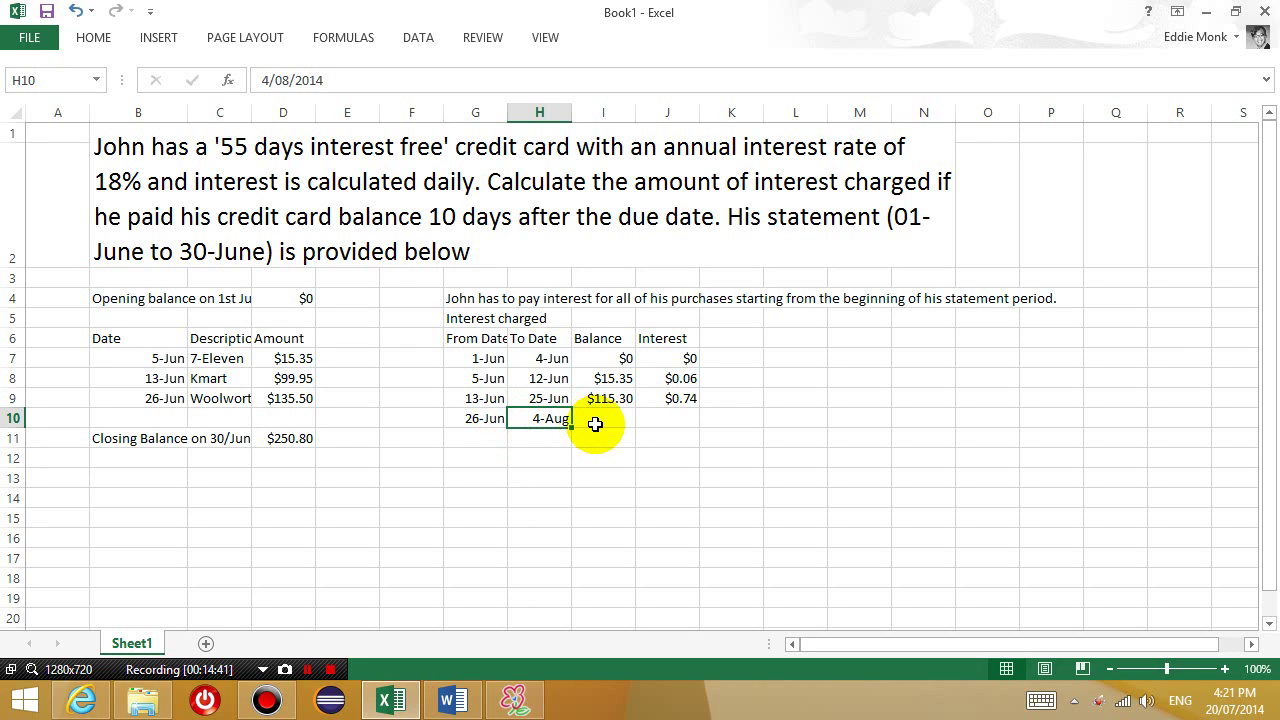
Calculate the 26-Jun to 4-Aug balance in I10 by adding the Woolworths purchase to the previous balance with =I9+D9
click(595, 424)
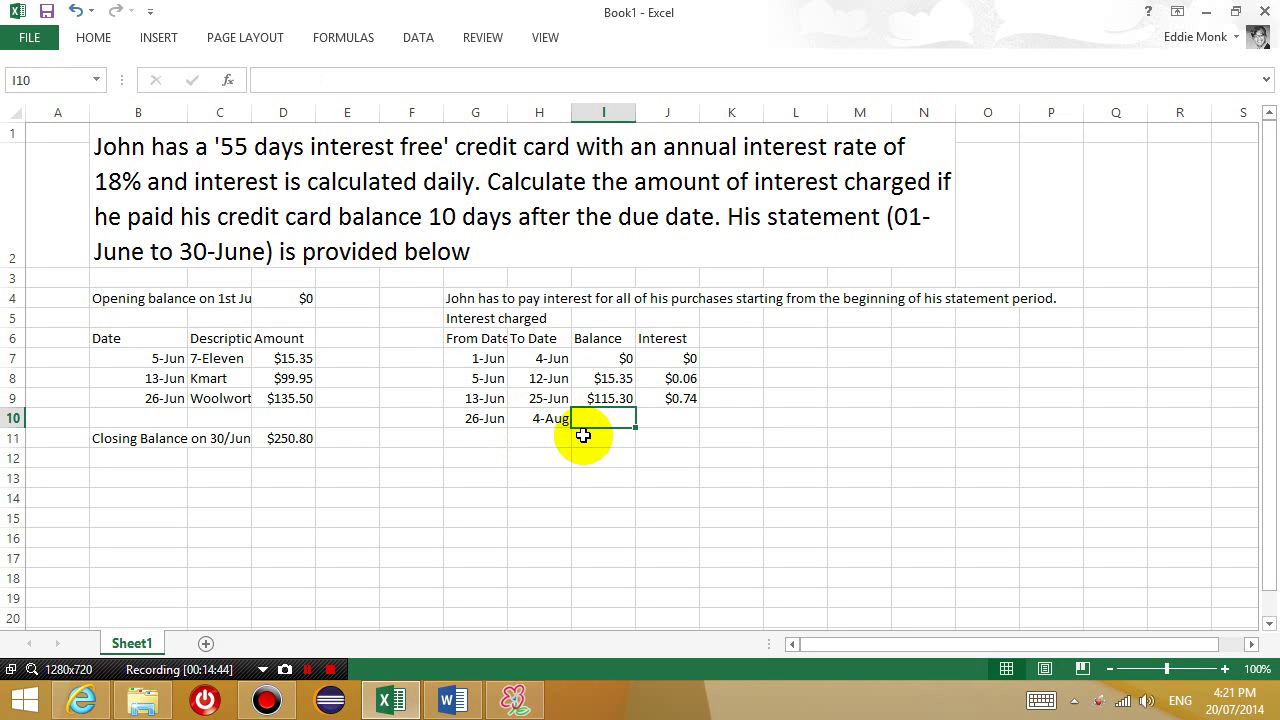
text(=)
key(Up)
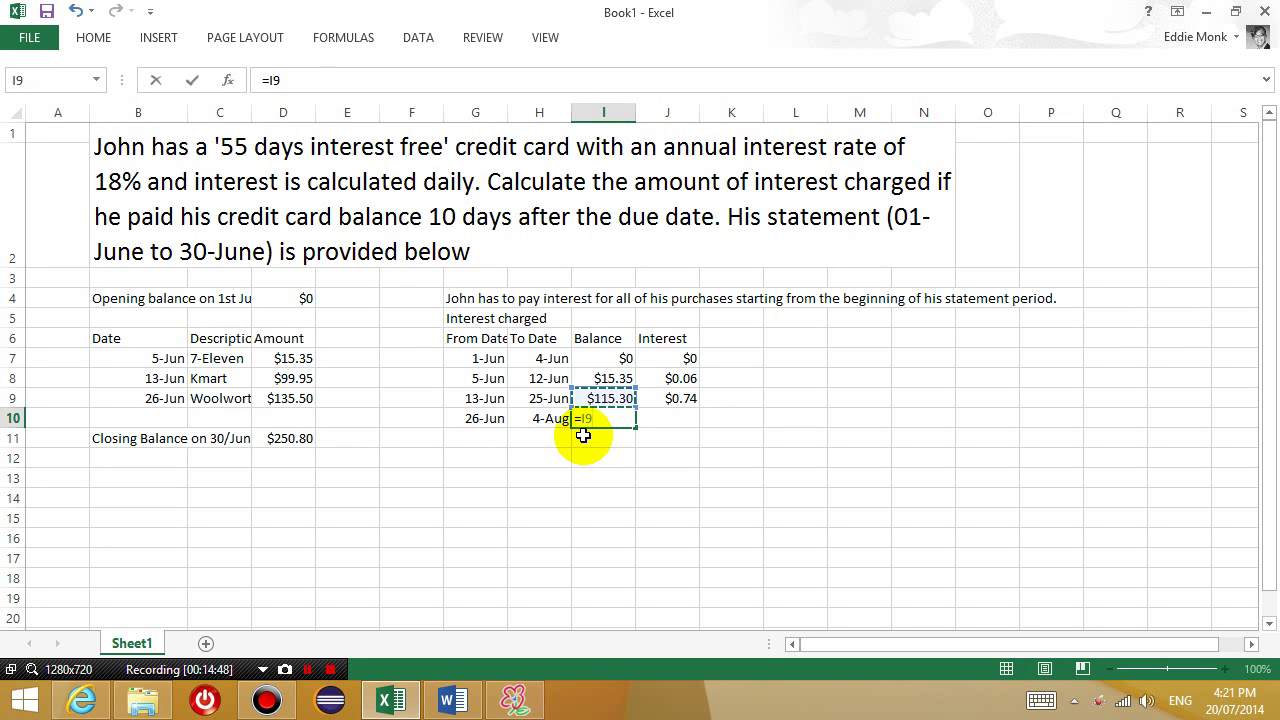
text(+)
key(Left)
key(Left)
key(Left)
key(Left)
key(Left)
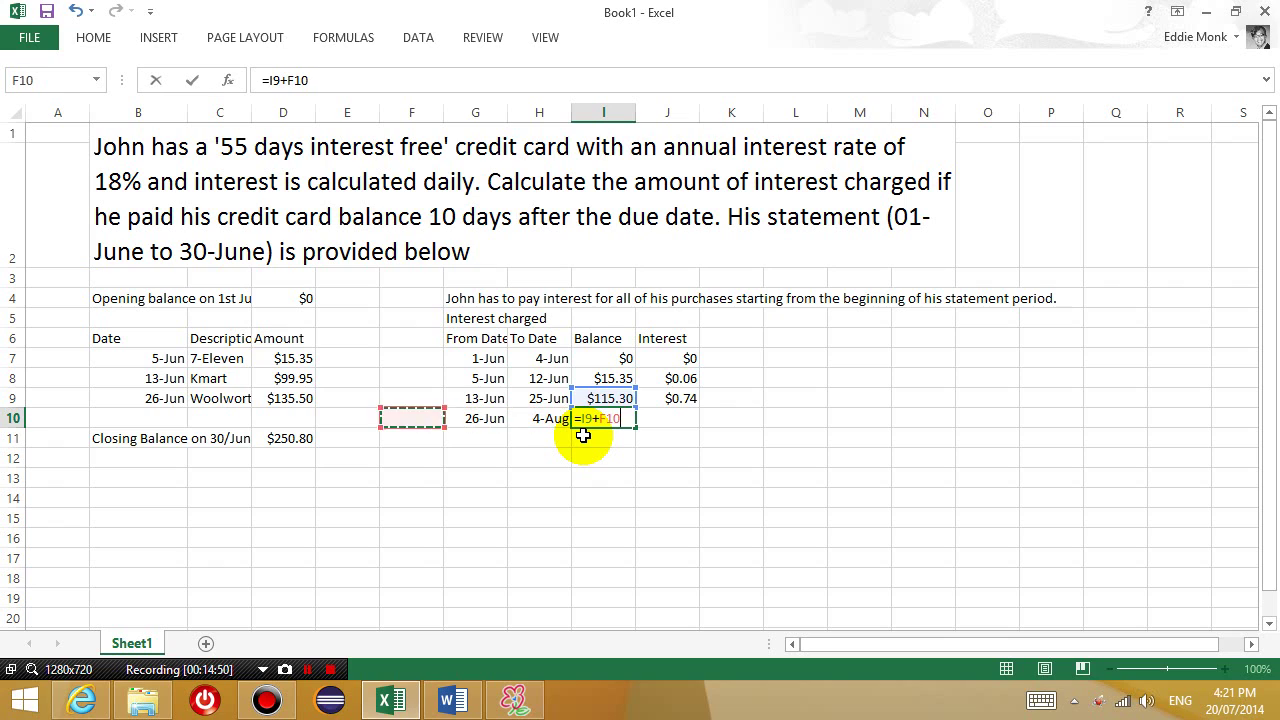
key(Up)
key(Return)
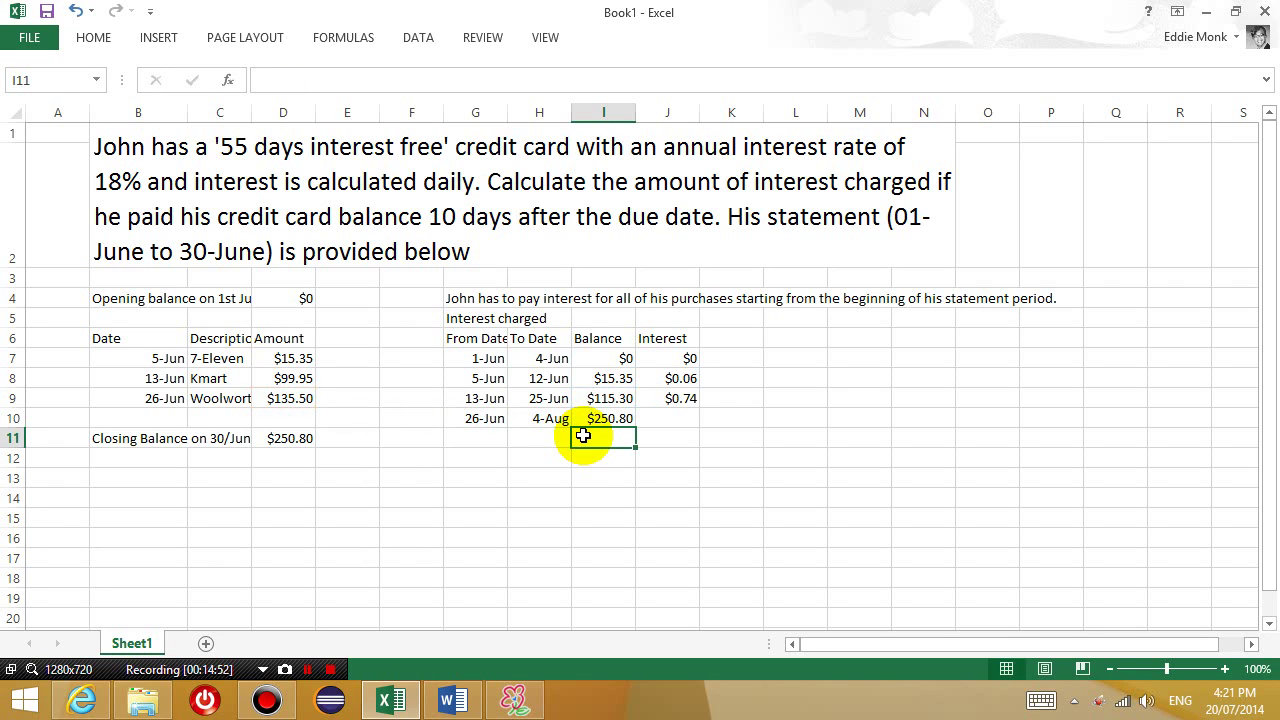
key(Up)
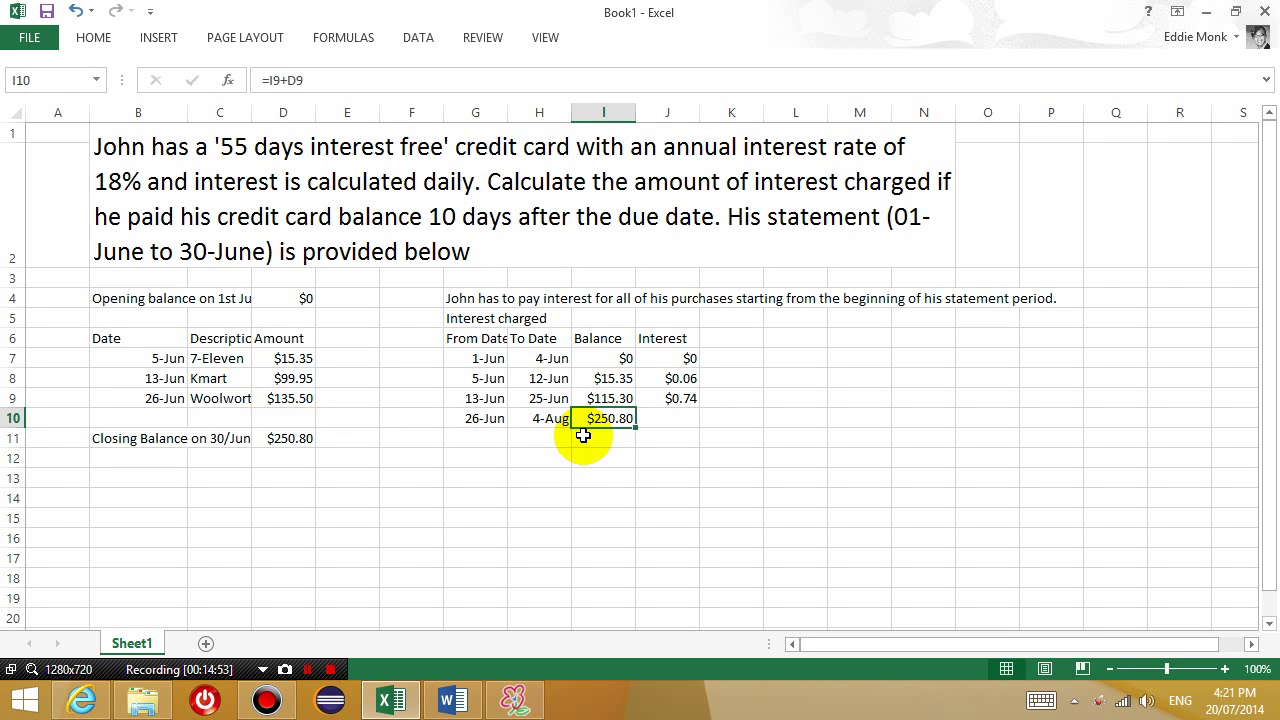
Fill the interest formula from J9 down into J10 for the period starting 26-Jun
key(Right)
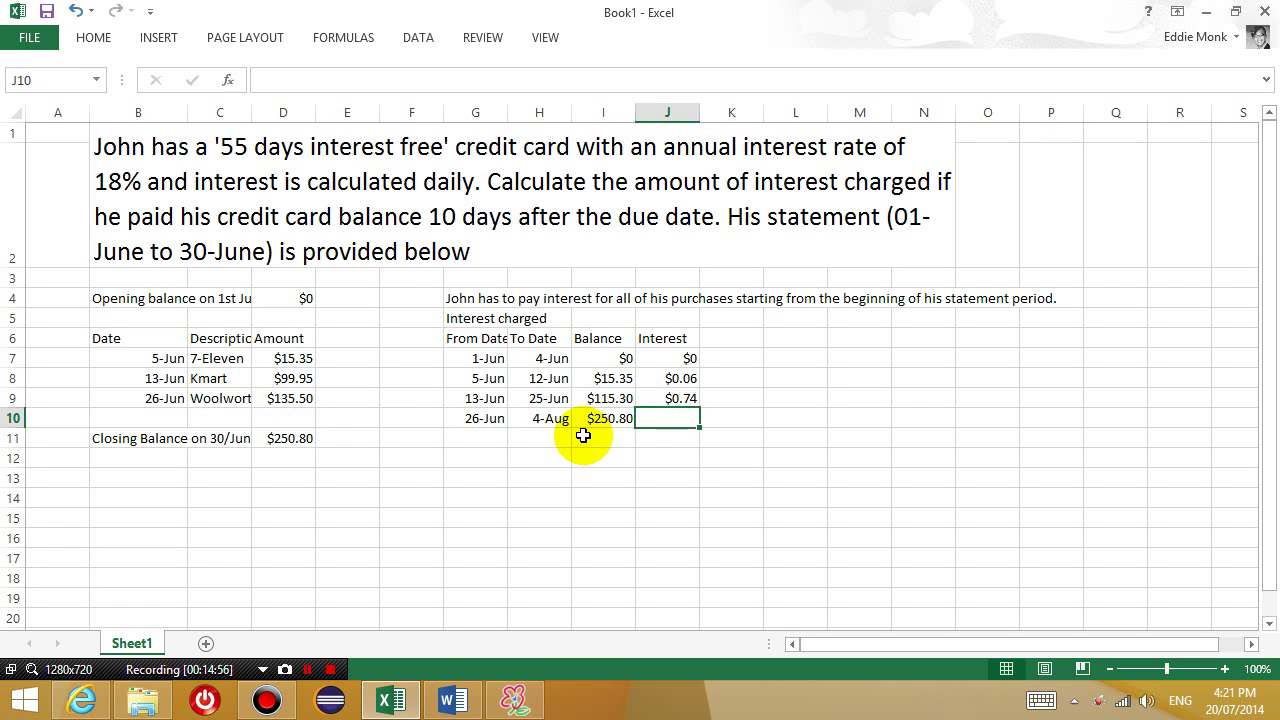
key(Up)
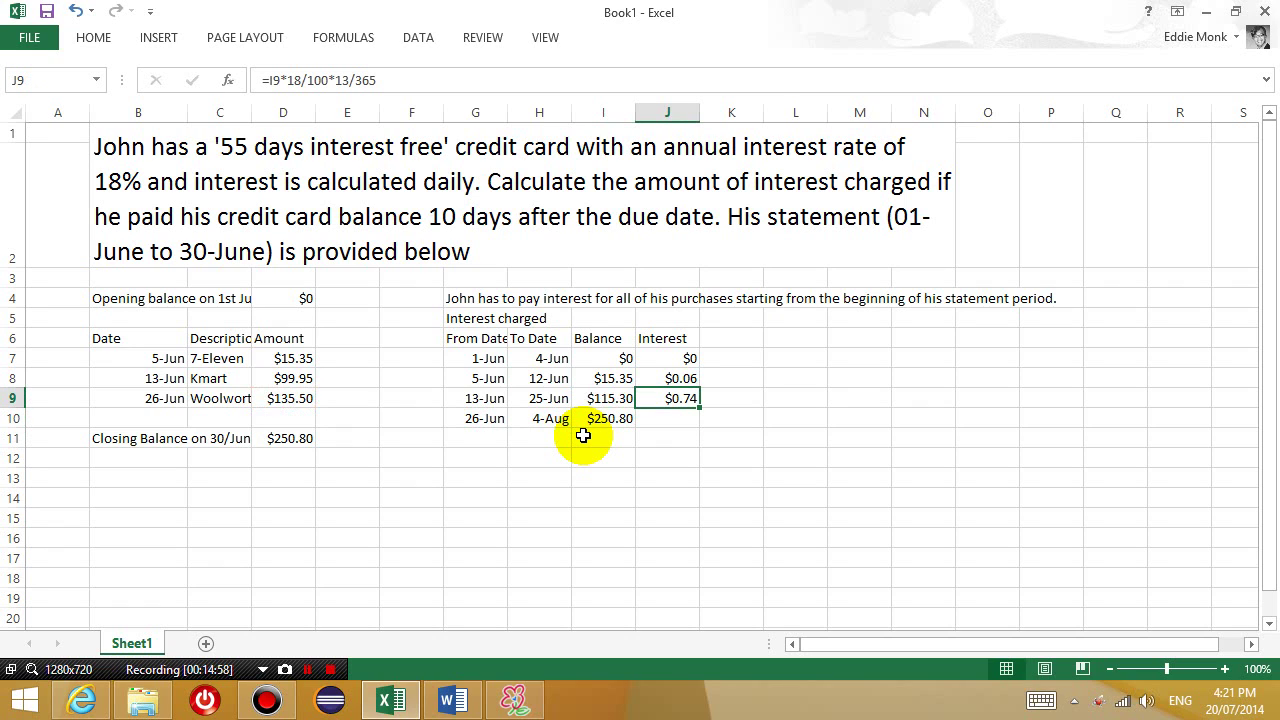
drag(700, 404, 685, 426)
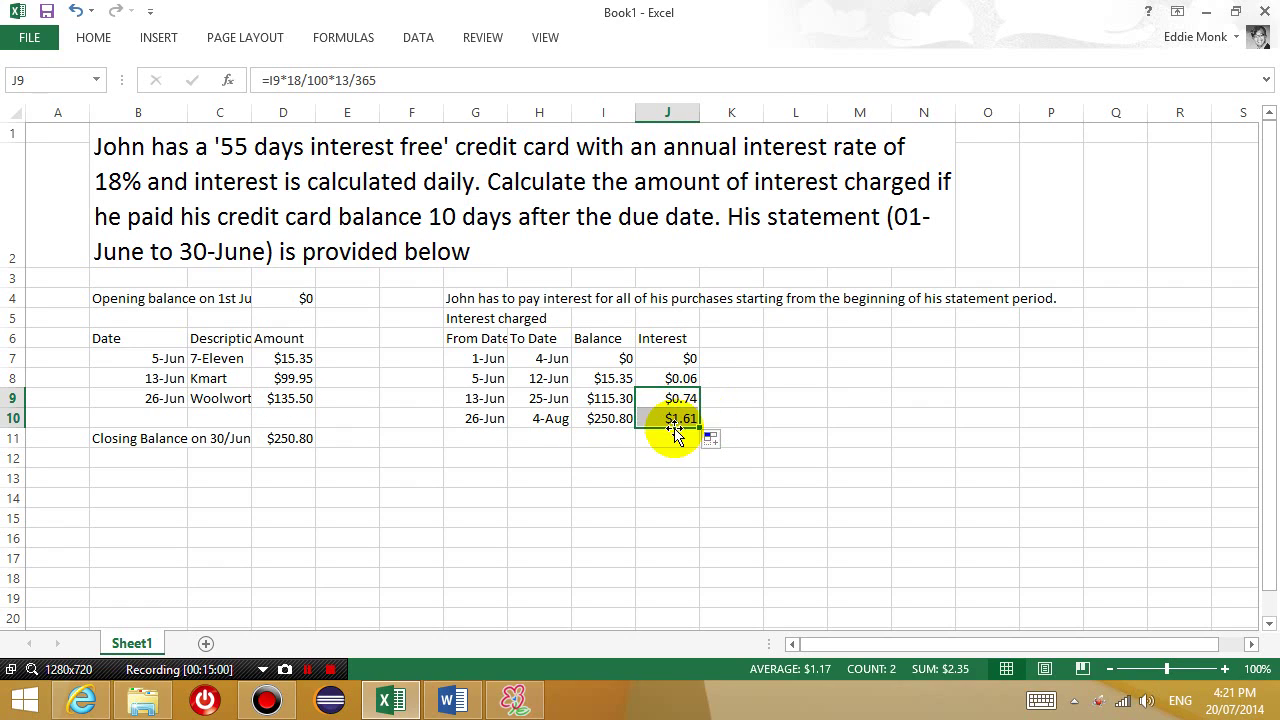
Set the day count in J10's interest formula to 40 so it reads =I10*18/100*40/365
click(668, 417)
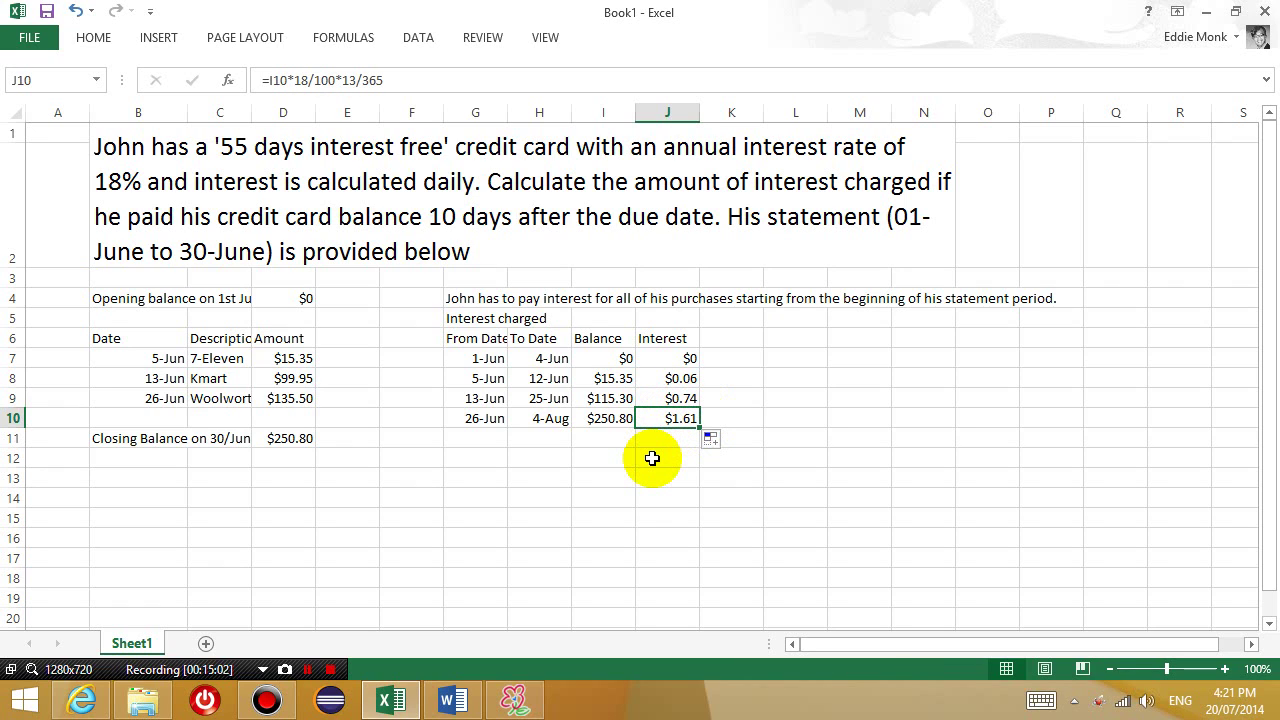
click(529, 418)
click(485, 418)
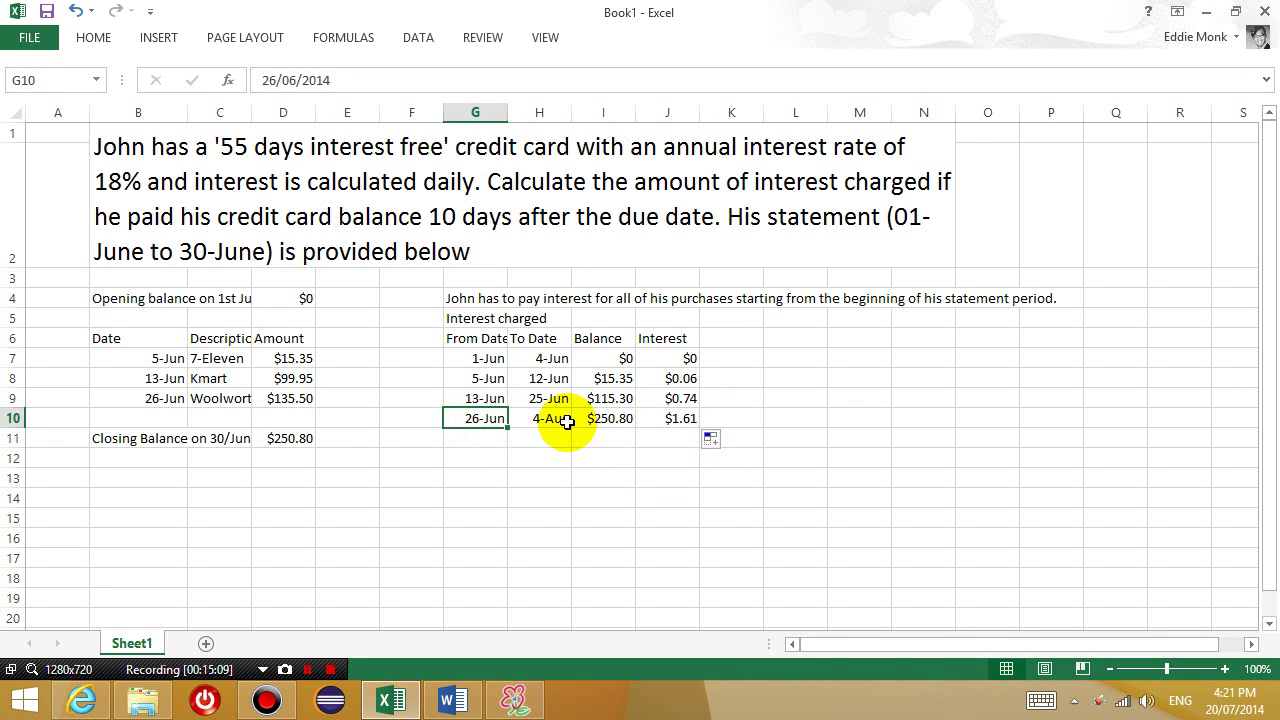
key(Right)
key(Right)
key(Right)
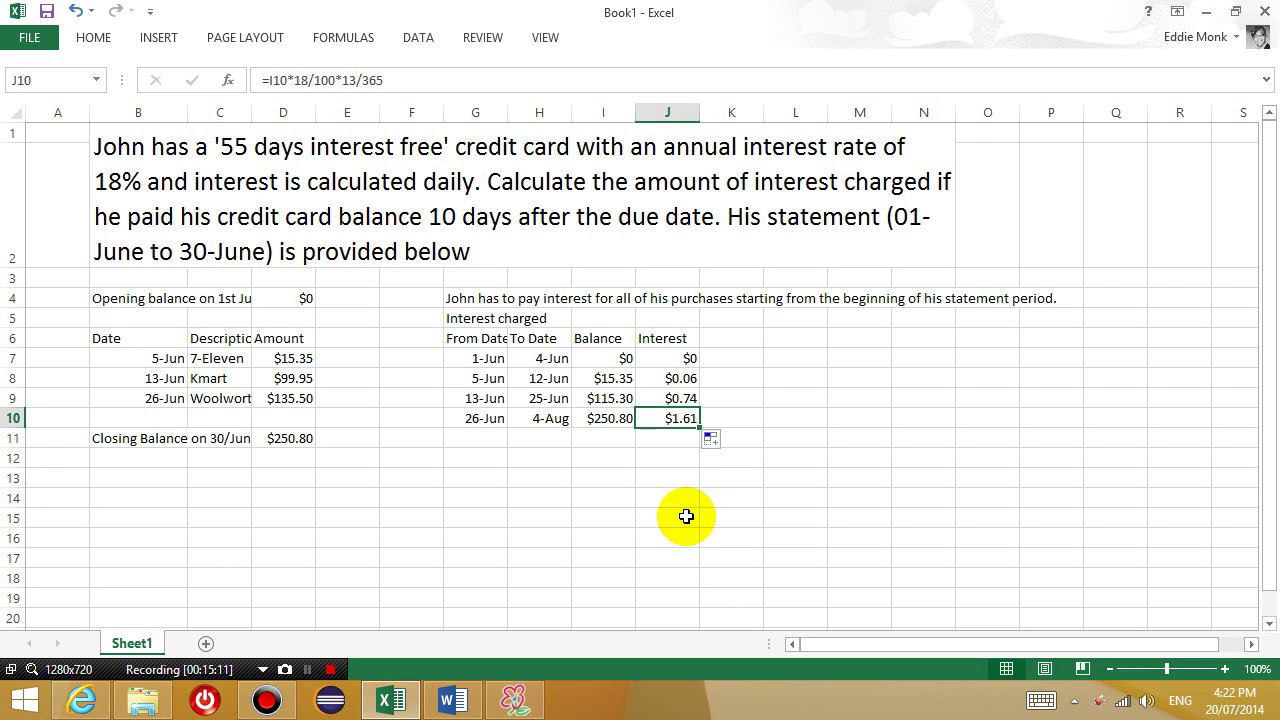
click(340, 80)
double_click(340, 80)
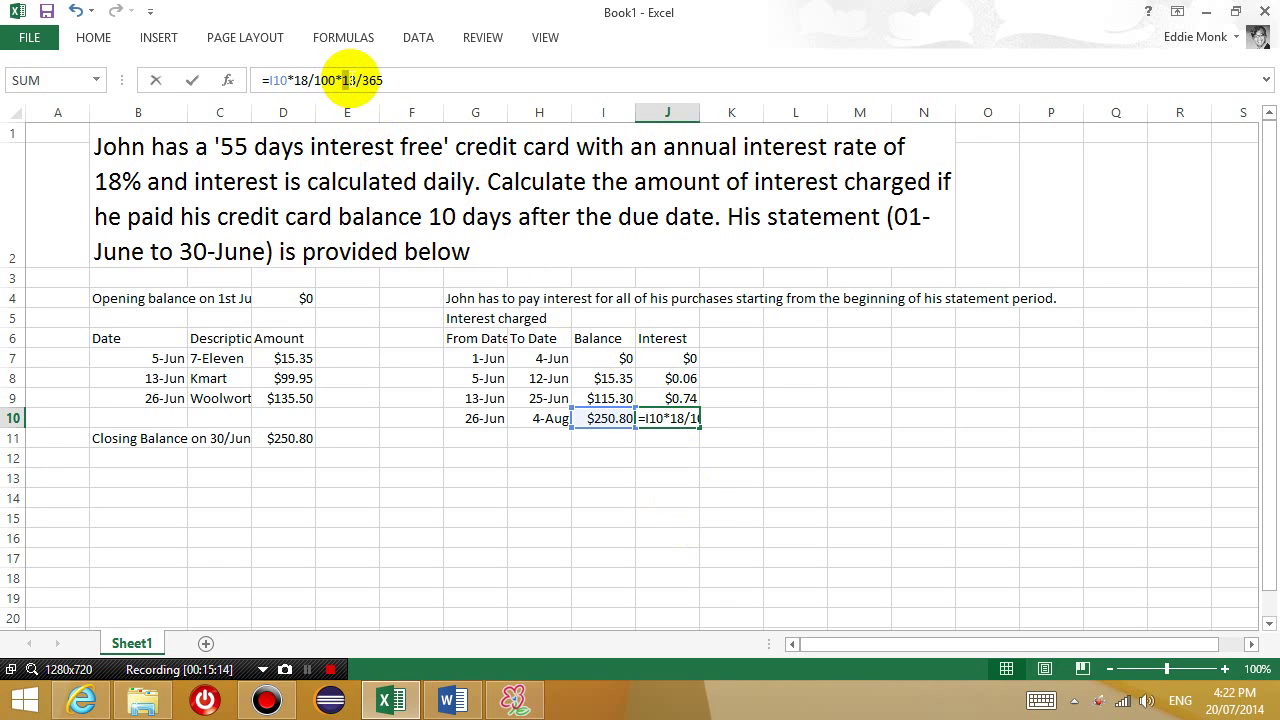
text(40)
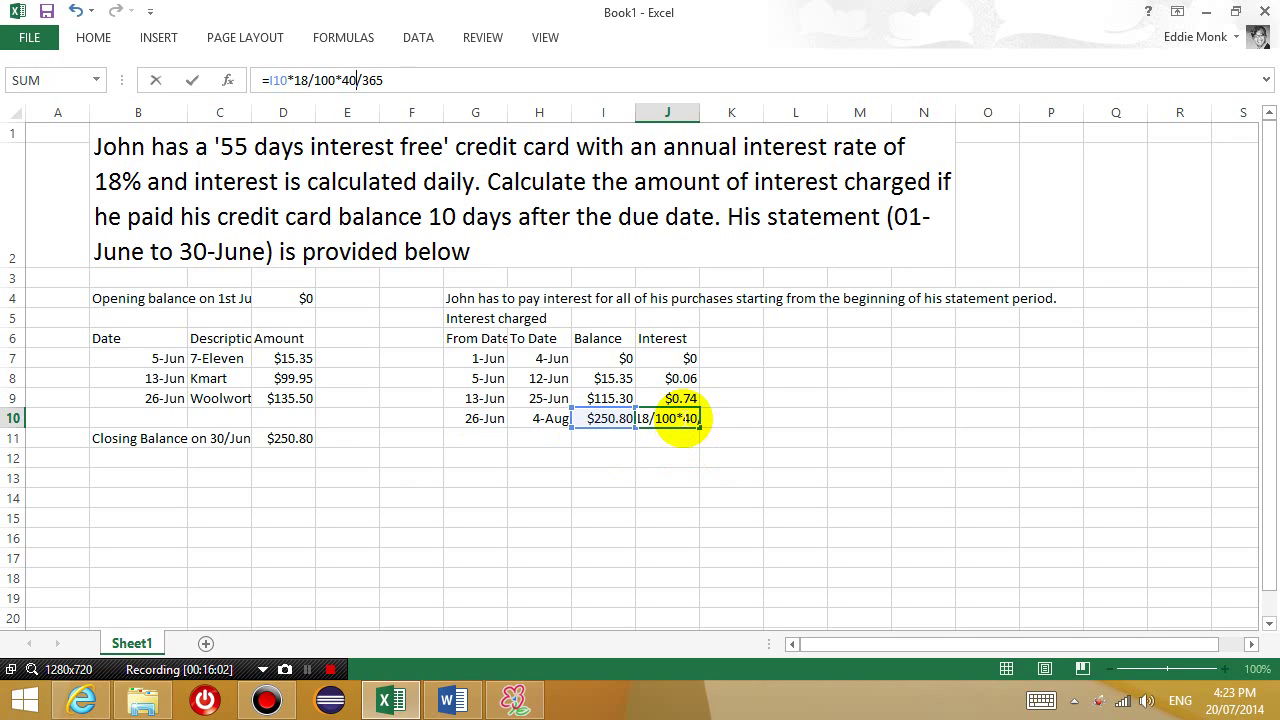
key(Return)
click(680, 421)
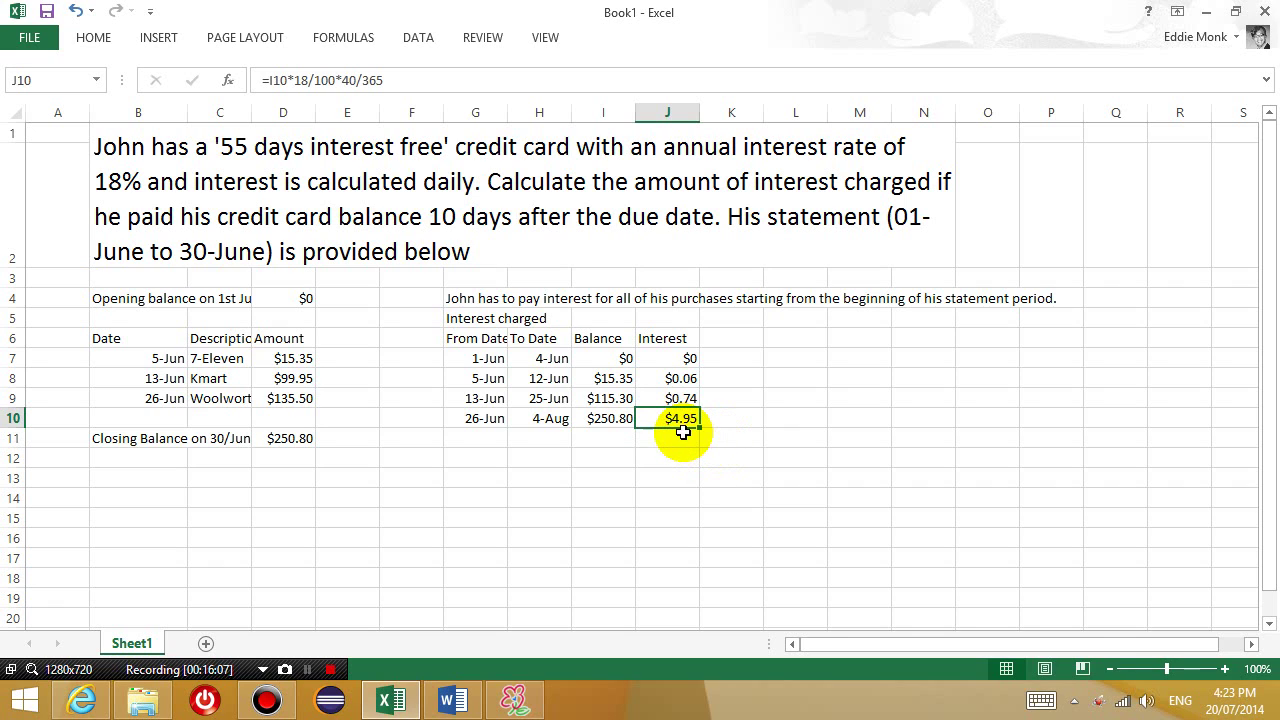
Enter the label Total interest in cell G12, below the interest table
click(489, 456)
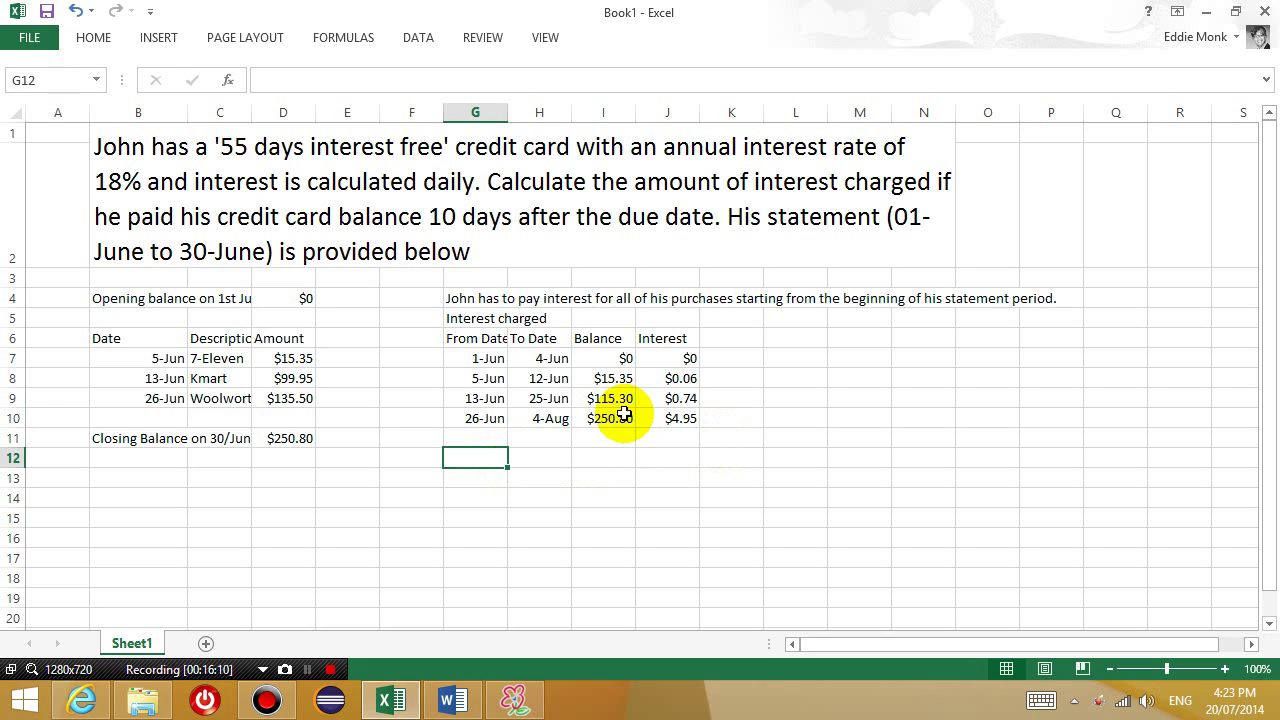
text(Total interest)
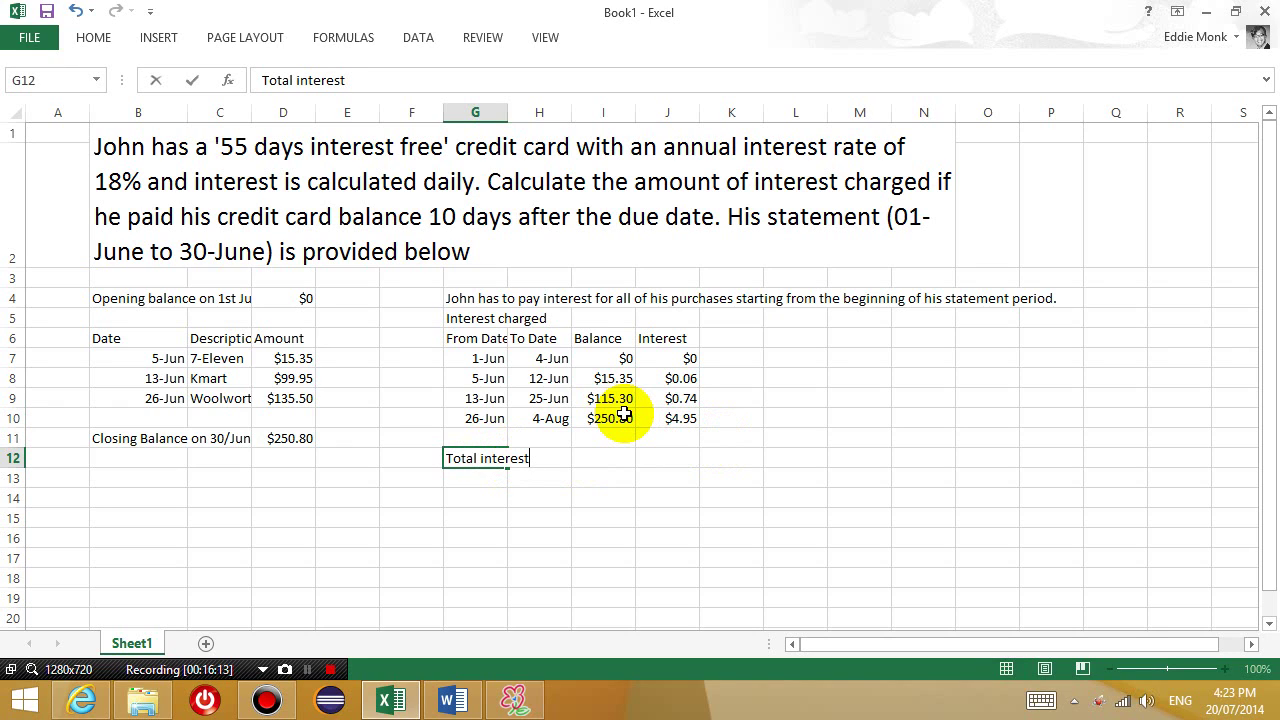
key(Right)
Sum the interest amounts in cell J12 with =SUM(J7:J10)
key(Right)
key(Right)
key(Right)
key(Left)
text(=)
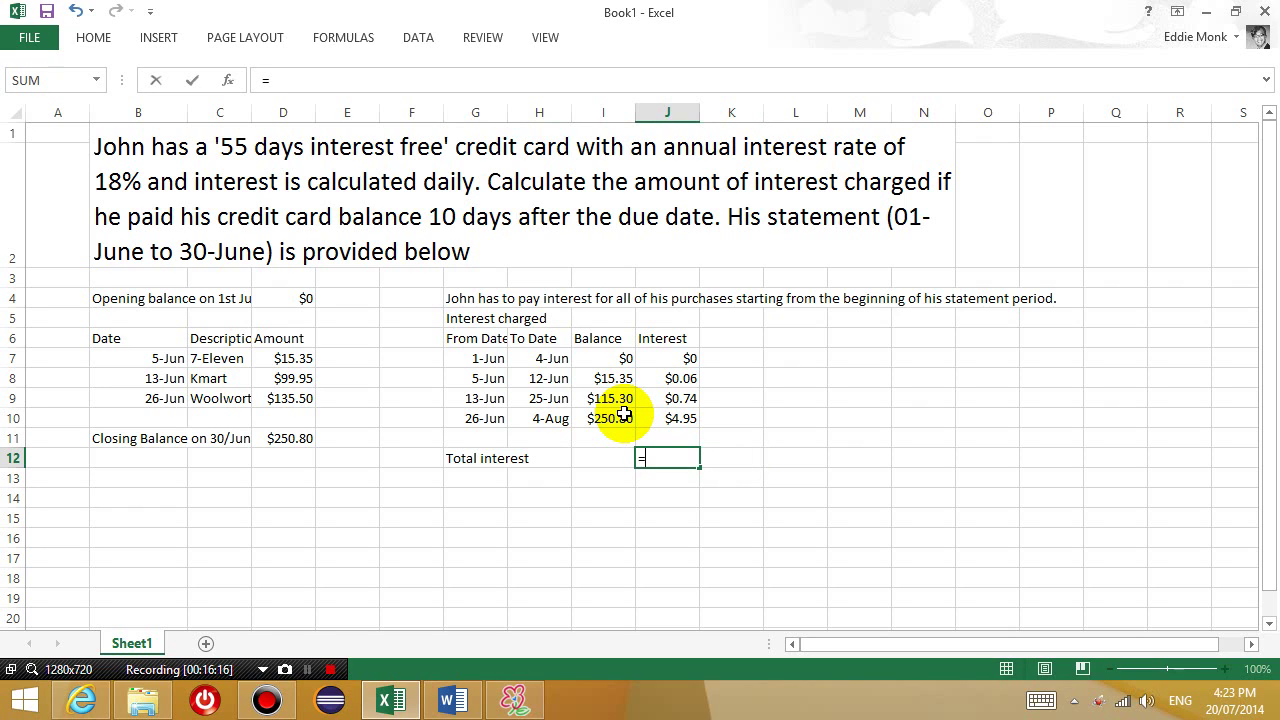
text(sum)
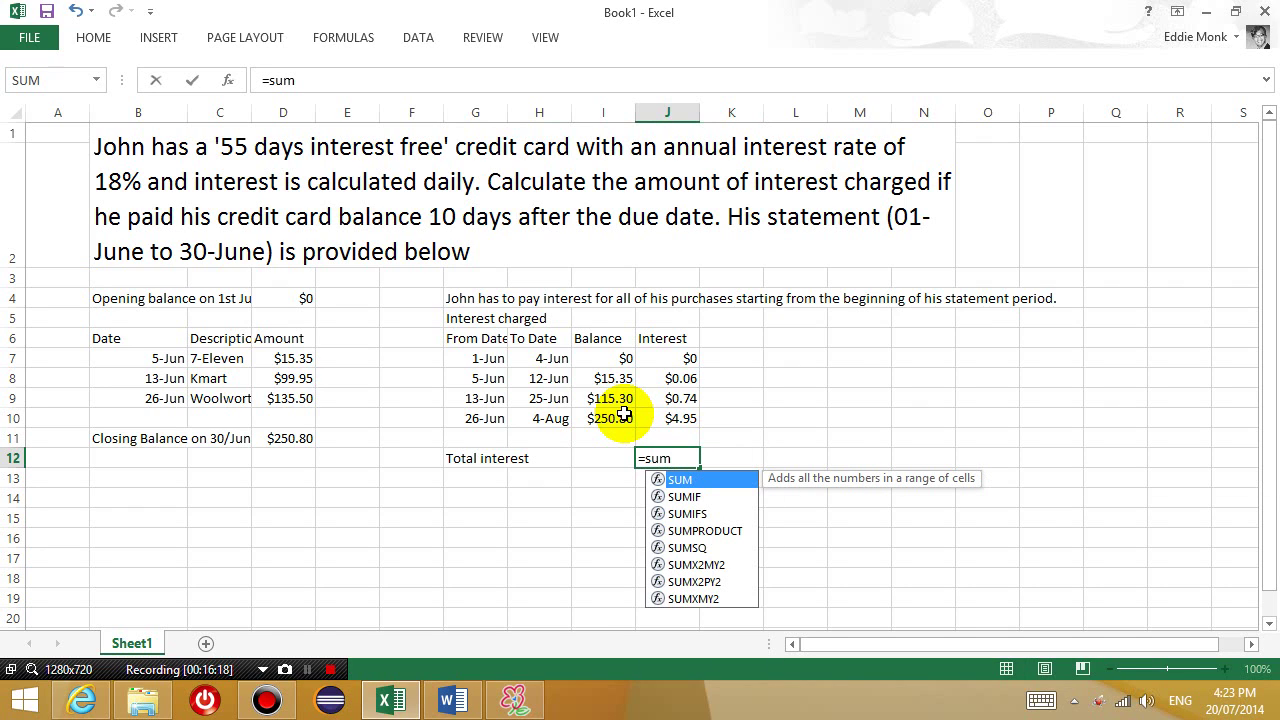
text(()
key(Up)
key(Up)
key(Up)
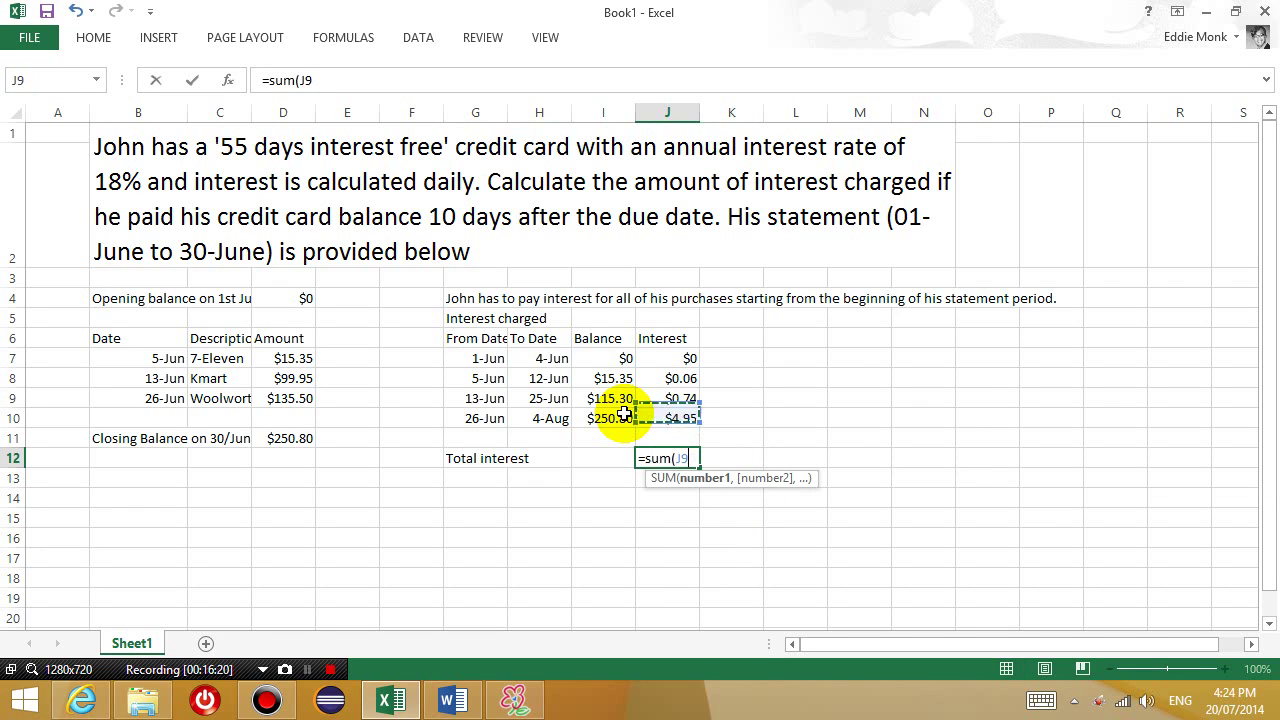
key(Up)
key(Up)
key(shift+Down)
key(shift+Down)
key(shift+Down)
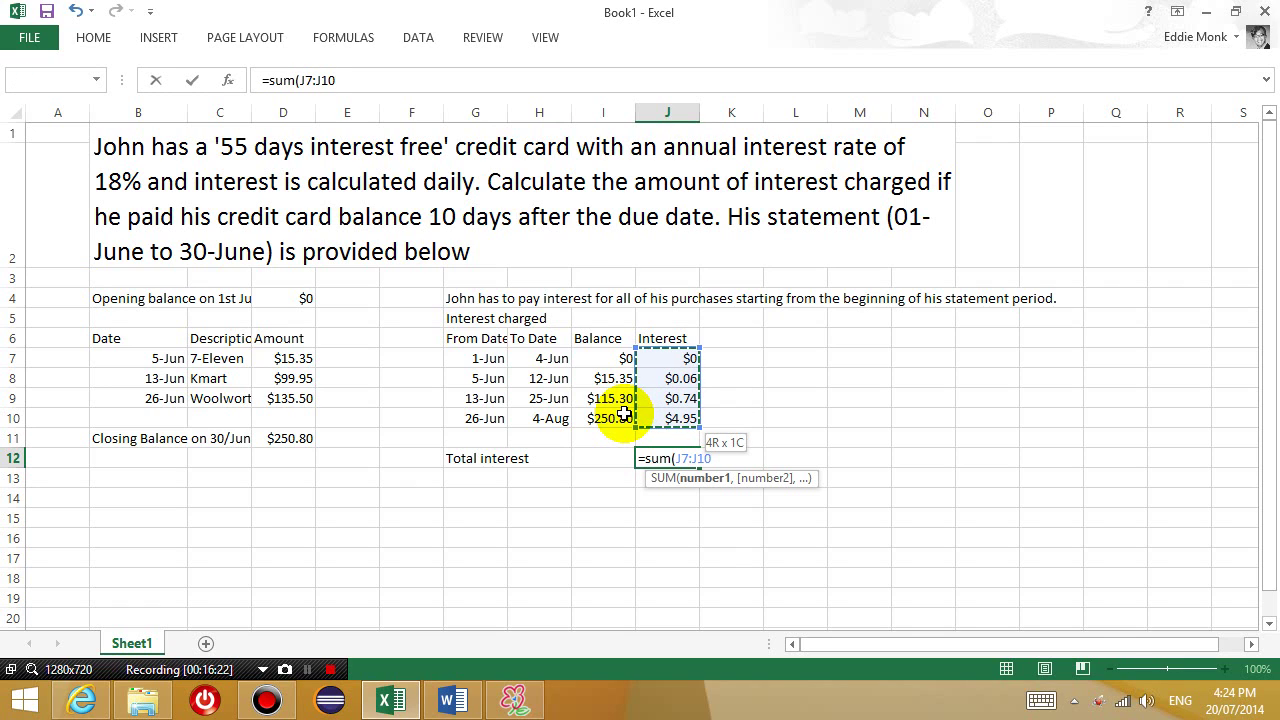
text(_)
key(BackSpace)
text())
key(Return)
key(Up)
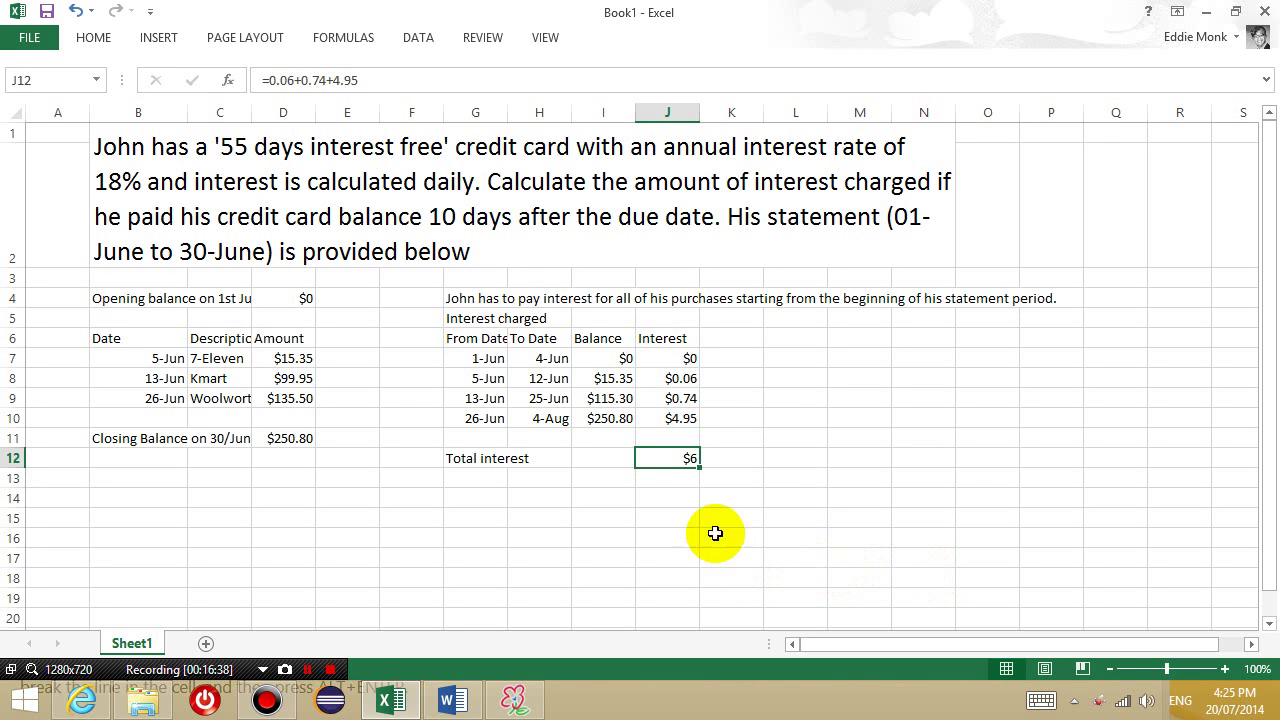
Format the balance, interest and total cells I7:J12 as Currency with 2 decimal places and no symbol
drag(676, 358, 614, 358)
right_click(668, 457)
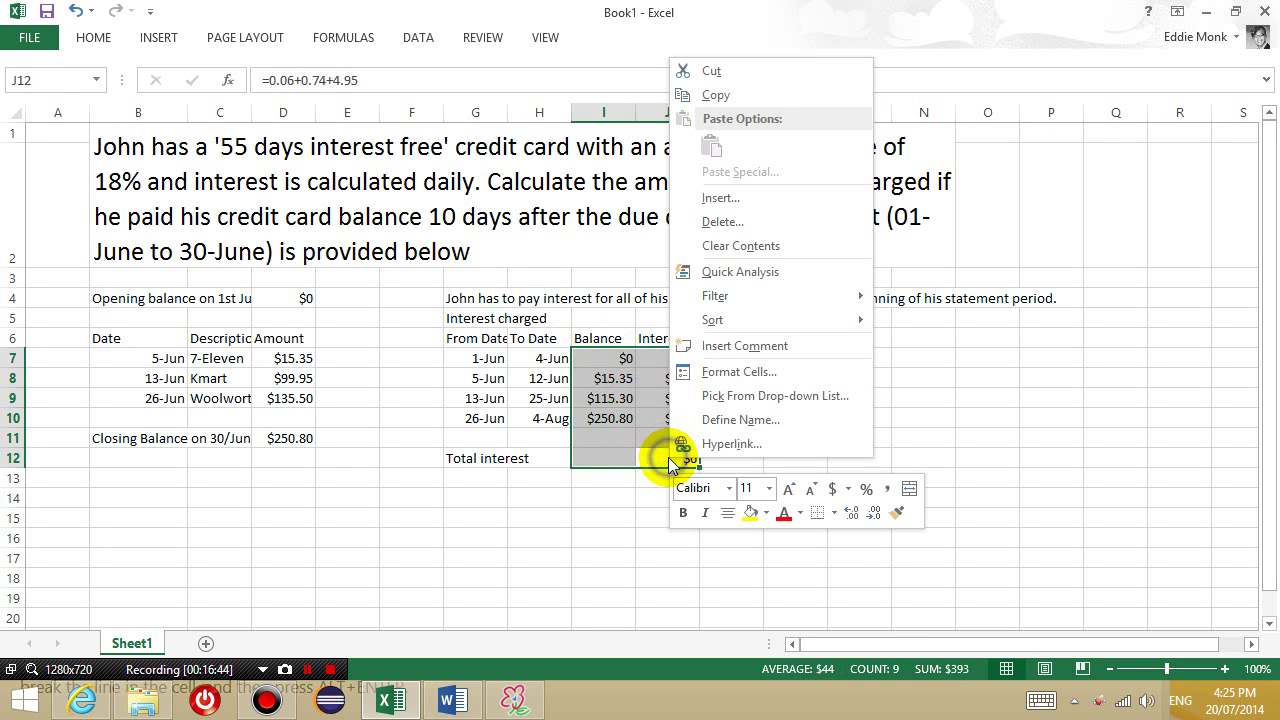
click(735, 371)
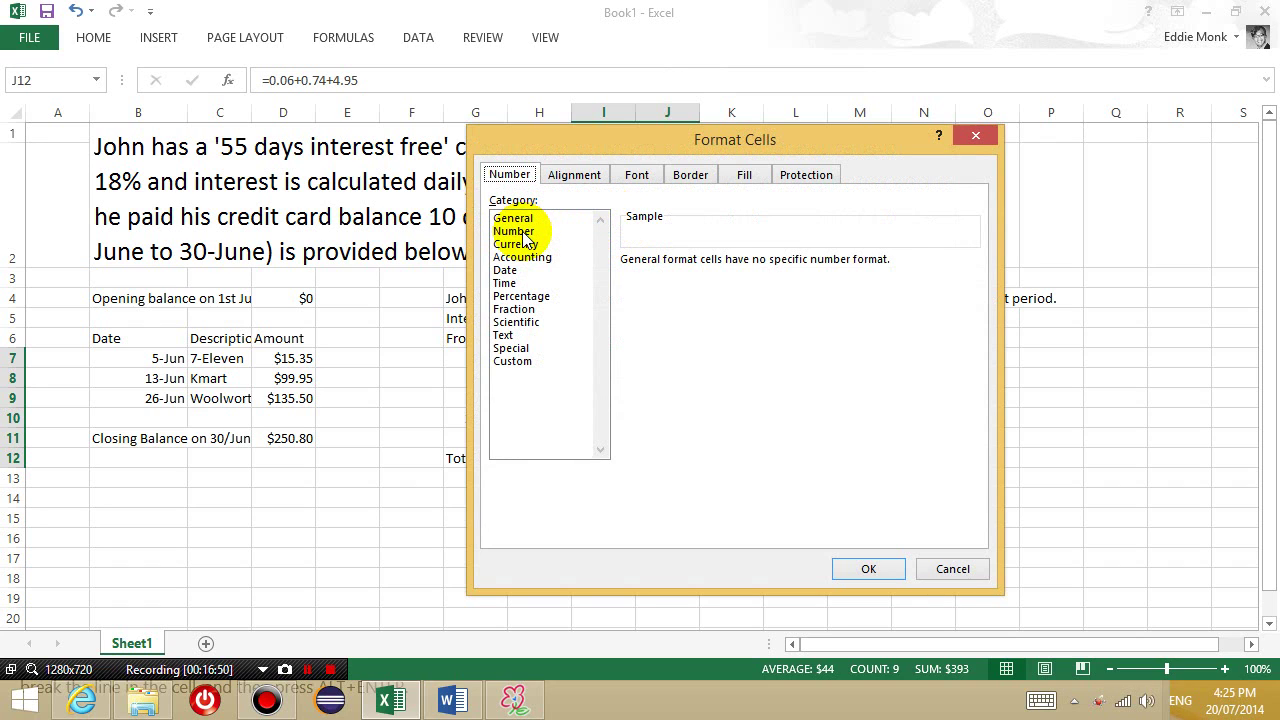
click(526, 244)
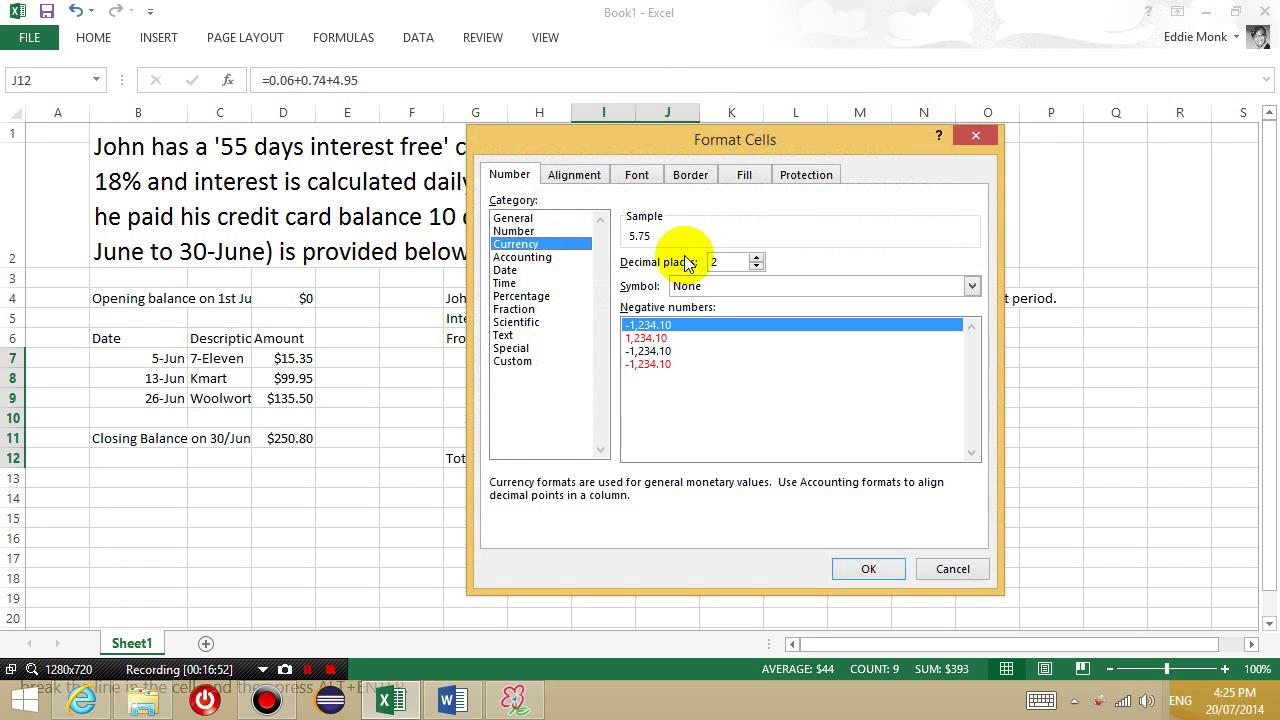
click(866, 566)
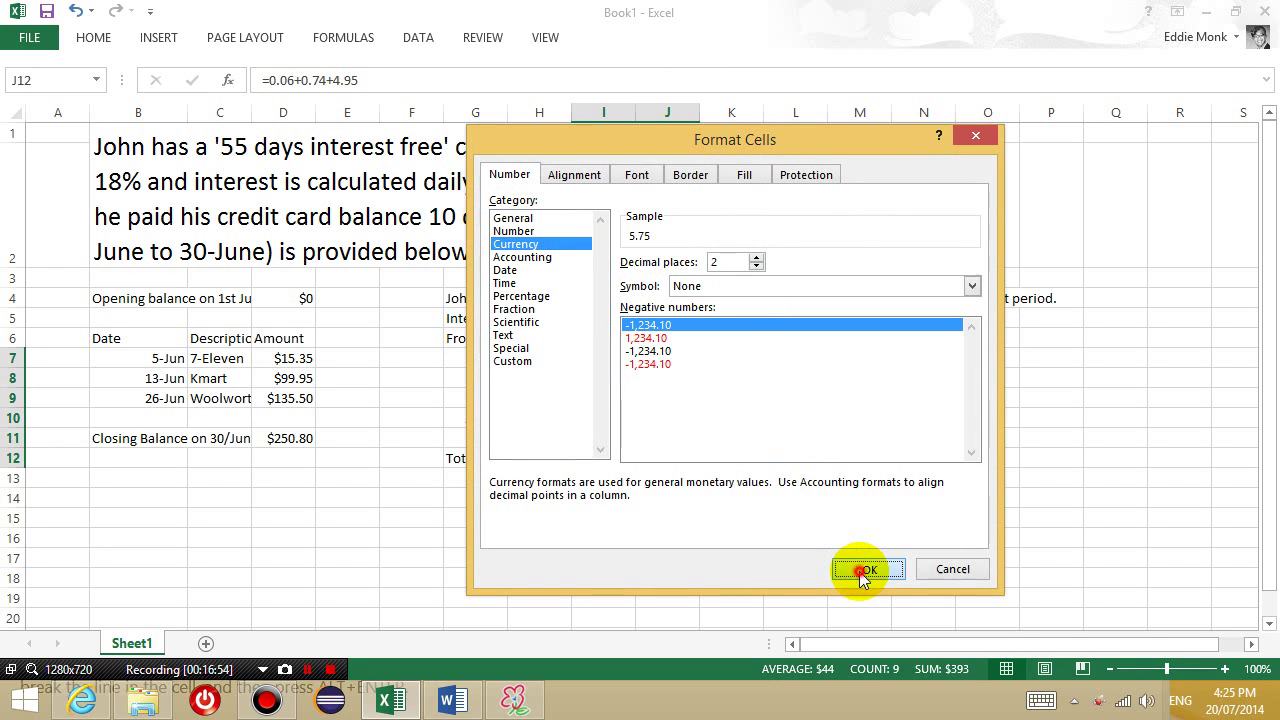
click(657, 491)
click(662, 455)
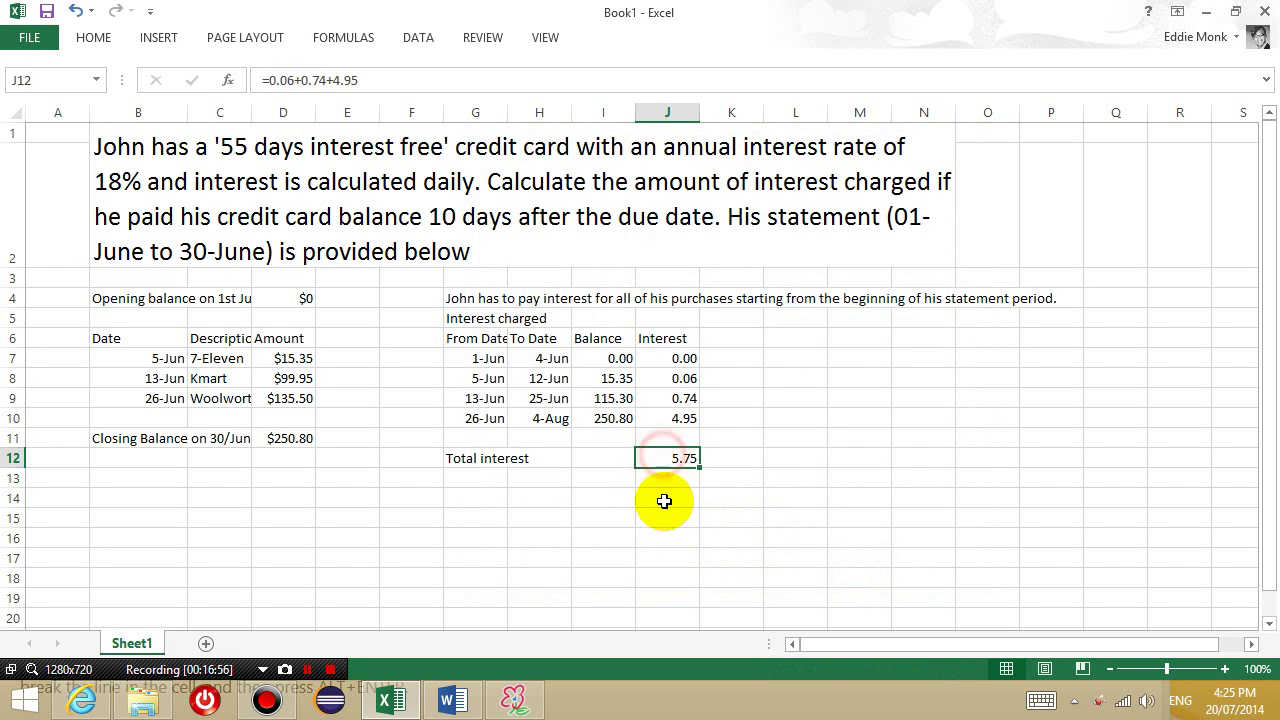